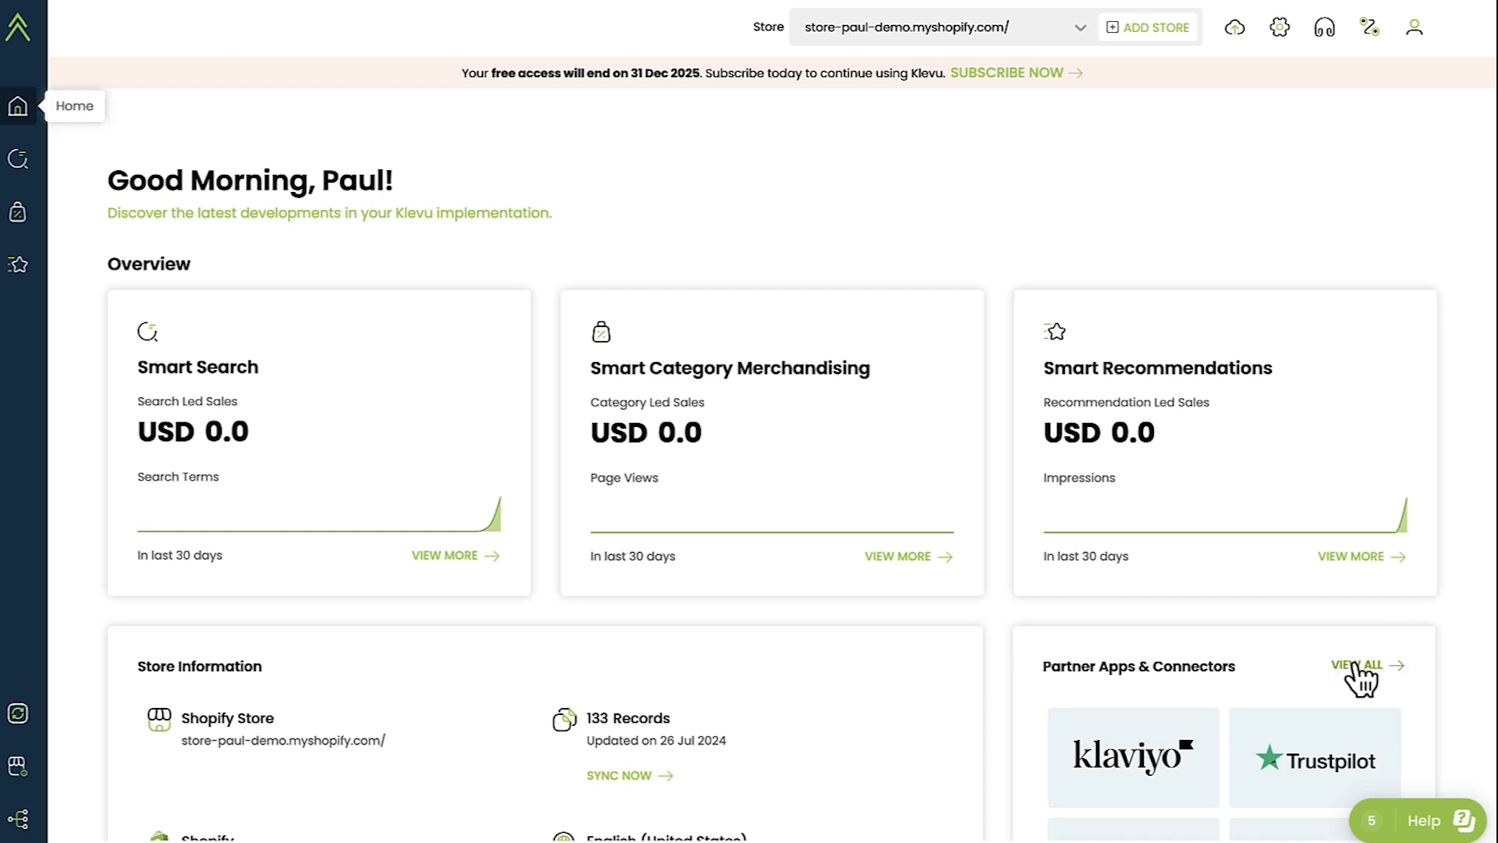
Open the Elastic Path Studio connector from the partner apps and review its getting-started guide
{"action": "left_click", "coordinate": [1358, 665]}
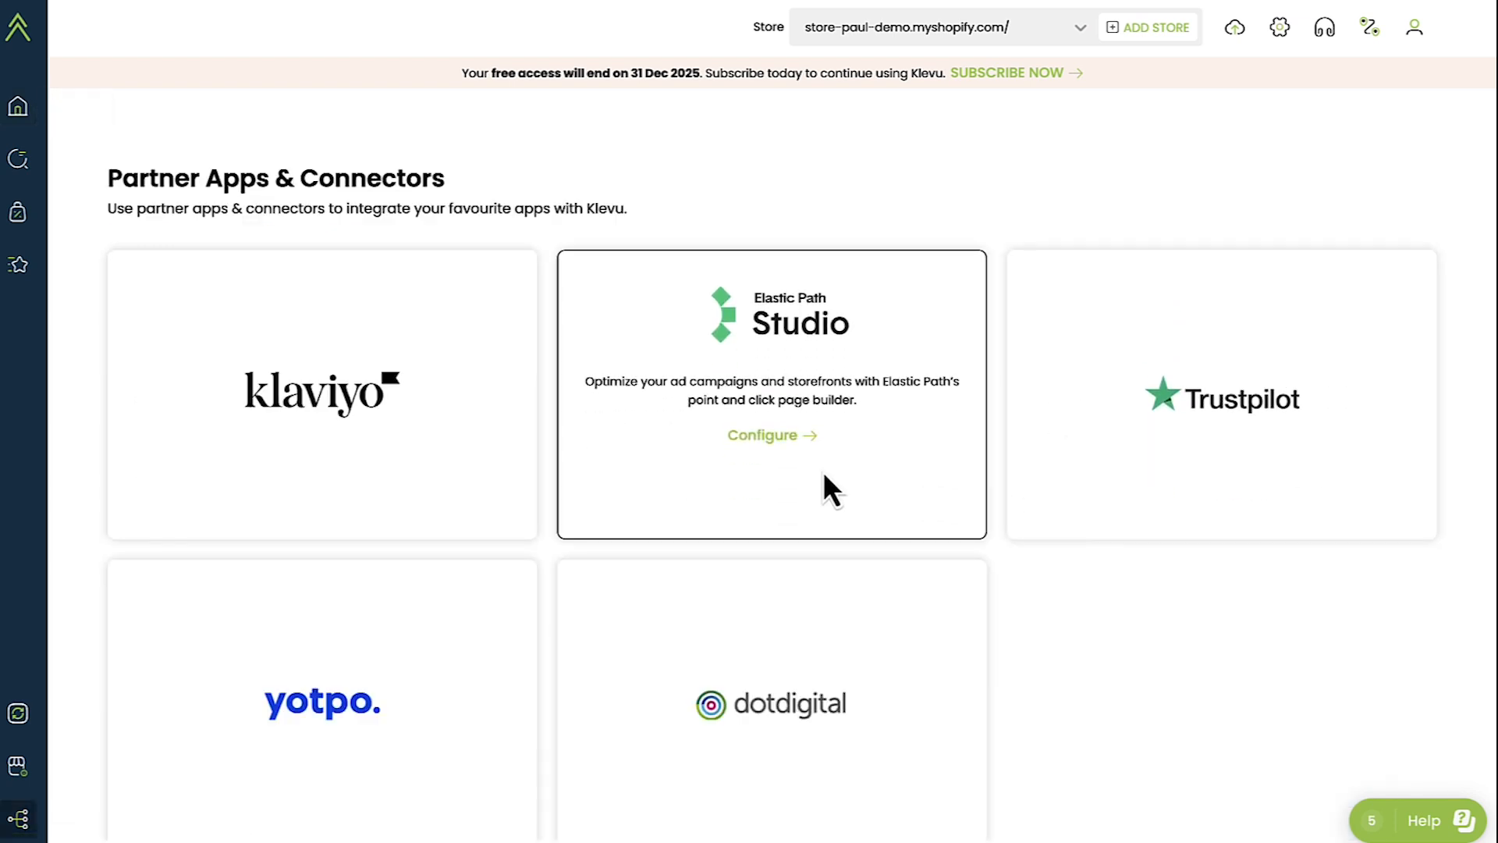
{"action": "left_click", "coordinate": [763, 438]}
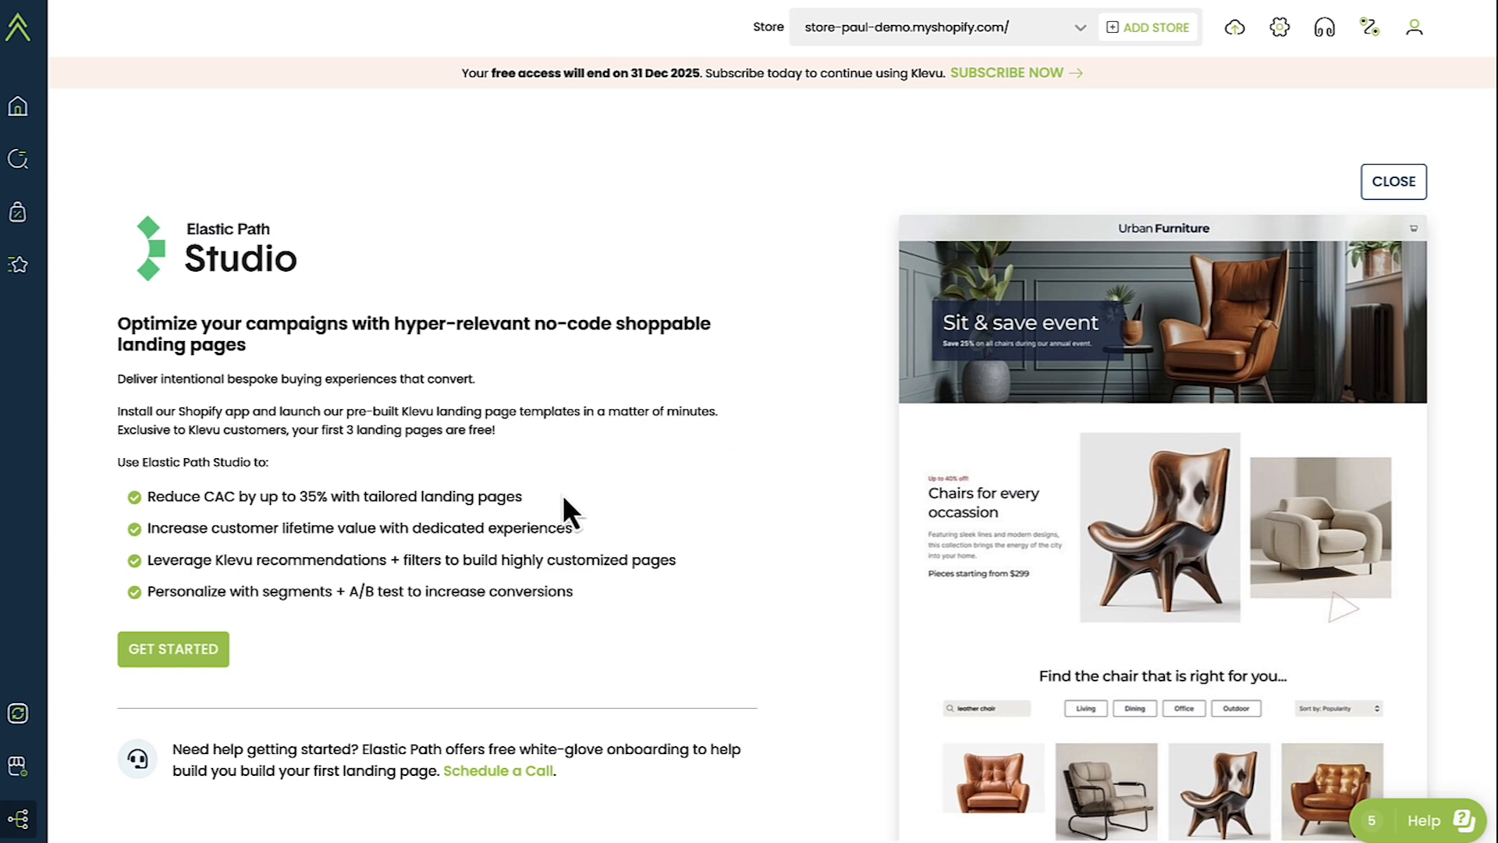
{"action": "left_click", "coordinate": [178, 660]}
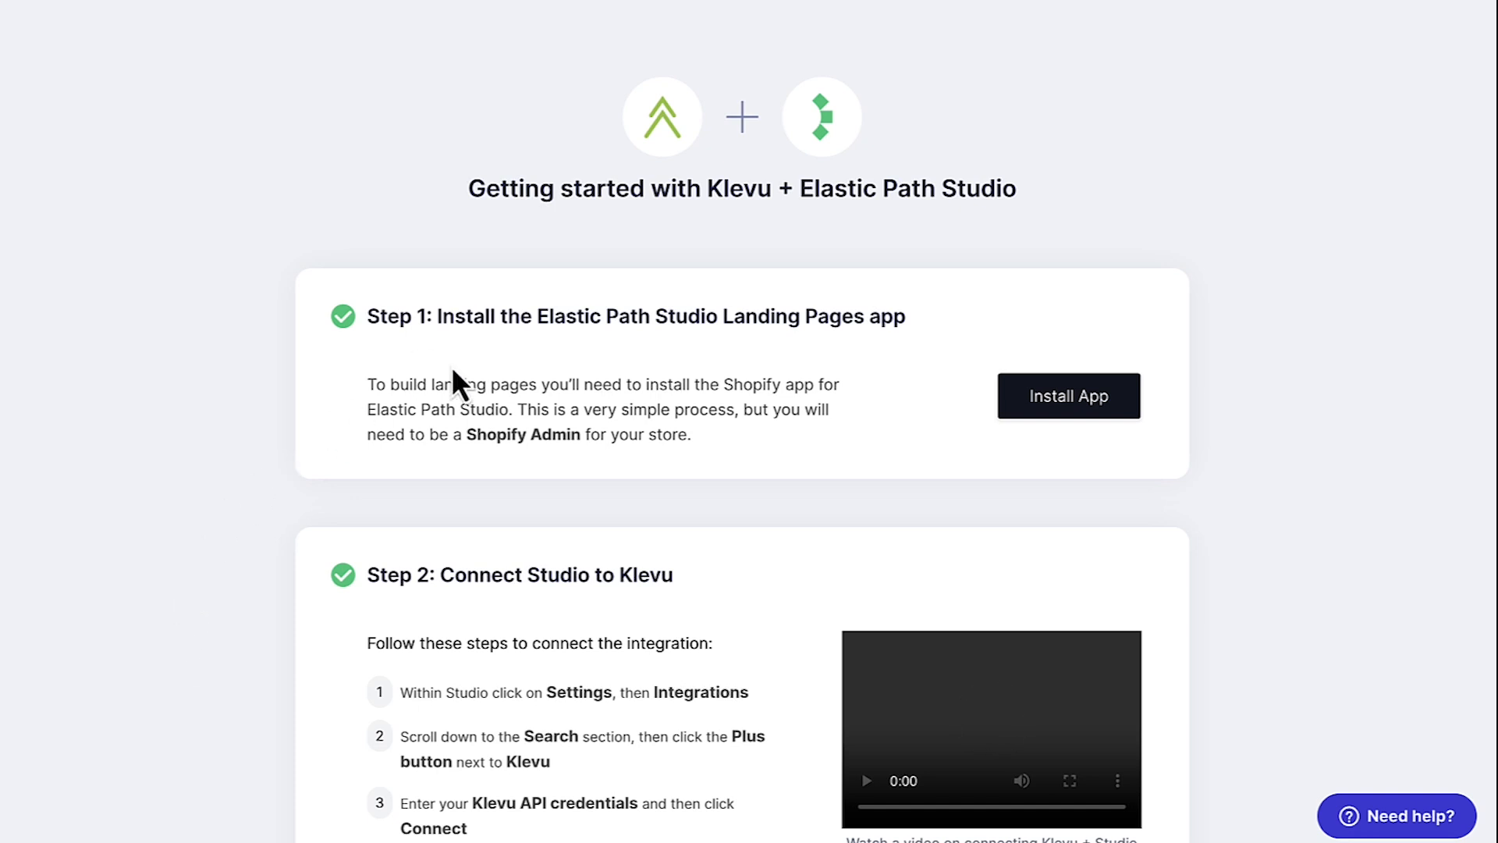
{"action": "scroll", "coordinate": [453, 371], "scroll_direction": "down", "scroll_amount": 4}
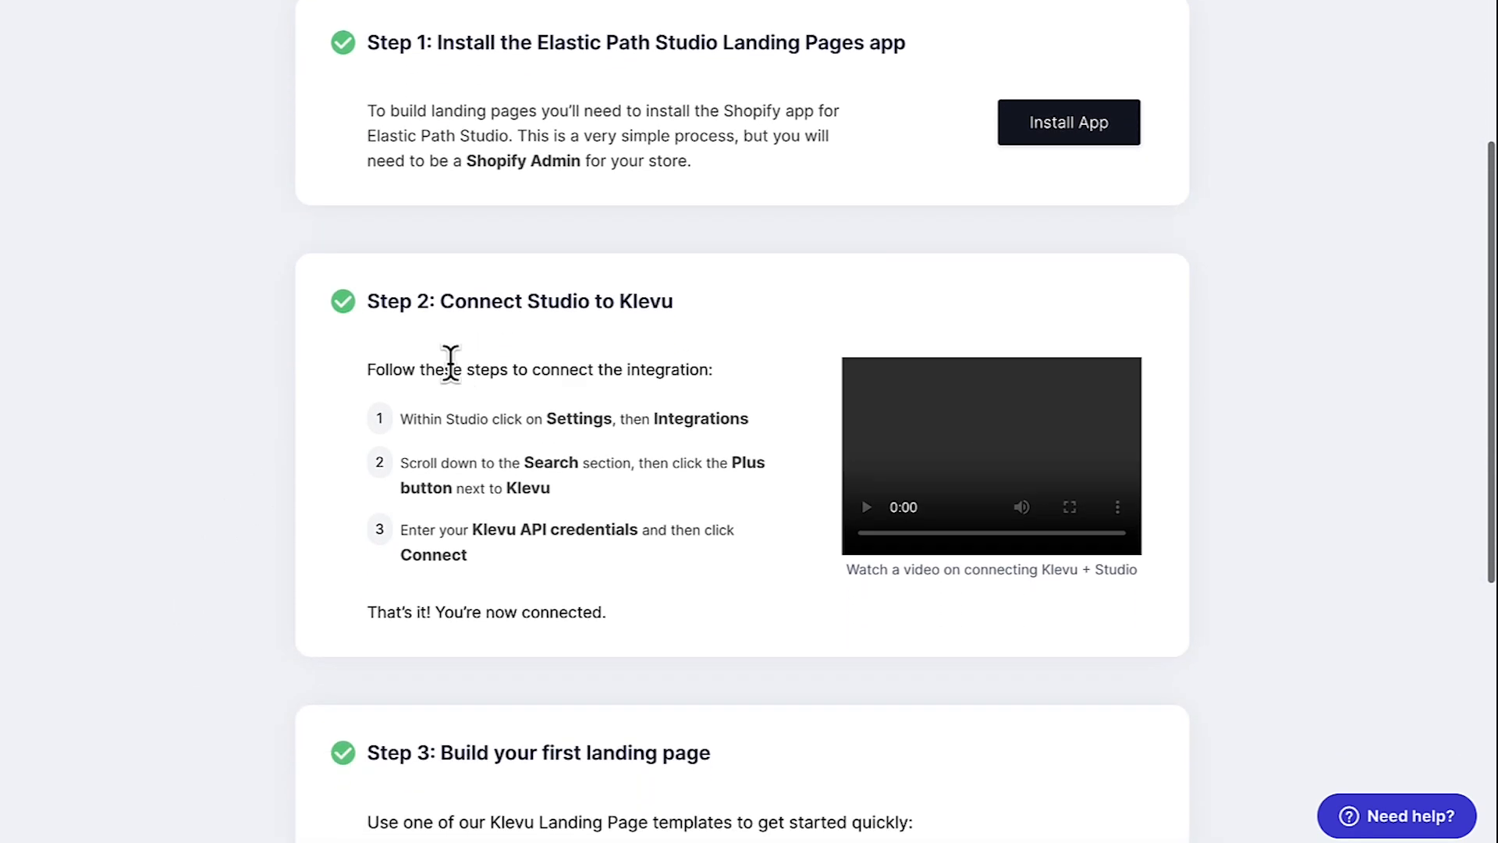
{"action": "scroll", "coordinate": [451, 361], "scroll_direction": "down", "scroll_amount": 5}
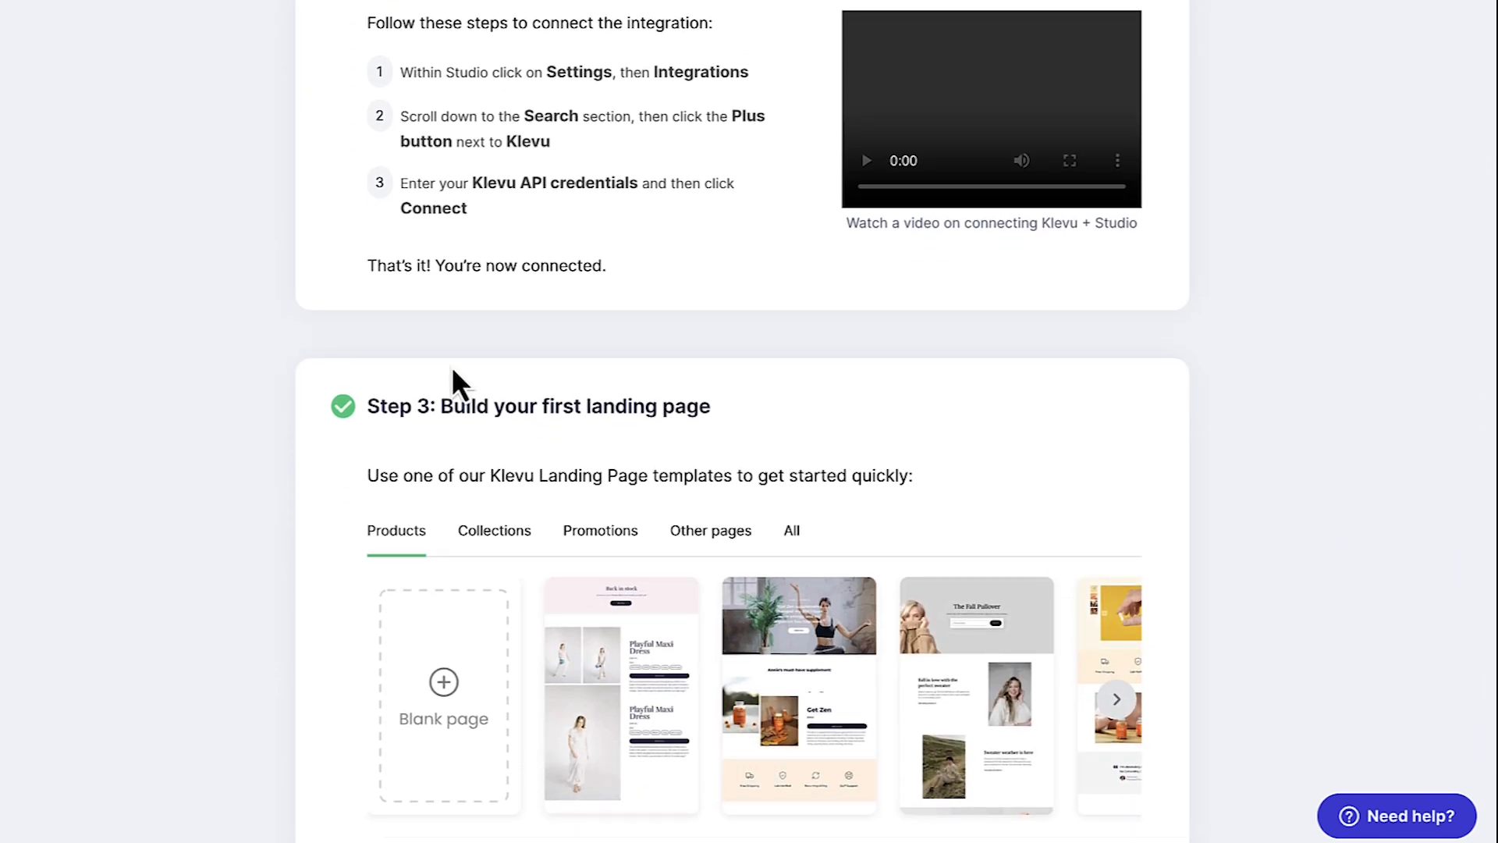
{"action": "scroll", "coordinate": [452, 102], "scroll_direction": "up", "scroll_amount": 9}
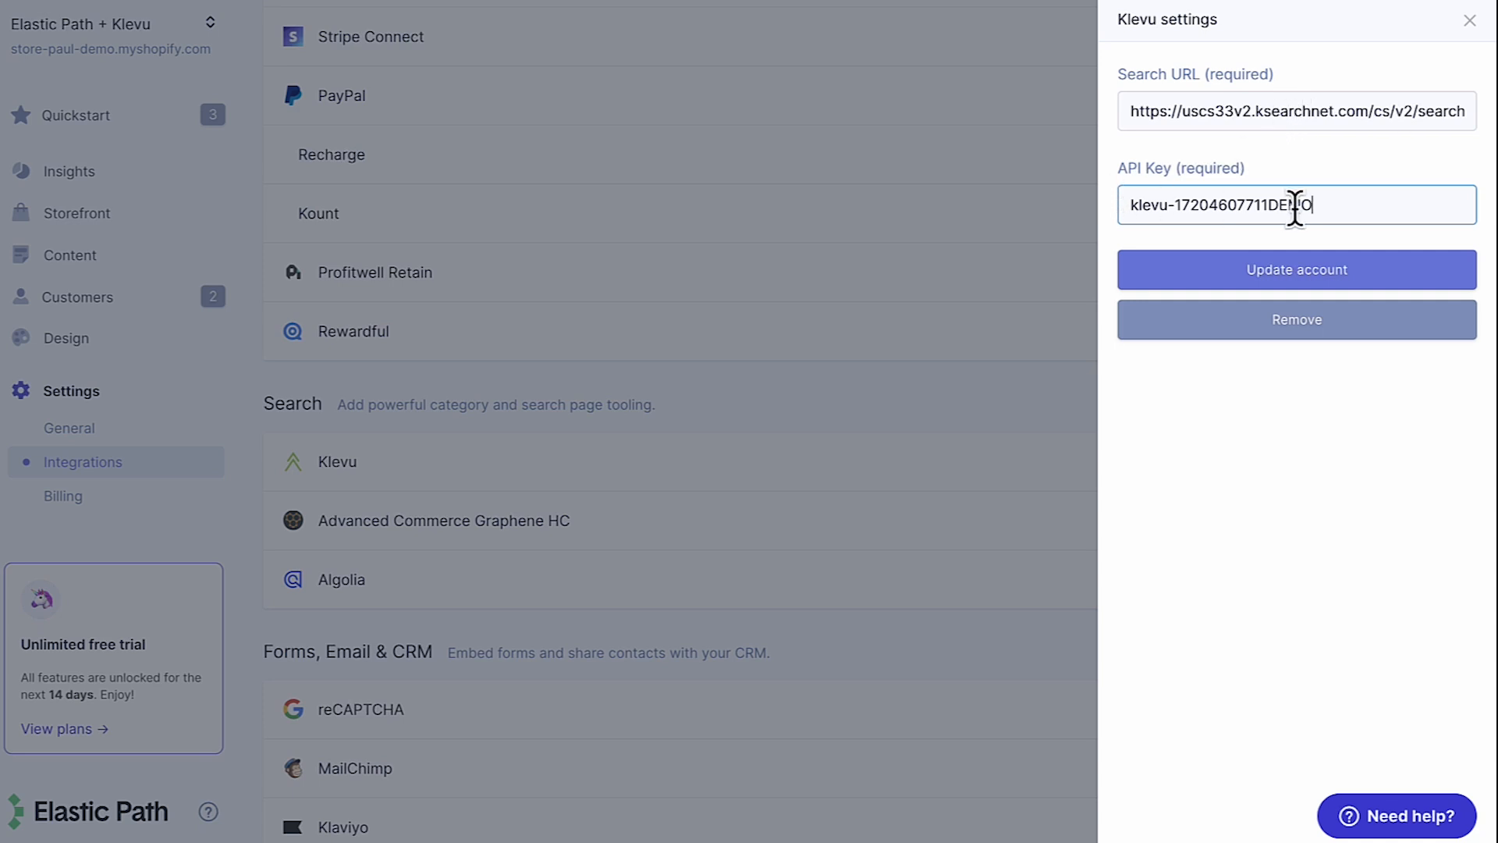
Close the Klevu integration settings and view the storefront's product list
{"action": "left_click", "coordinate": [560, 132]}
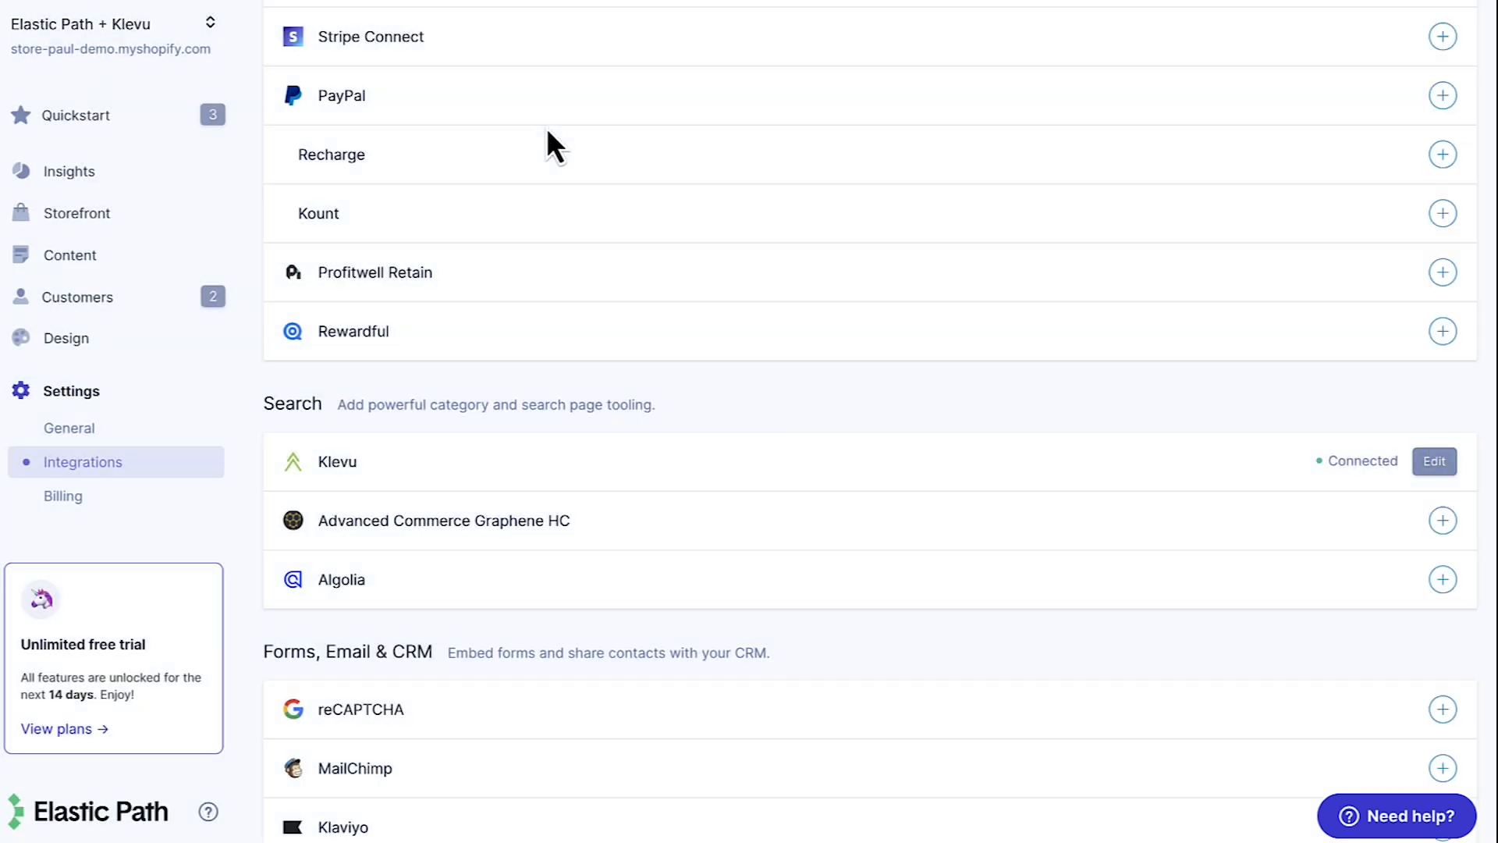
{"action": "left_click", "coordinate": [87, 207]}
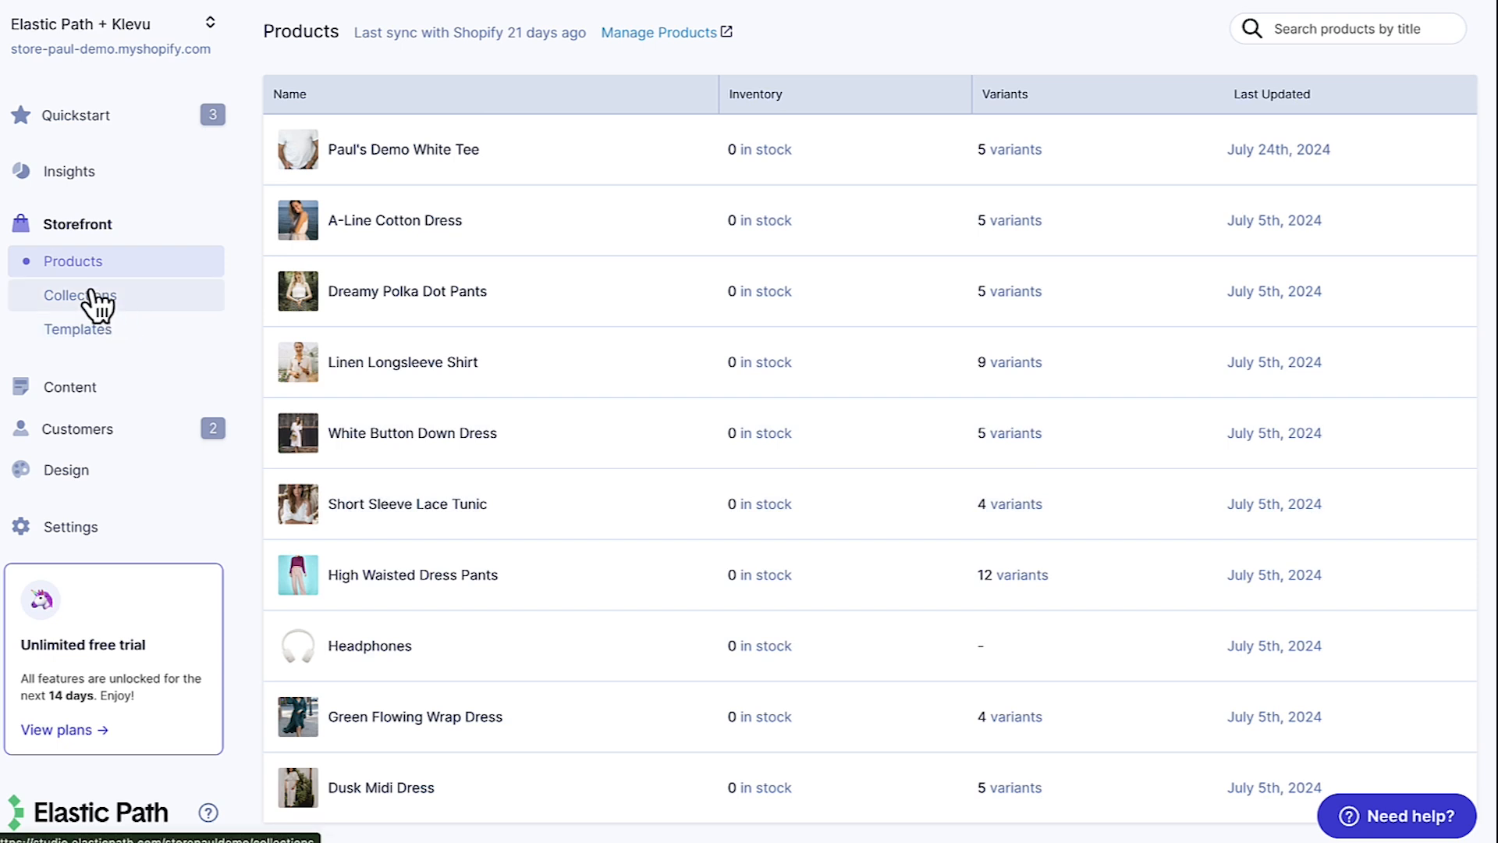
Open the landing page "New Product Videographer launch w/ AB Test" for editing and dismiss the introductory pop-ups
{"action": "left_click", "coordinate": [72, 396]}
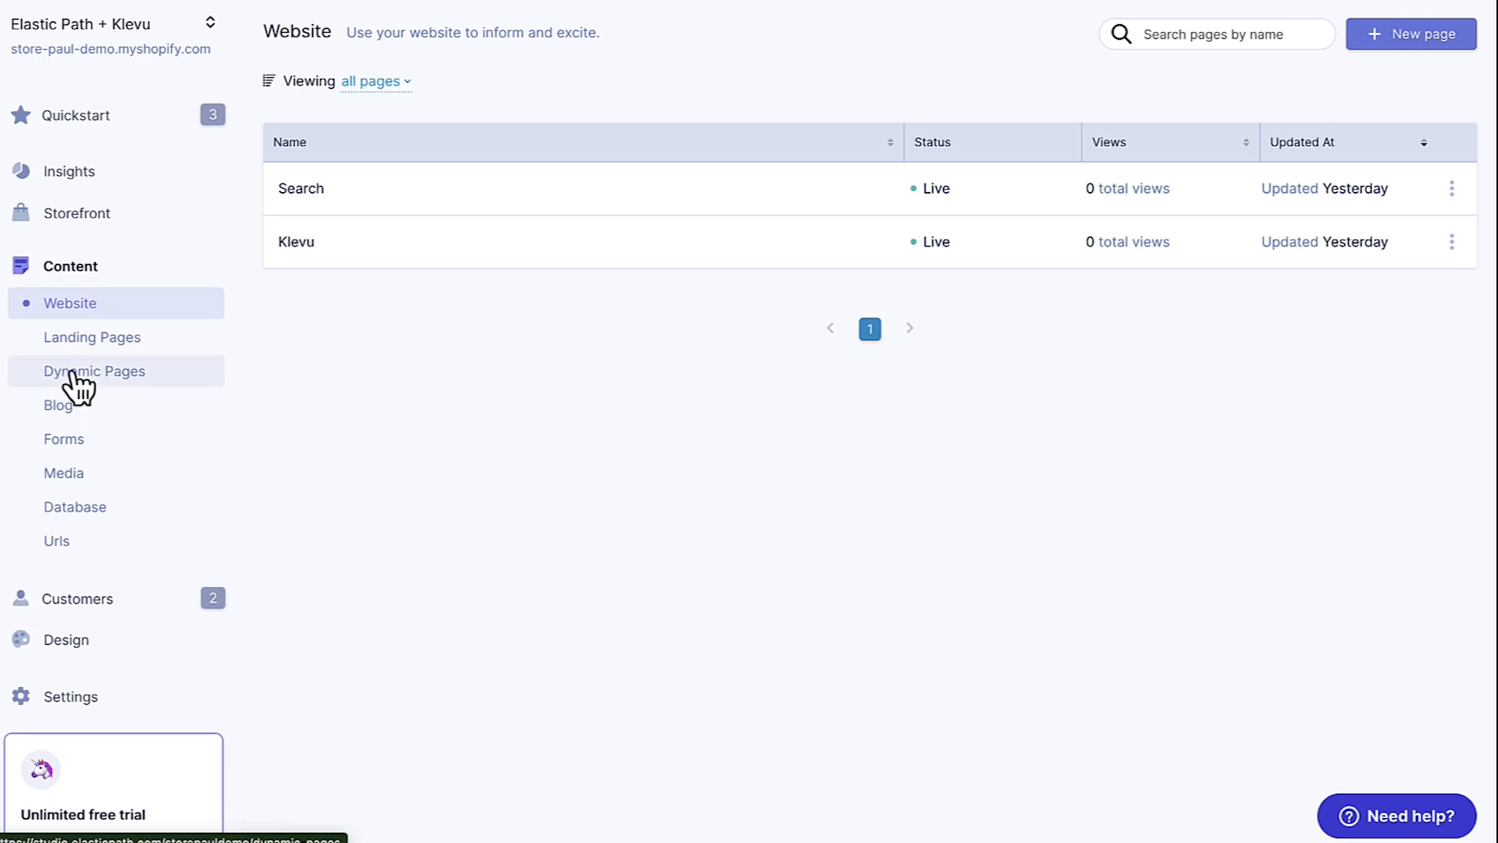
{"action": "left_click", "coordinate": [75, 340]}
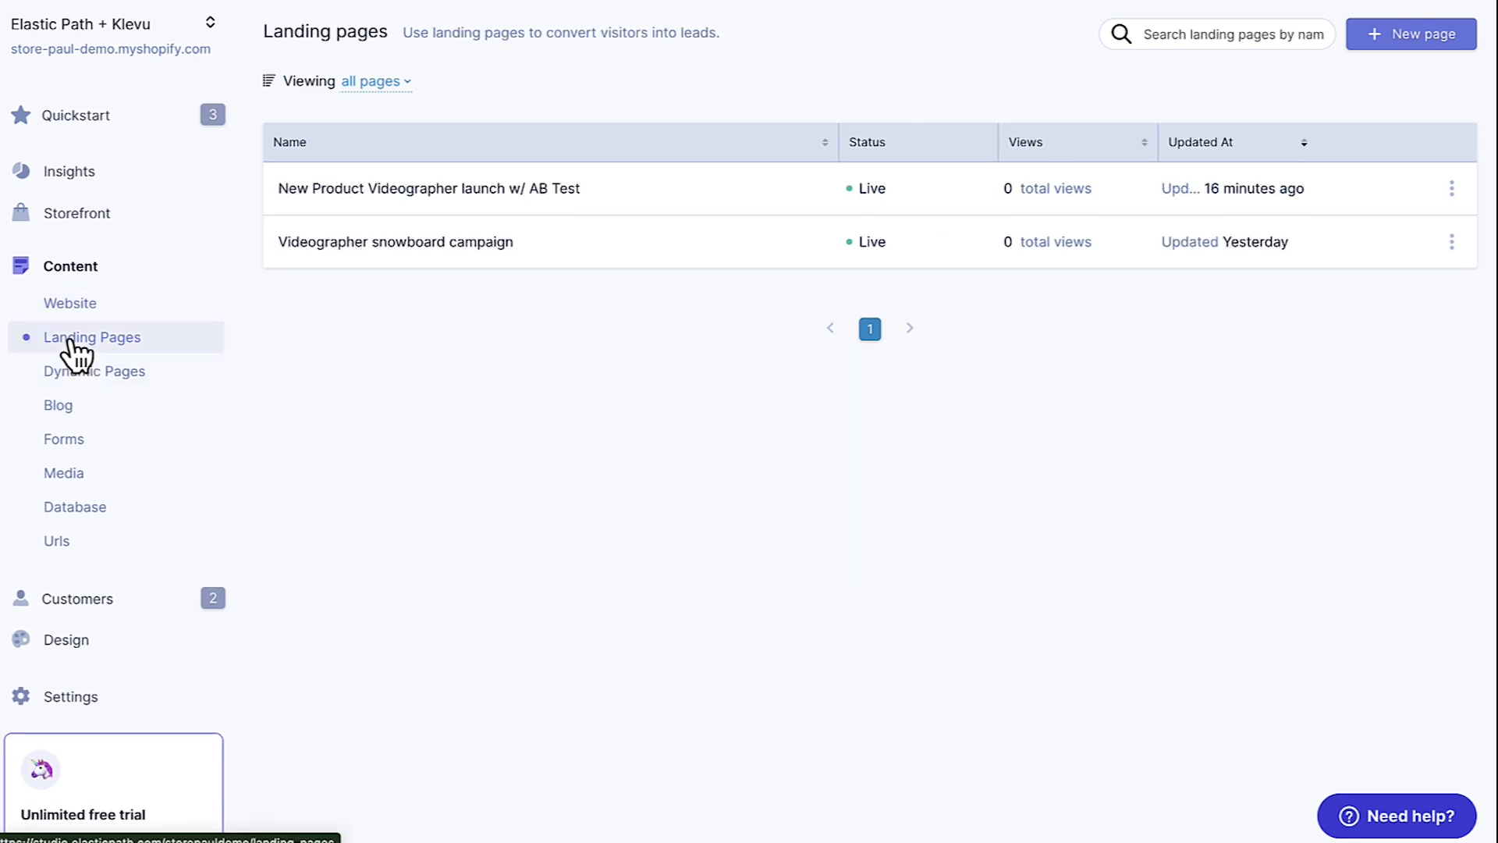
{"action": "left_click", "coordinate": [328, 191]}
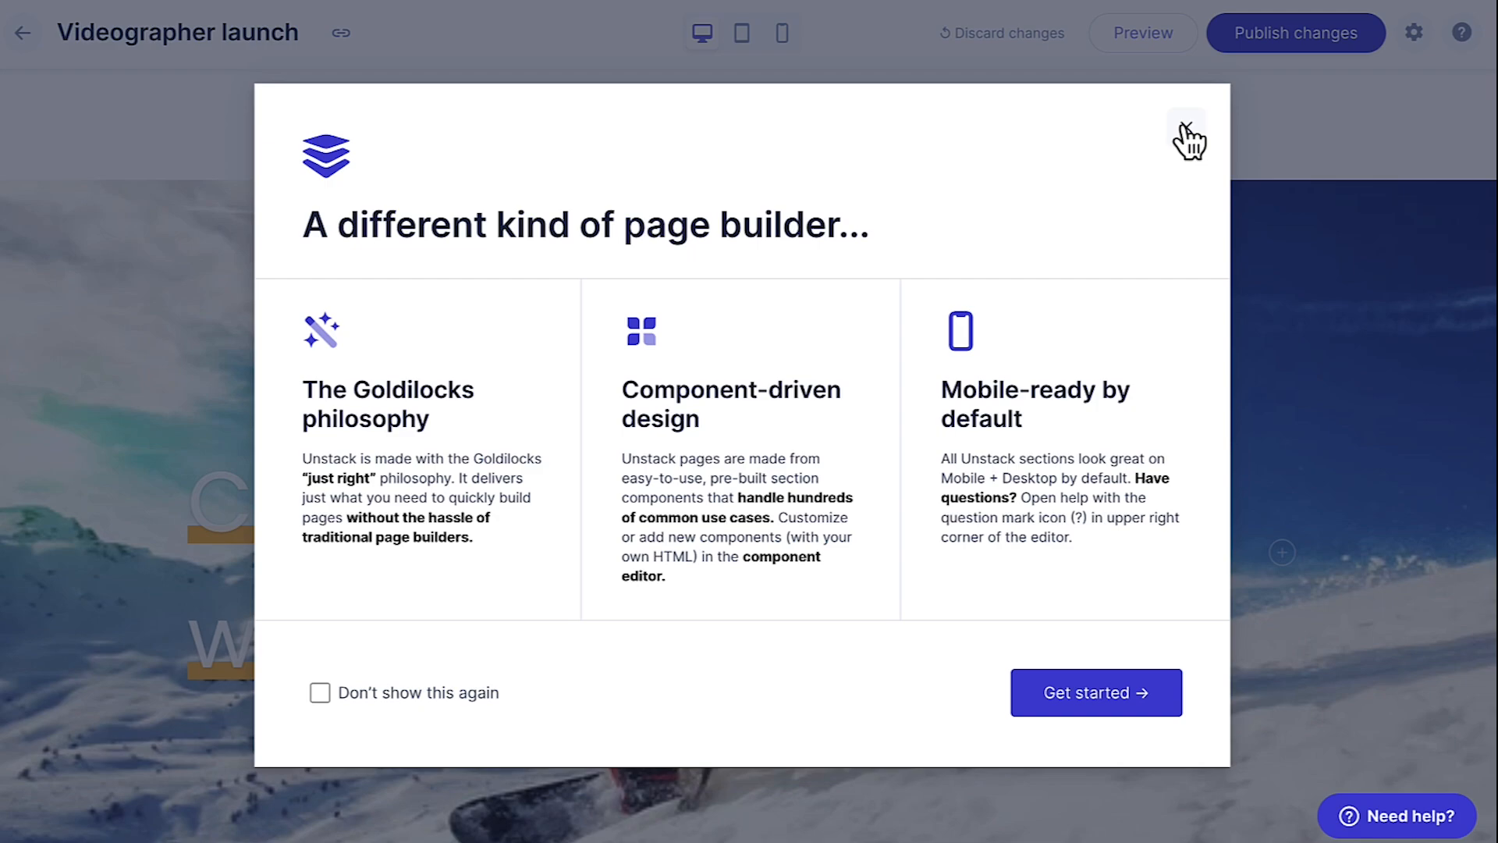
{"action": "left_click", "coordinate": [1183, 127]}
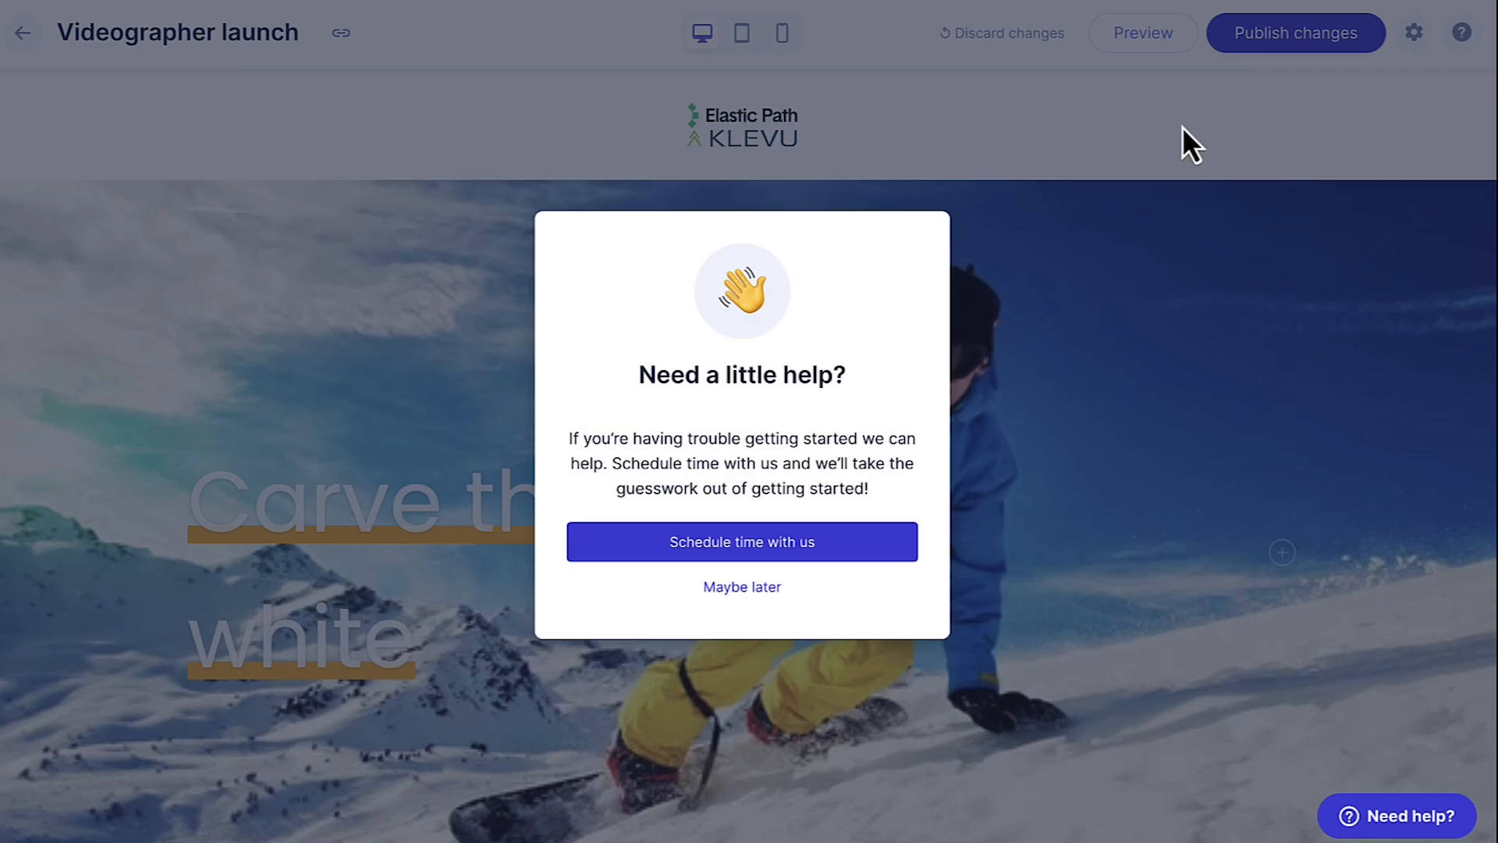
{"action": "left_click", "coordinate": [742, 587]}
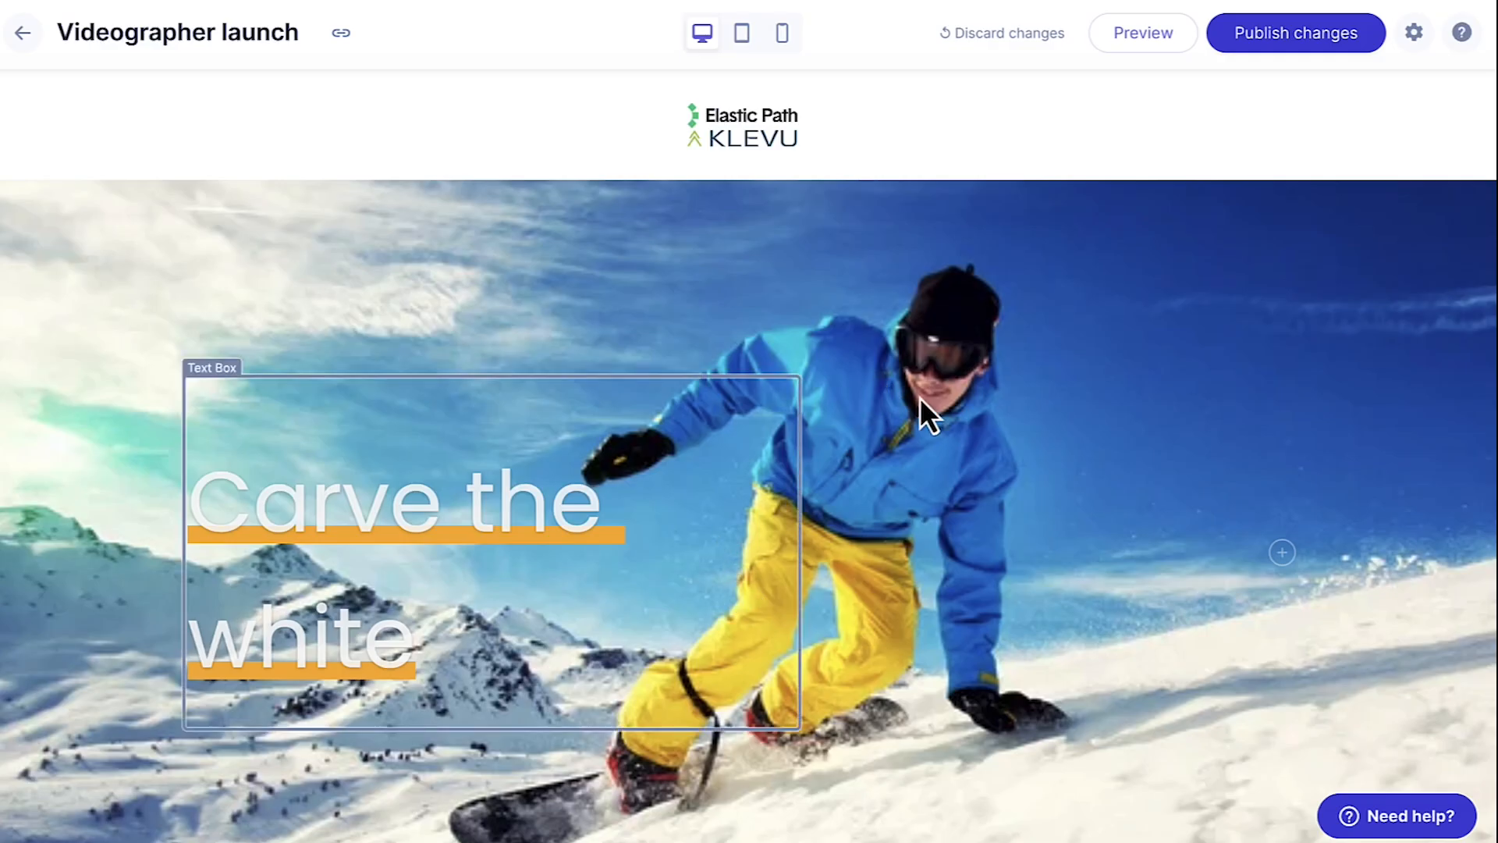
Compare the banner's A/B test variant with its control version
{"action": "left_click", "coordinate": [1033, 295]}
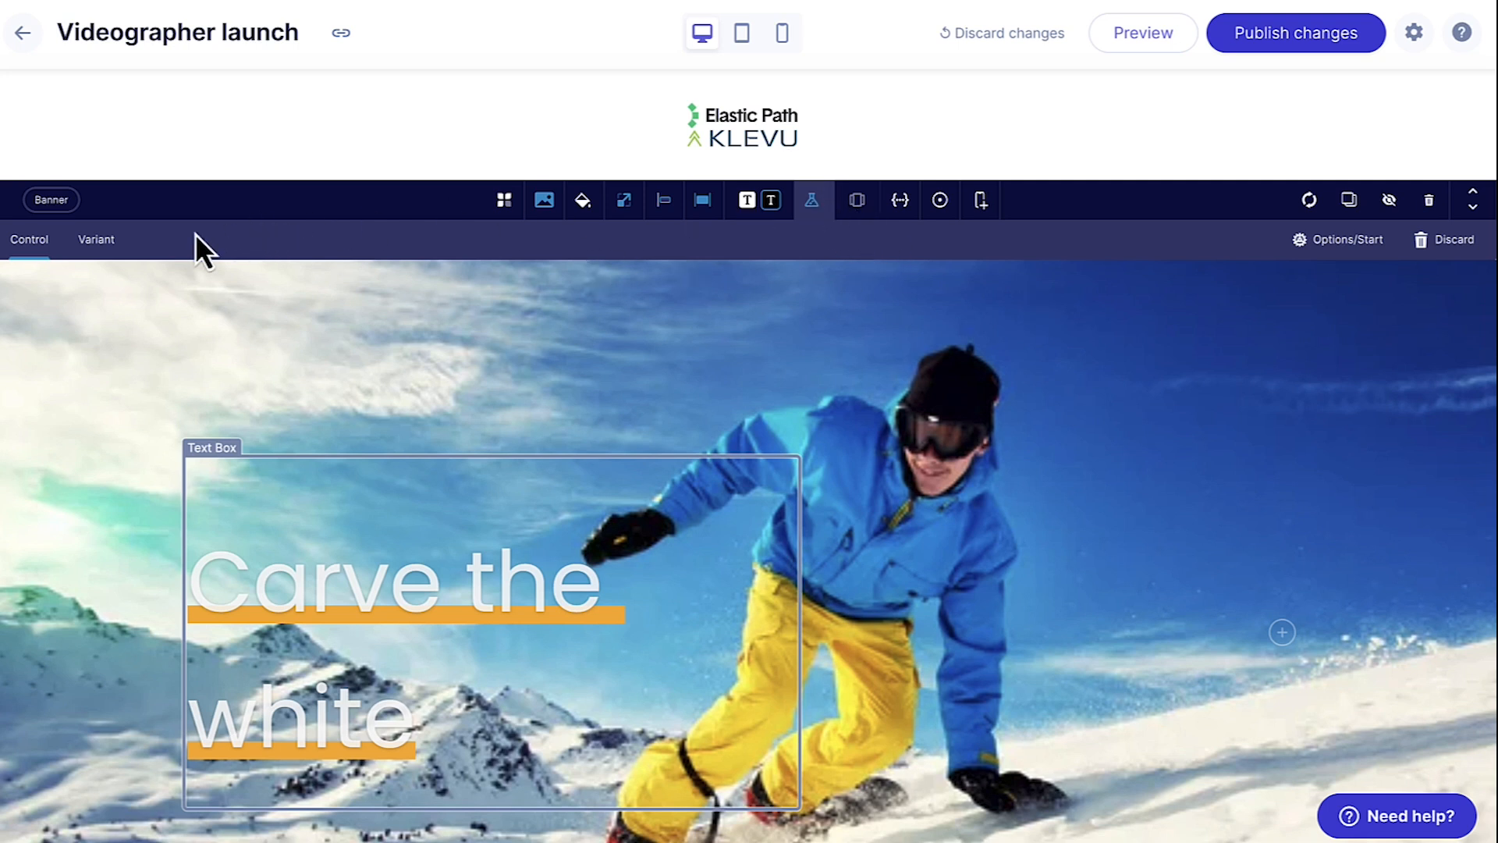
{"action": "left_click", "coordinate": [96, 240]}
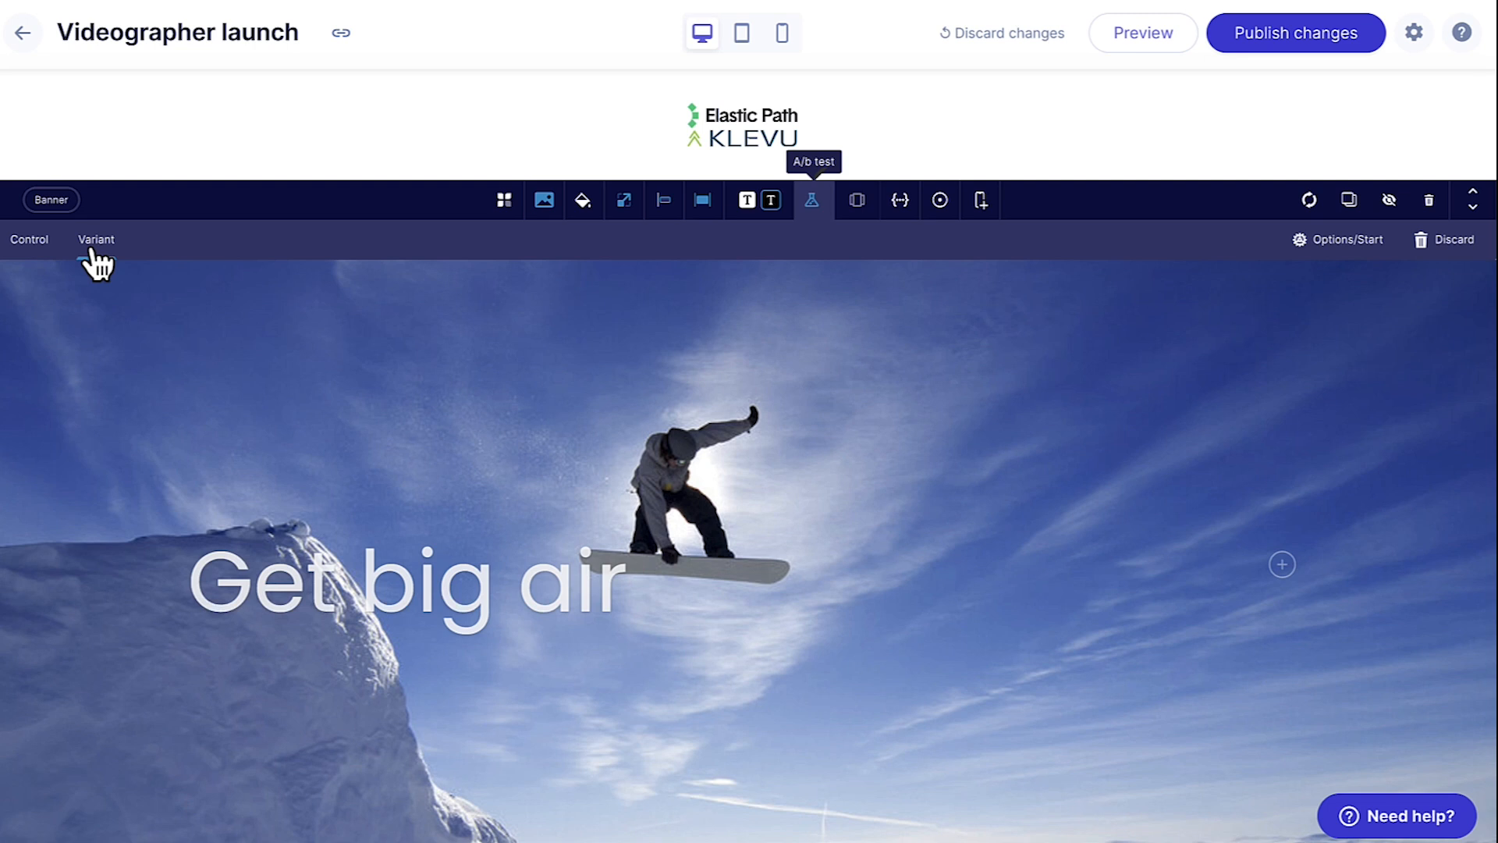
{"action": "left_click", "coordinate": [28, 242]}
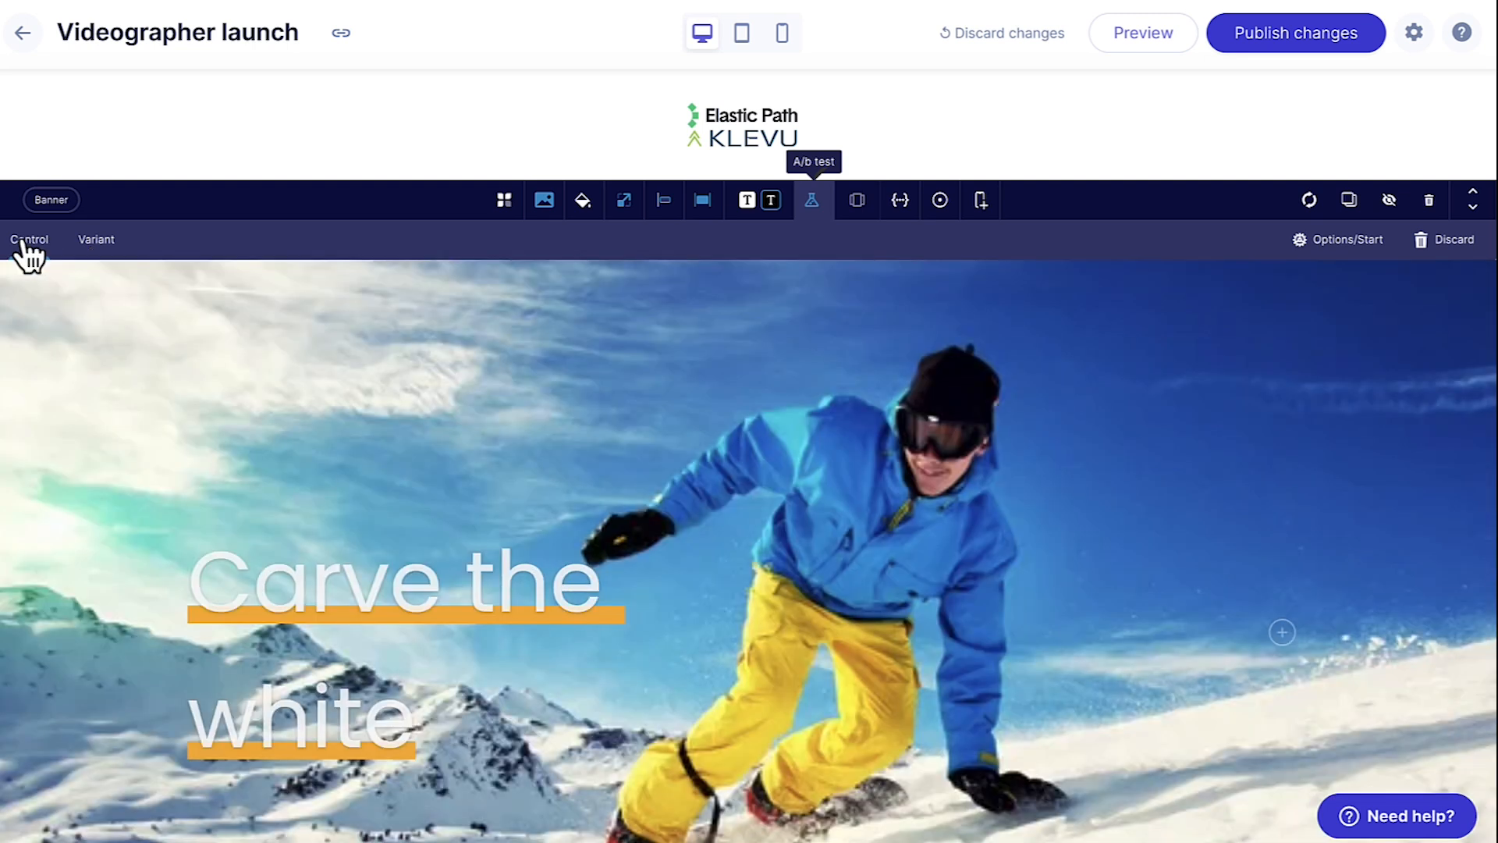
Add a Product section below the snowboarder banner
{"action": "scroll", "coordinate": [68, 358], "scroll_direction": "down", "scroll_amount": 3}
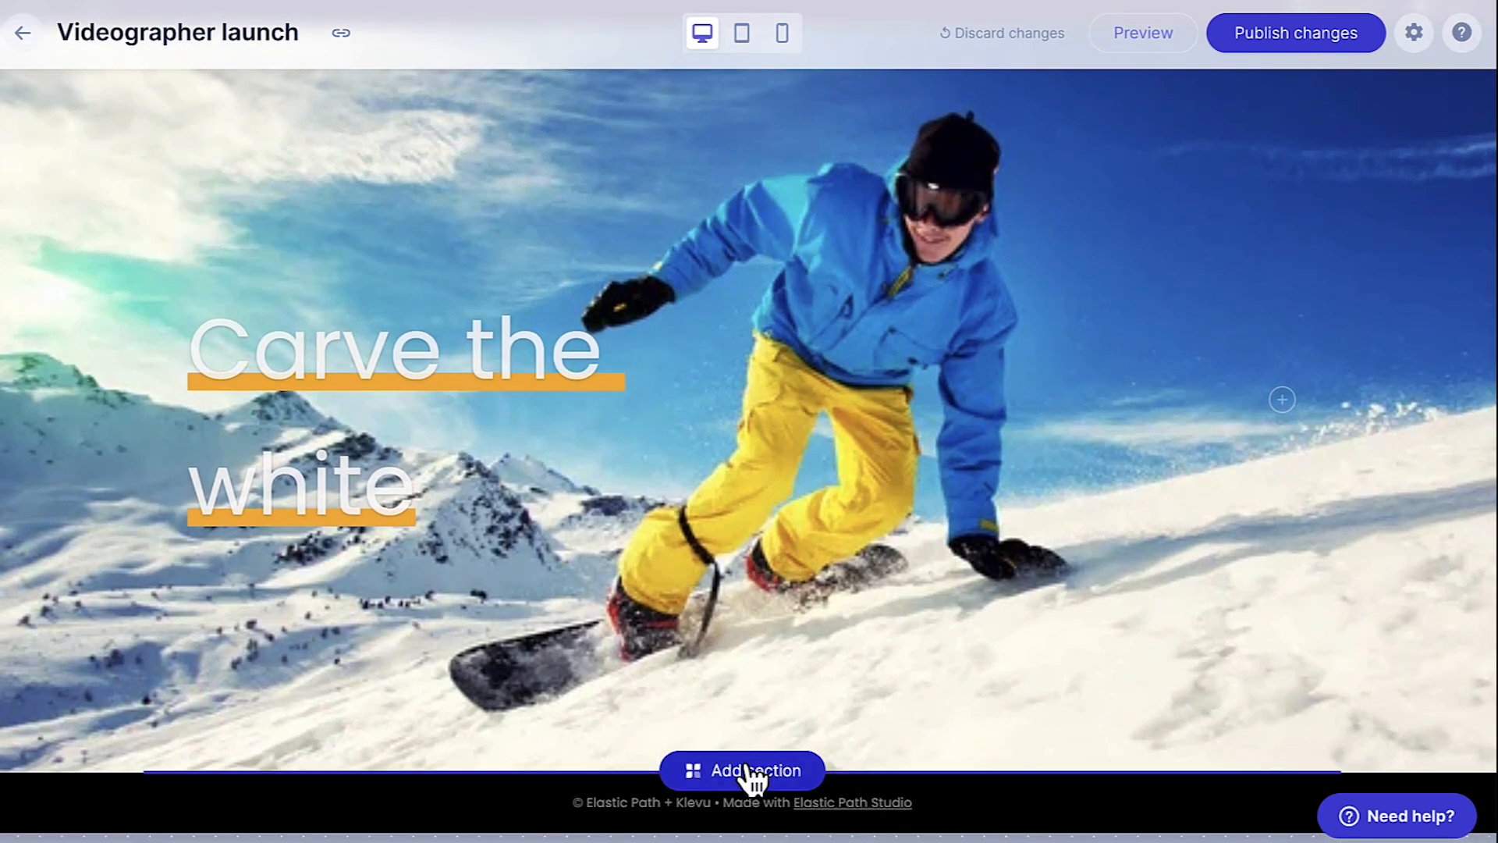
{"action": "left_click", "coordinate": [749, 771]}
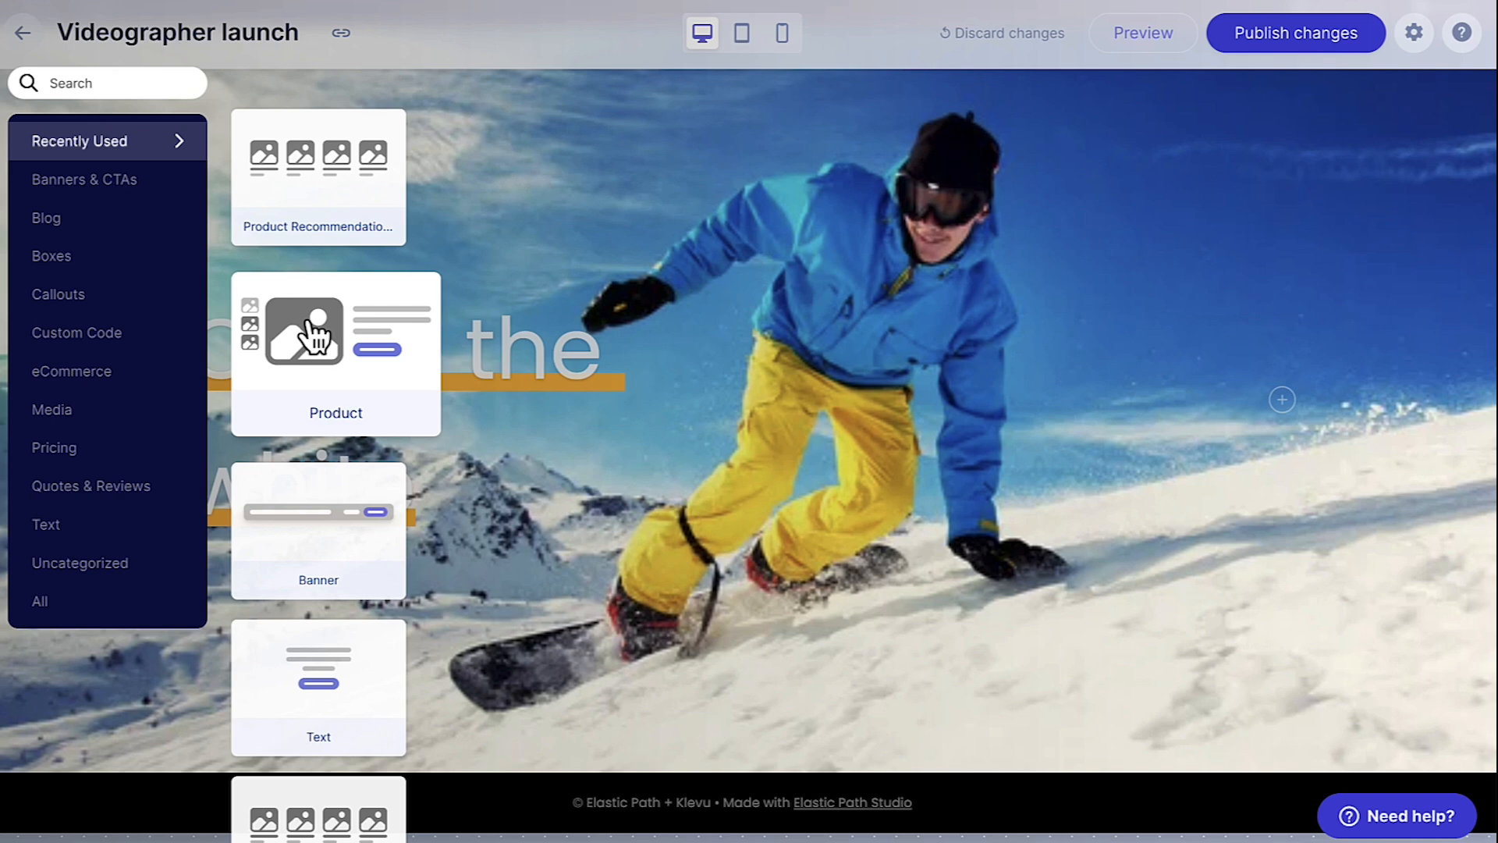
{"action": "left_click", "coordinate": [323, 377]}
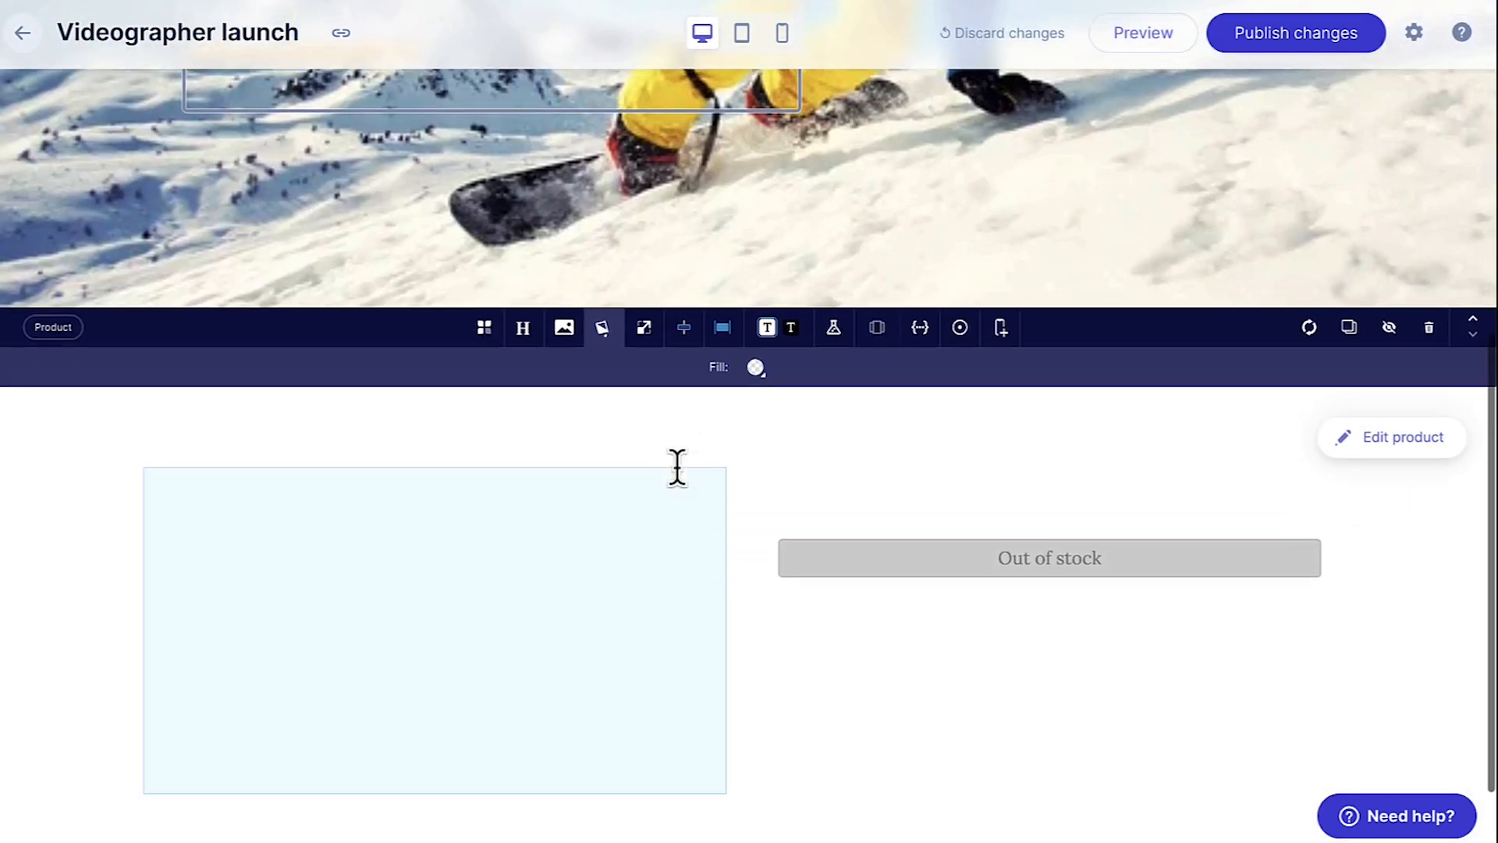
Search the products for "video" and assign The Videographer Snowboard to the new Product section
{"action": "left_click", "coordinate": [1381, 406]}
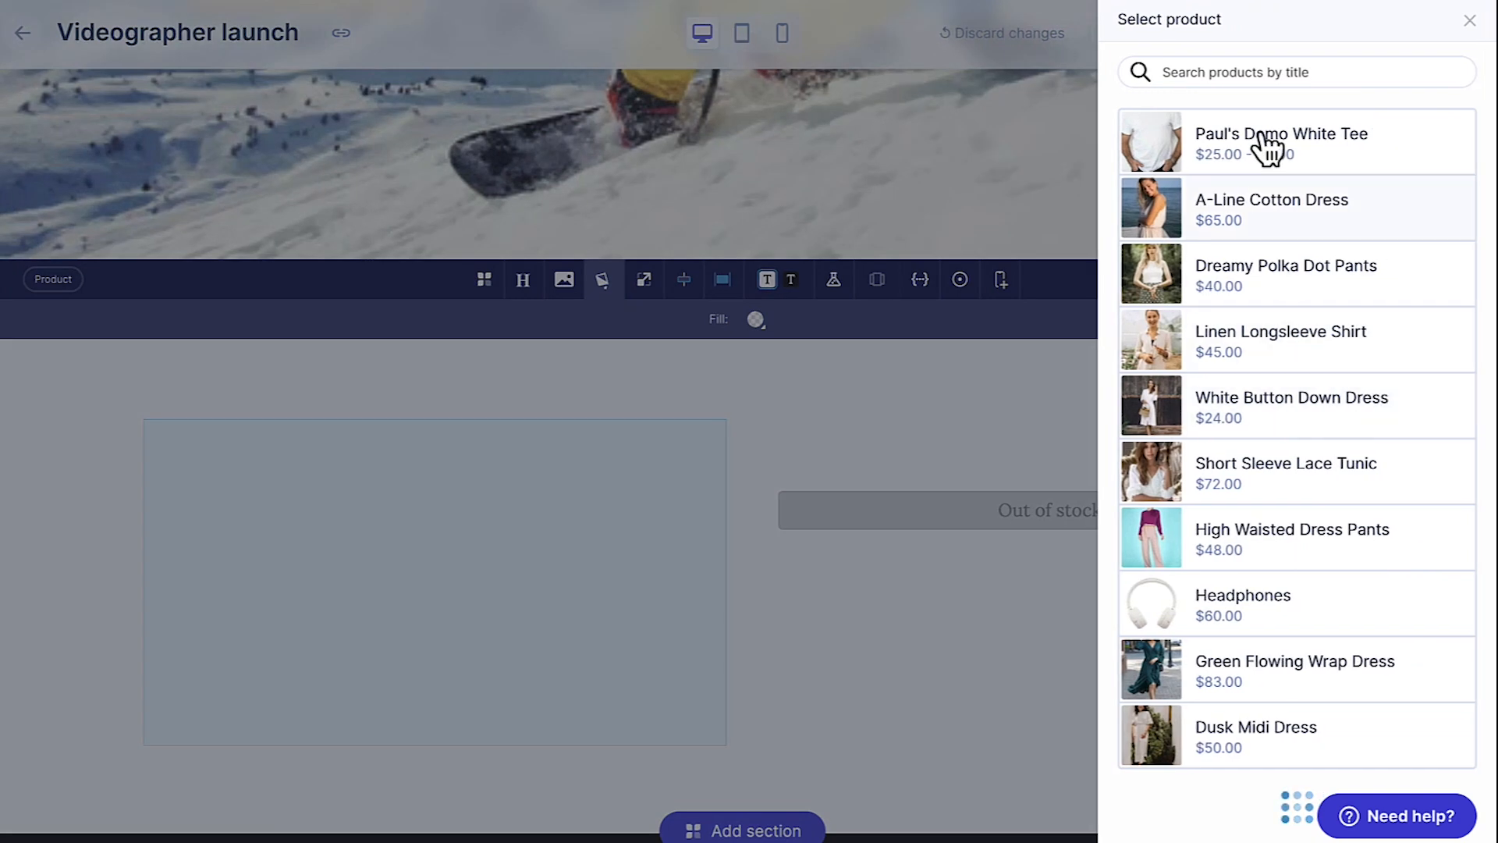
{"action": "left_click", "coordinate": [1250, 69]}
{"action": "type", "text": "vid"}
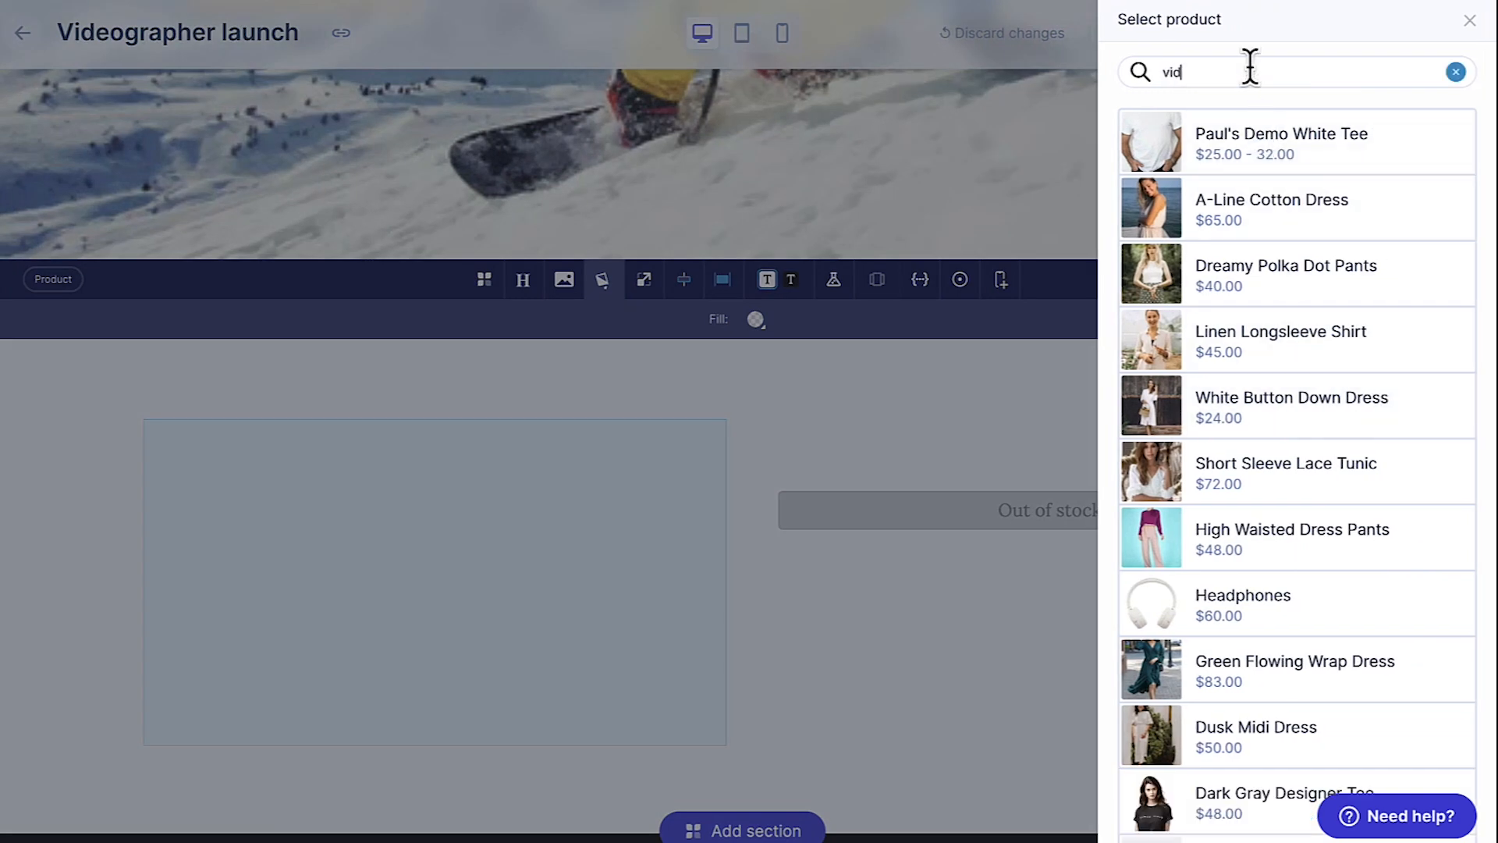
{"action": "type", "text": "eo"}
{"action": "left_click", "coordinate": [1281, 148]}
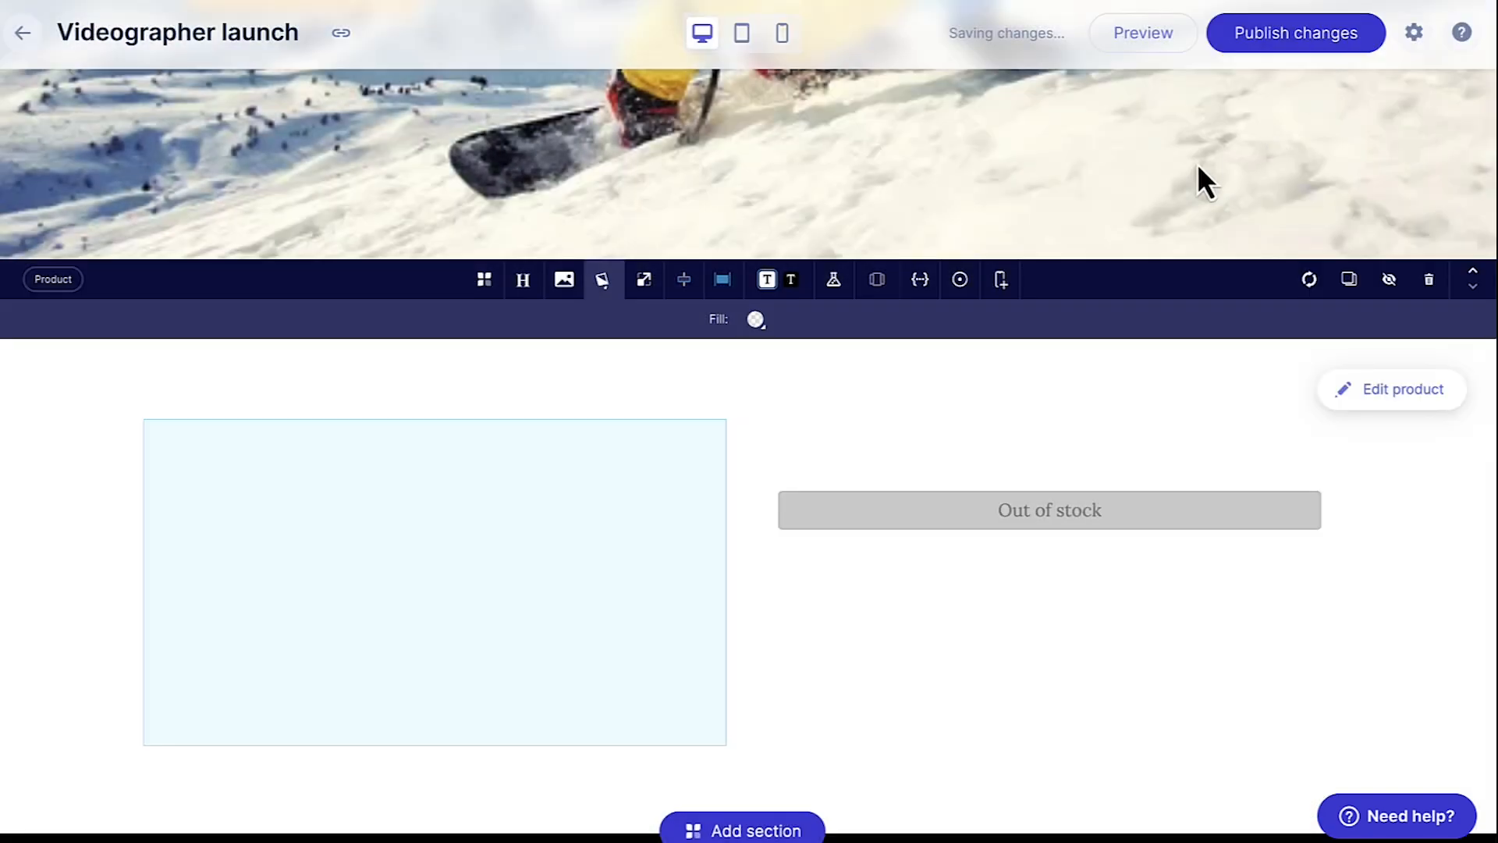
{"action": "scroll", "coordinate": [983, 373], "scroll_direction": "down", "scroll_amount": 3}
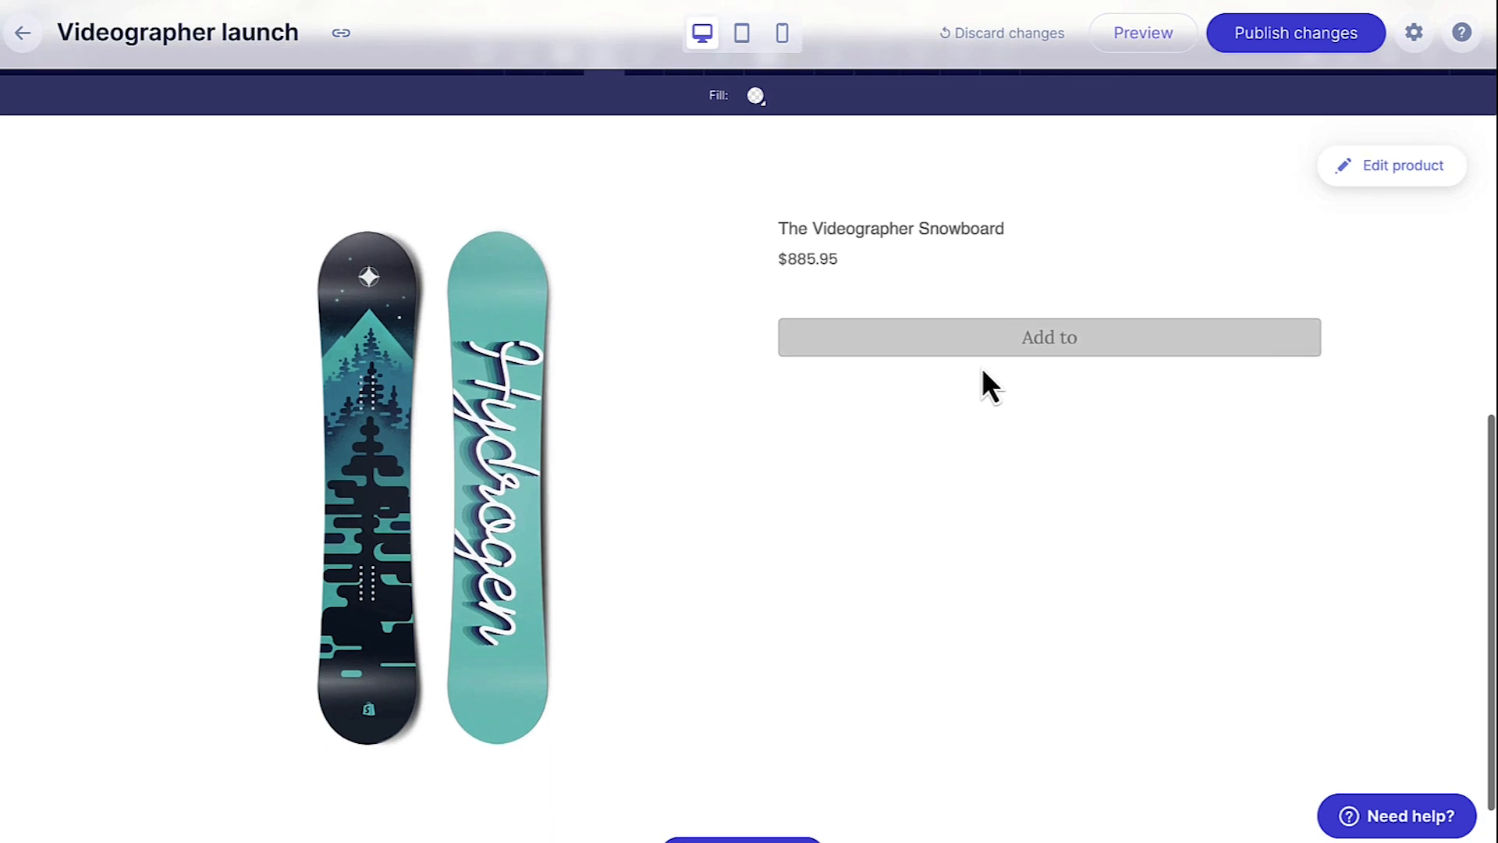
Set the big air snowboard jump image as the background of the product's Info box
{"action": "scroll", "coordinate": [981, 367], "scroll_direction": "up", "scroll_amount": 1}
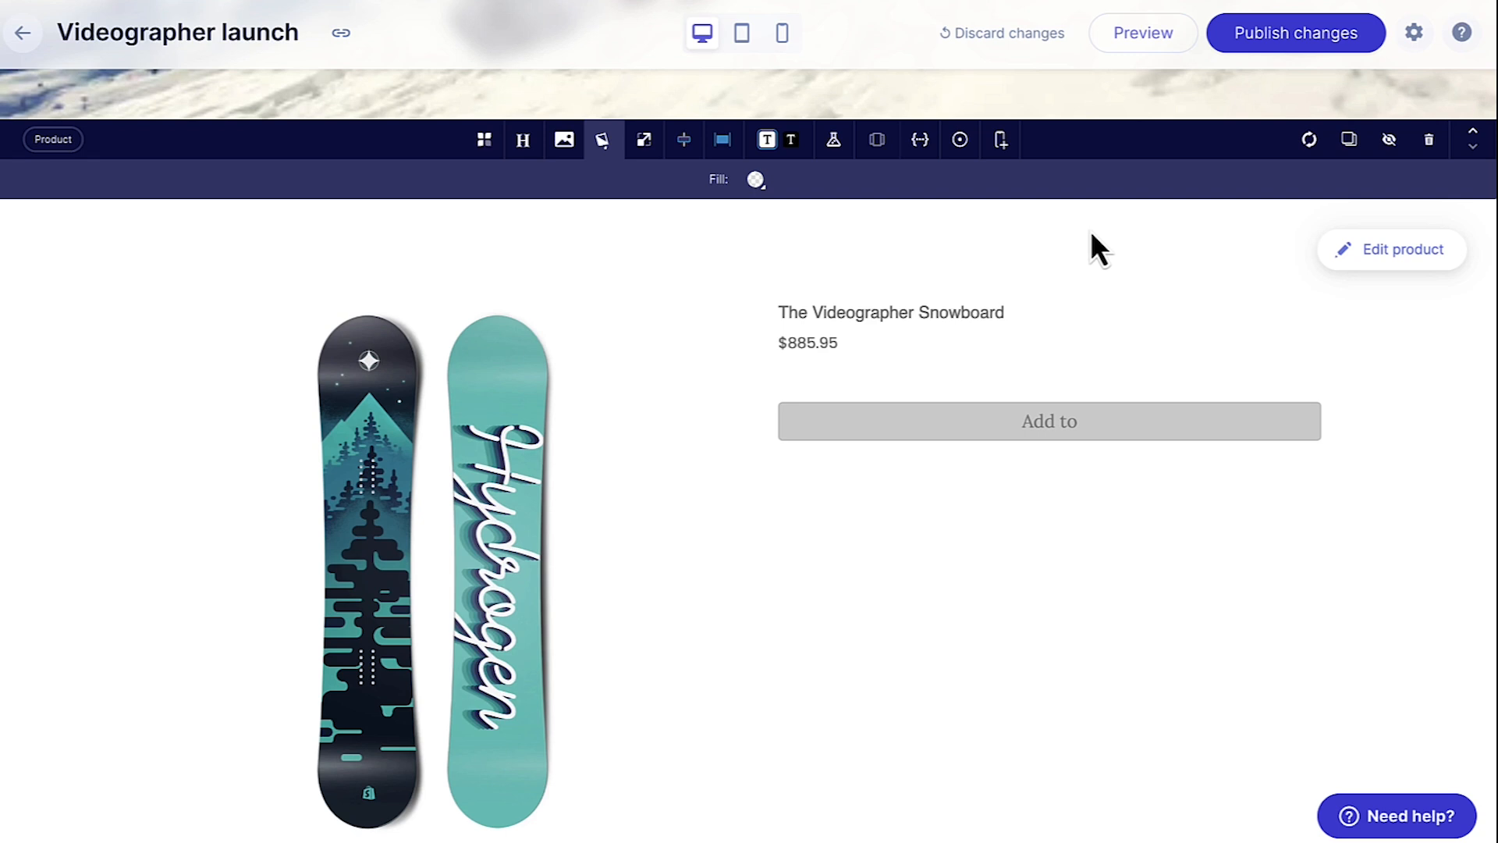
{"action": "left_click", "coordinate": [1050, 343]}
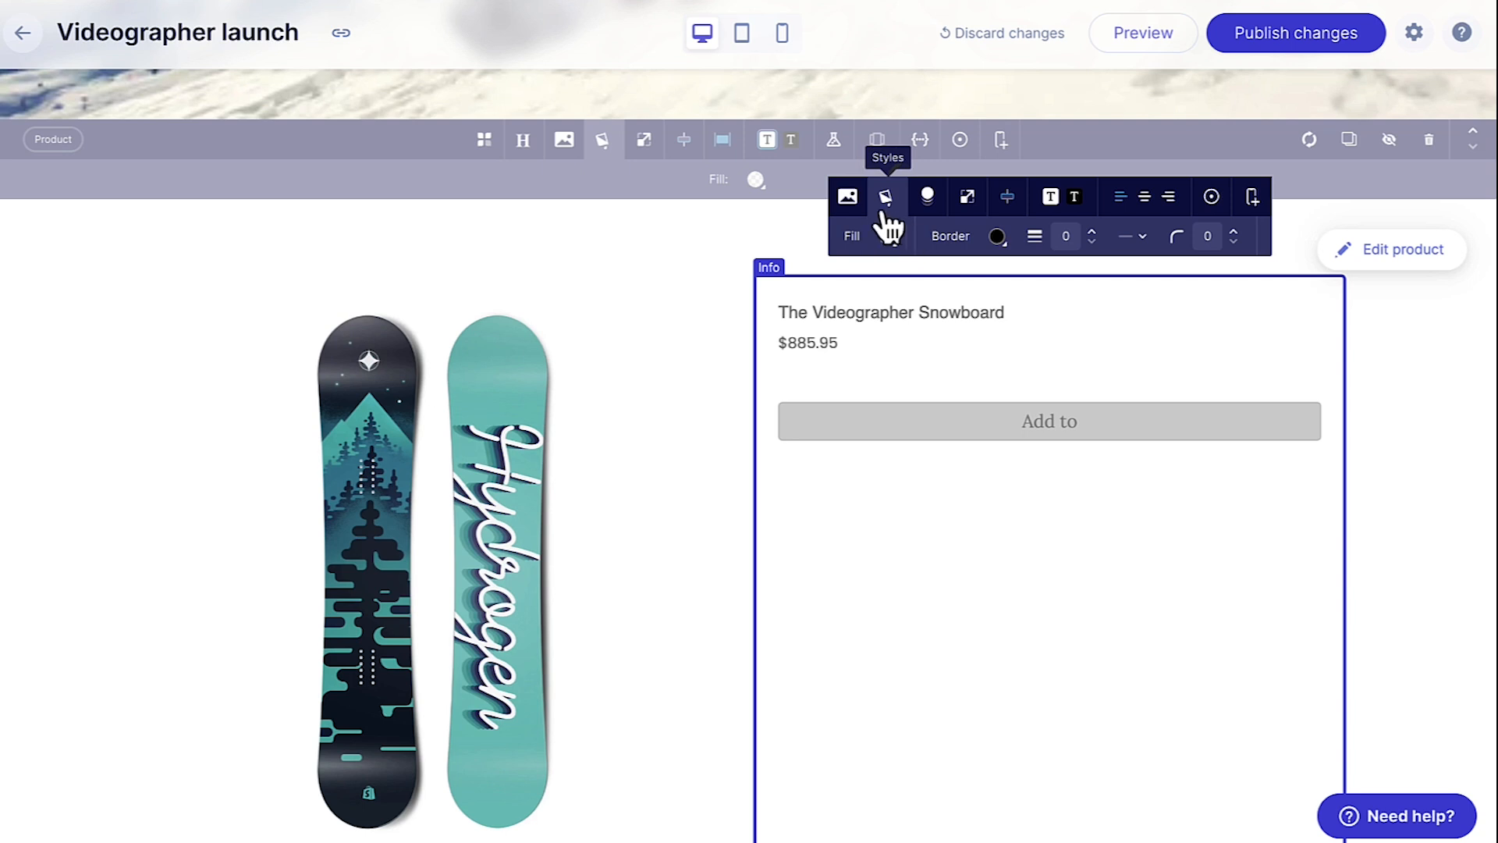
{"action": "left_click", "coordinate": [848, 198]}
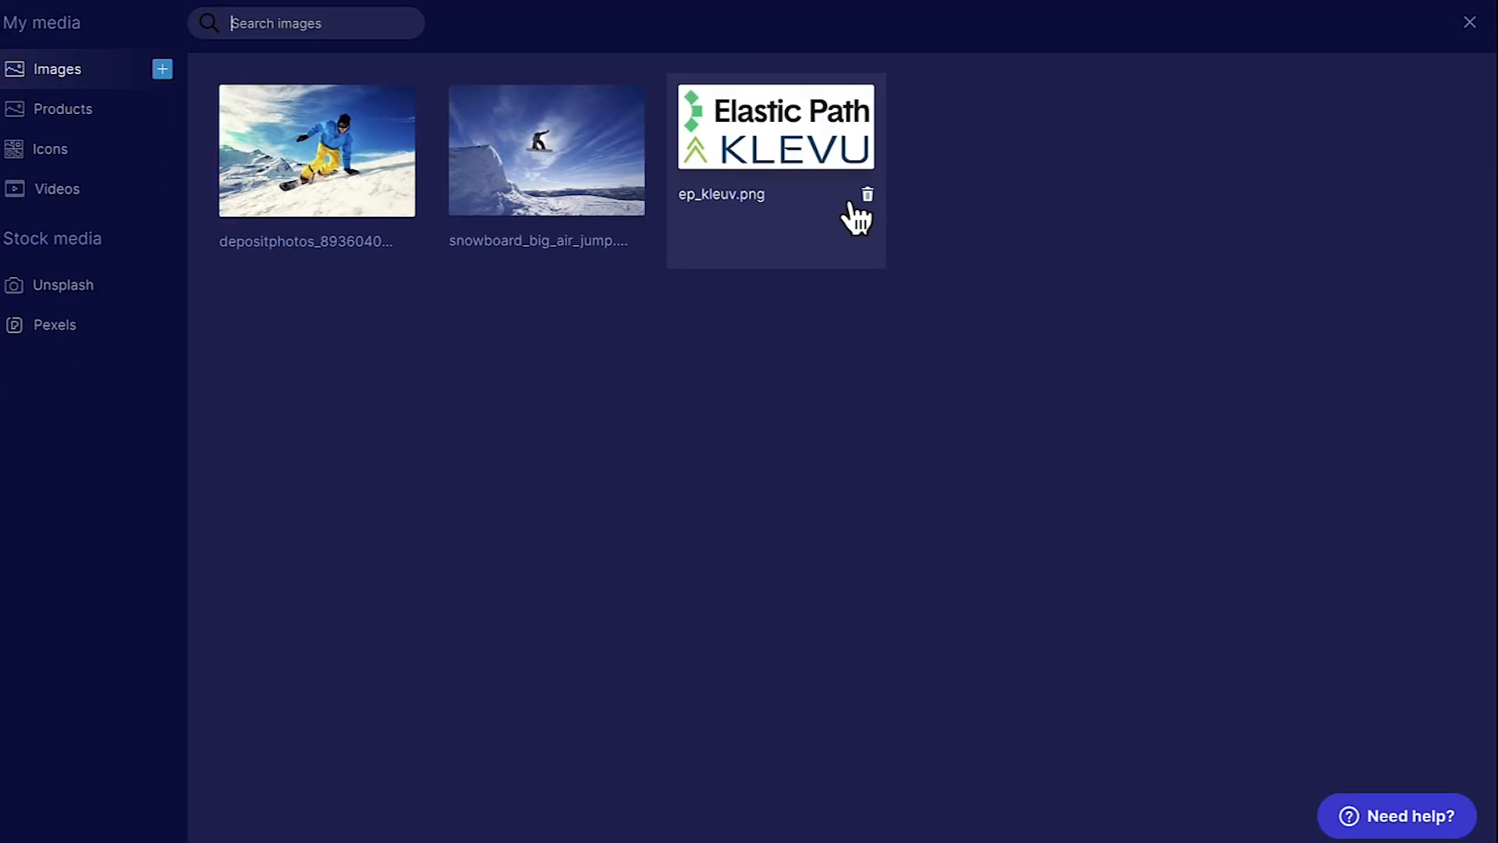
{"action": "left_click", "coordinate": [575, 167]}
{"action": "left_click", "coordinate": [1421, 176]}
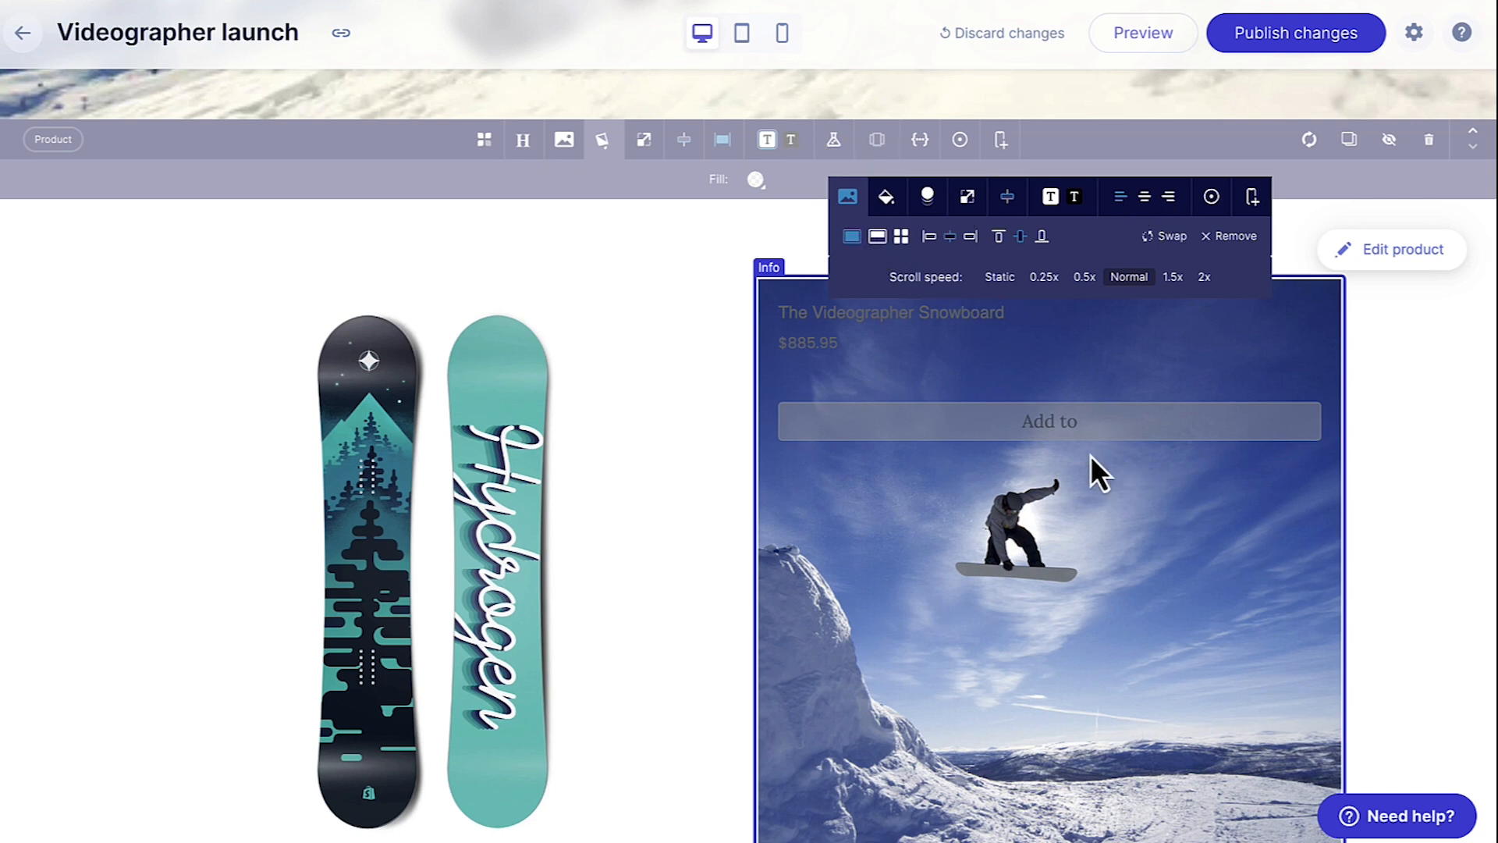
Add a Product Recommendations section below the Videographer Snowboard product section
{"action": "scroll", "coordinate": [1090, 457], "scroll_direction": "down", "scroll_amount": 2}
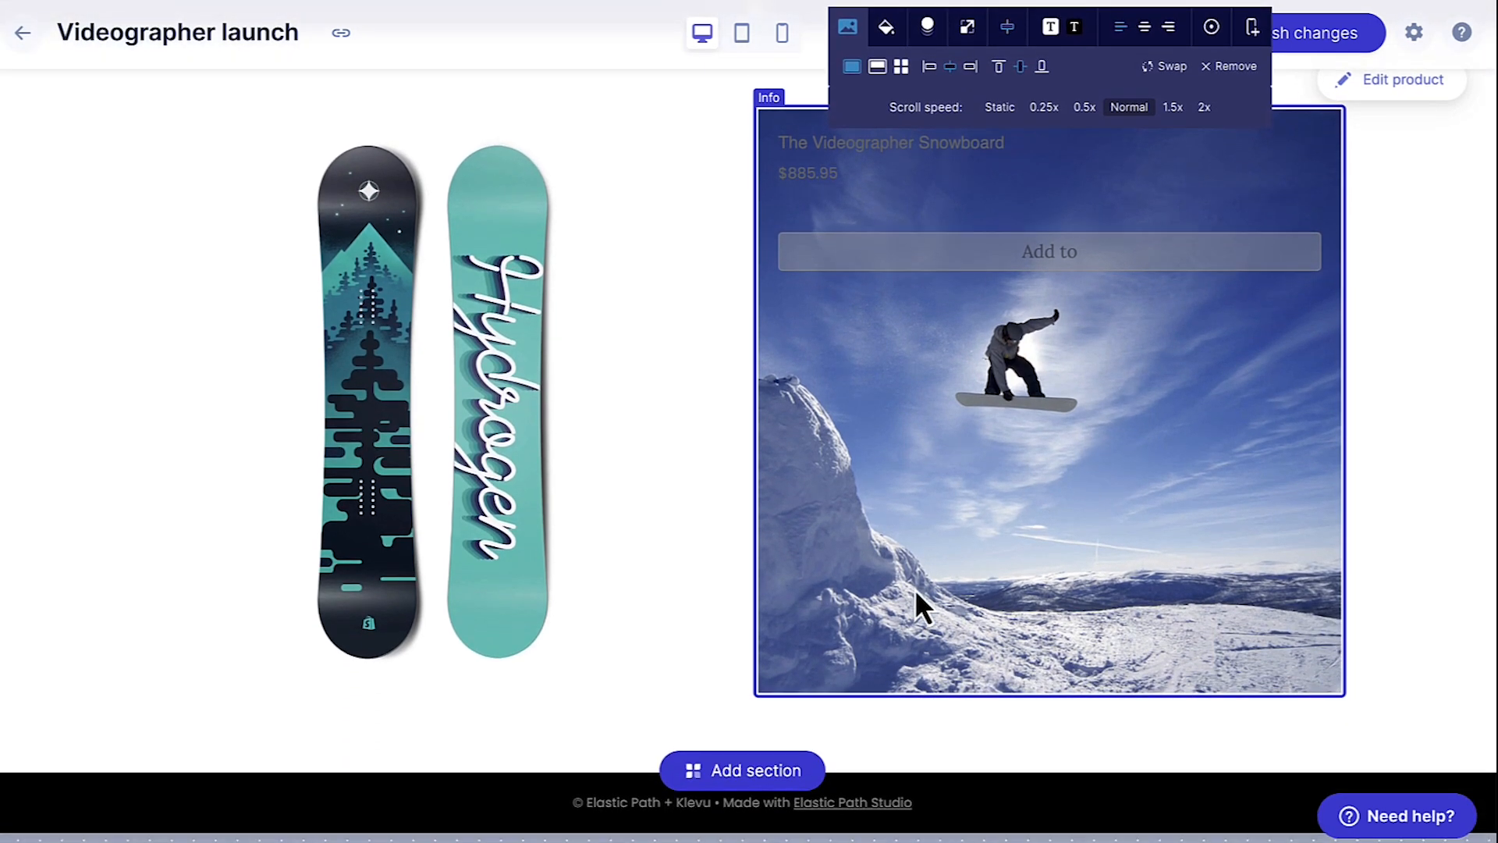
{"action": "left_click", "coordinate": [737, 771]}
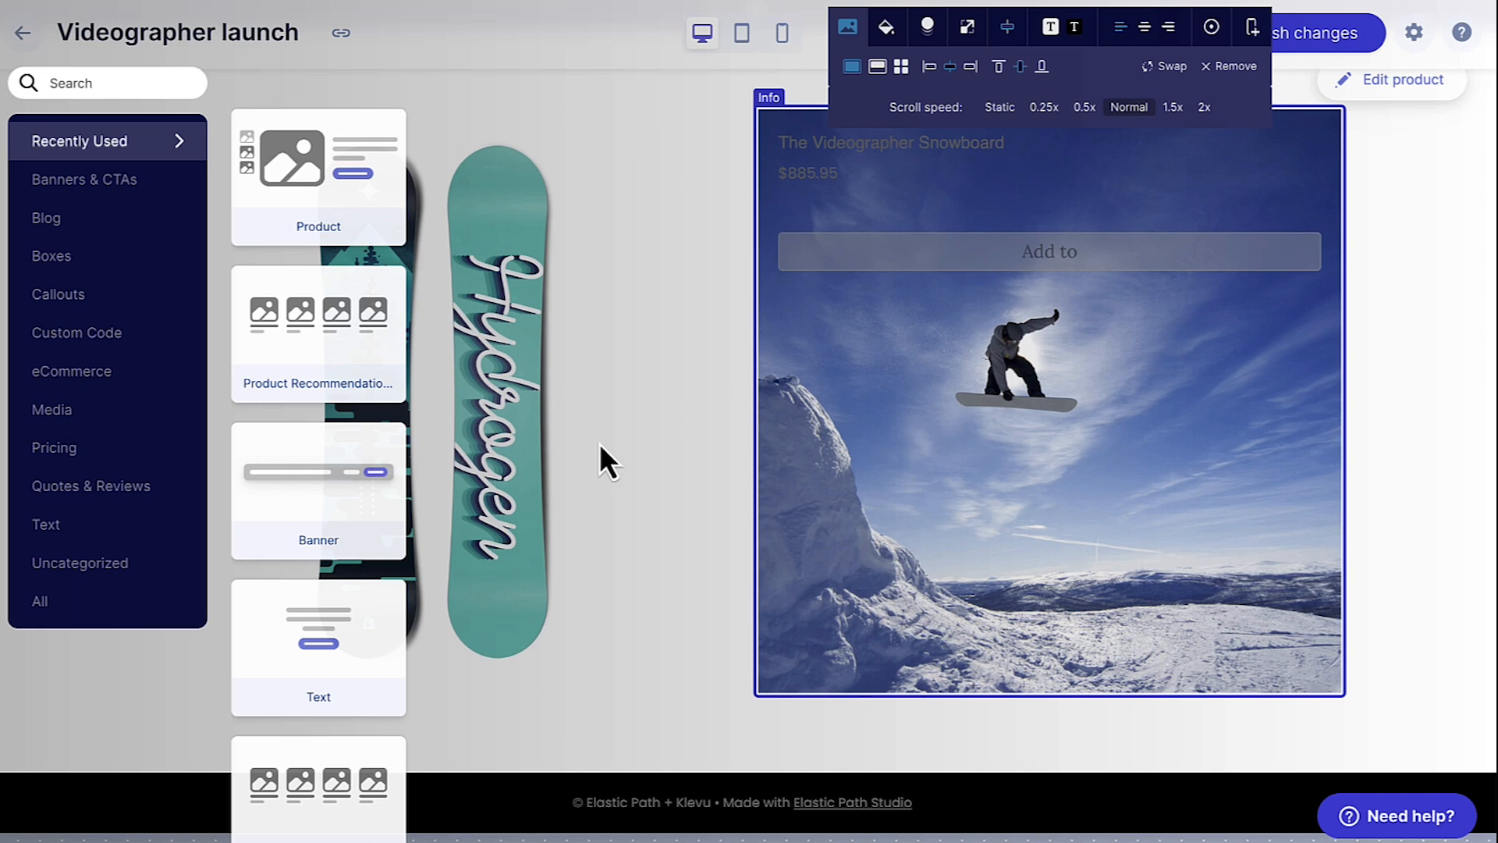
{"action": "left_click", "coordinate": [336, 357]}
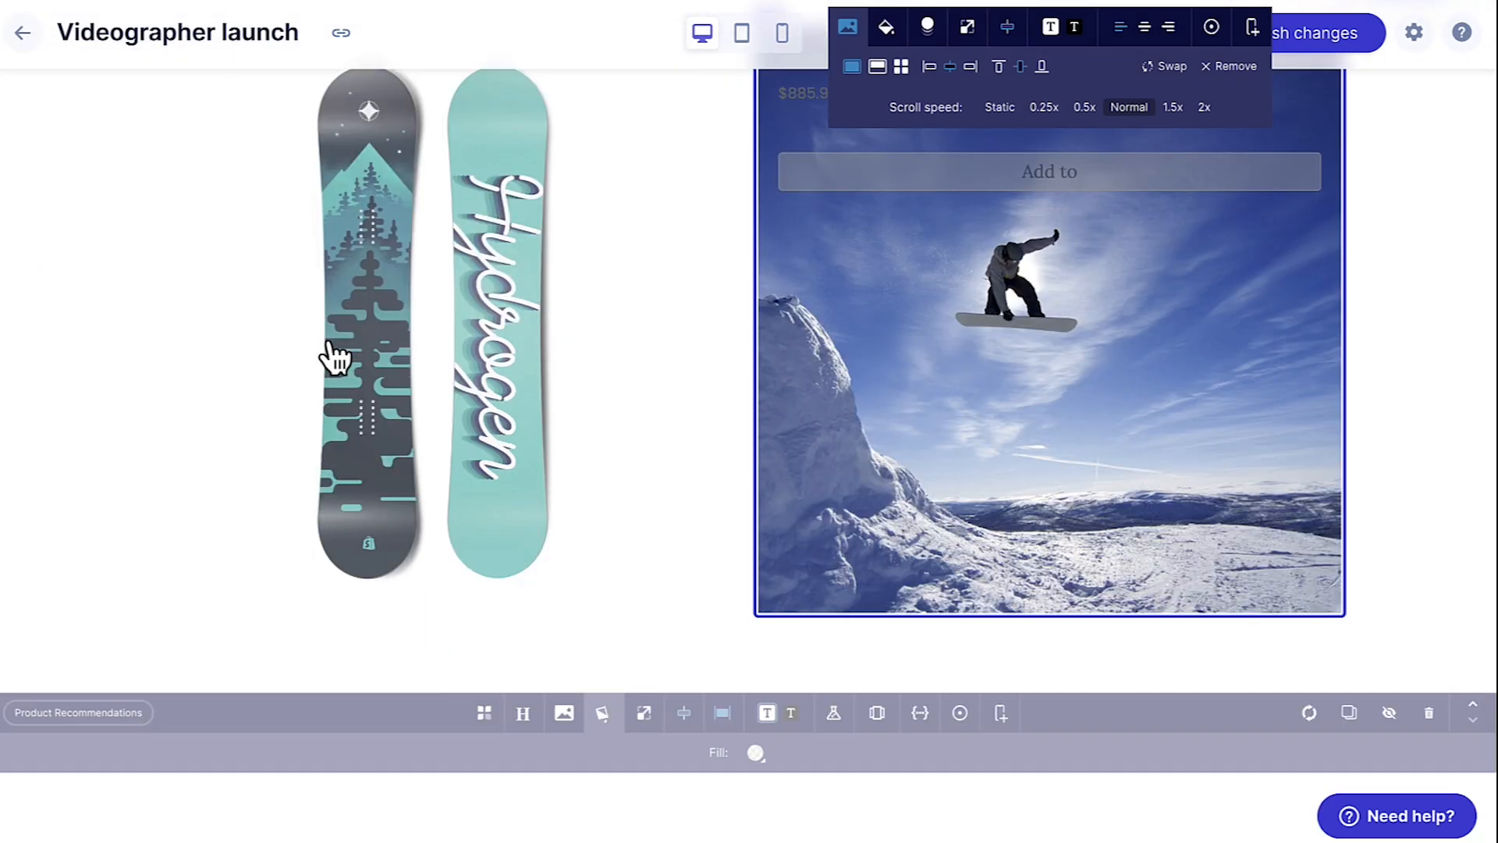
Show the layout and query settings of the Product Recommendations section
{"action": "scroll", "coordinate": [328, 342], "scroll_direction": "down", "scroll_amount": 5}
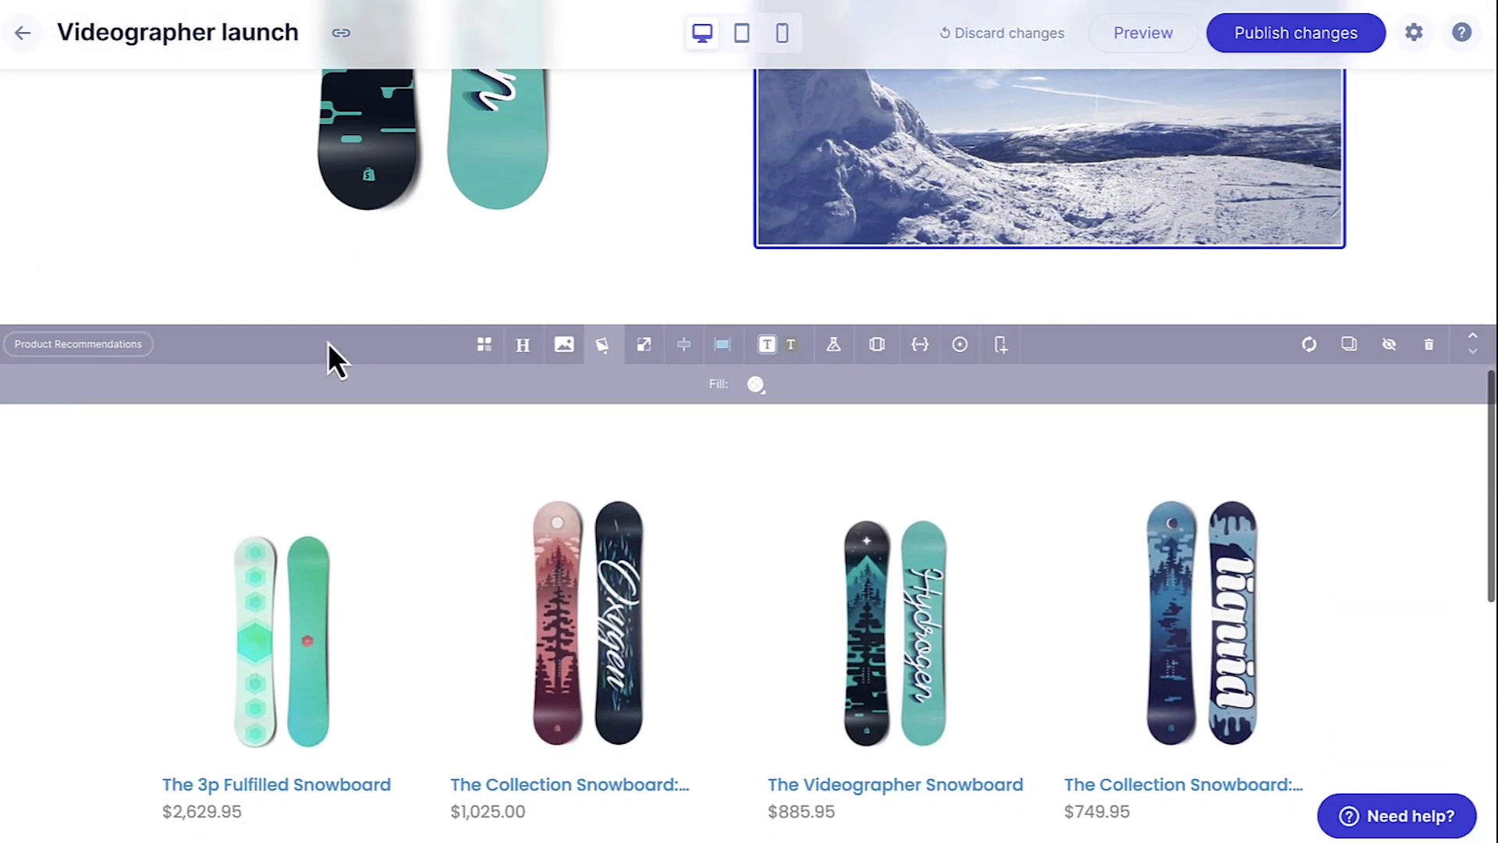
{"action": "left_click", "coordinate": [322, 429]}
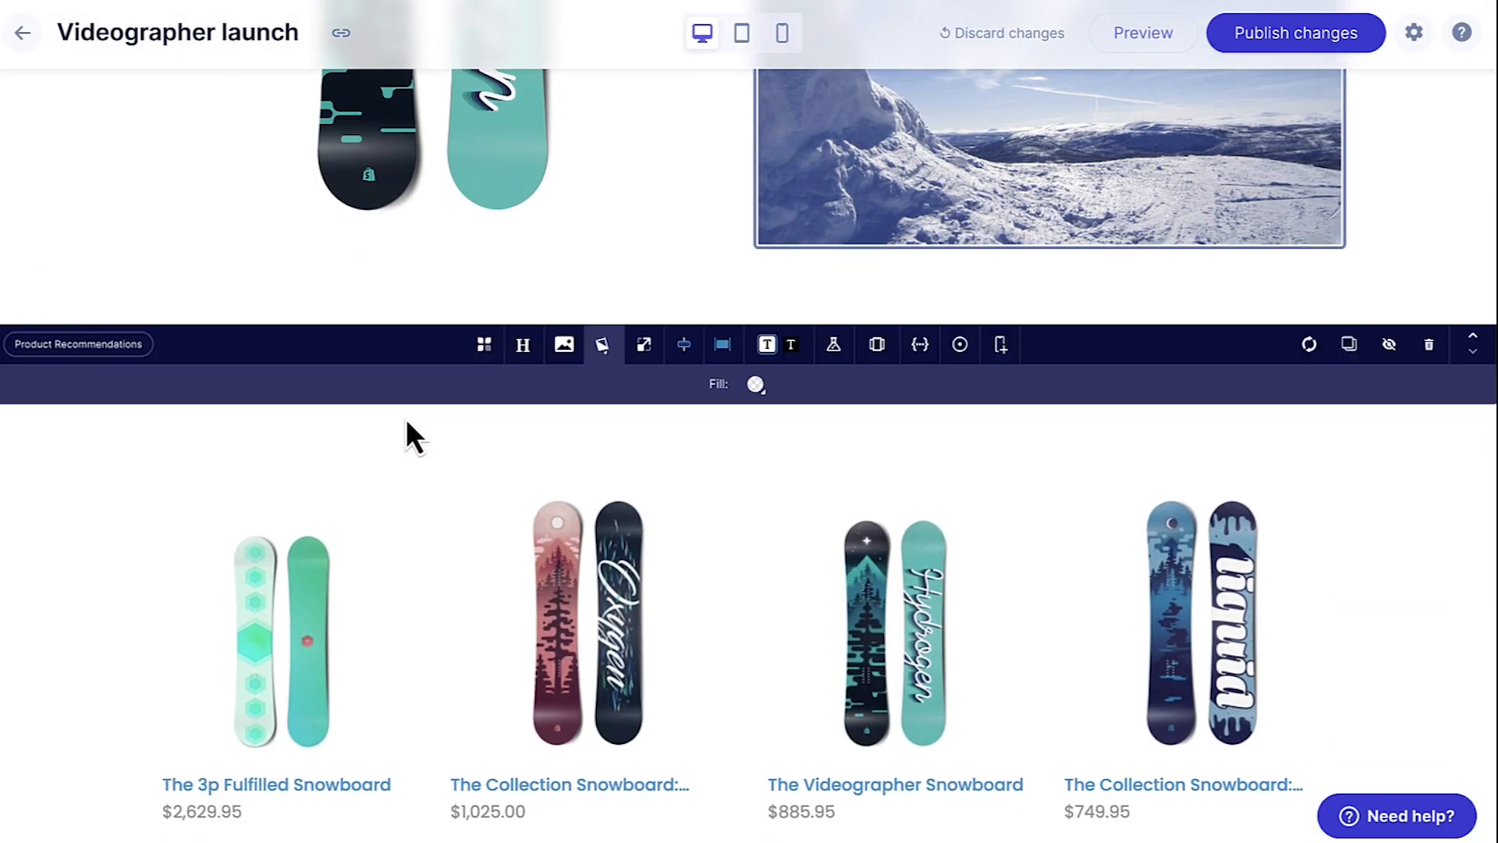
{"action": "left_click", "coordinate": [490, 349]}
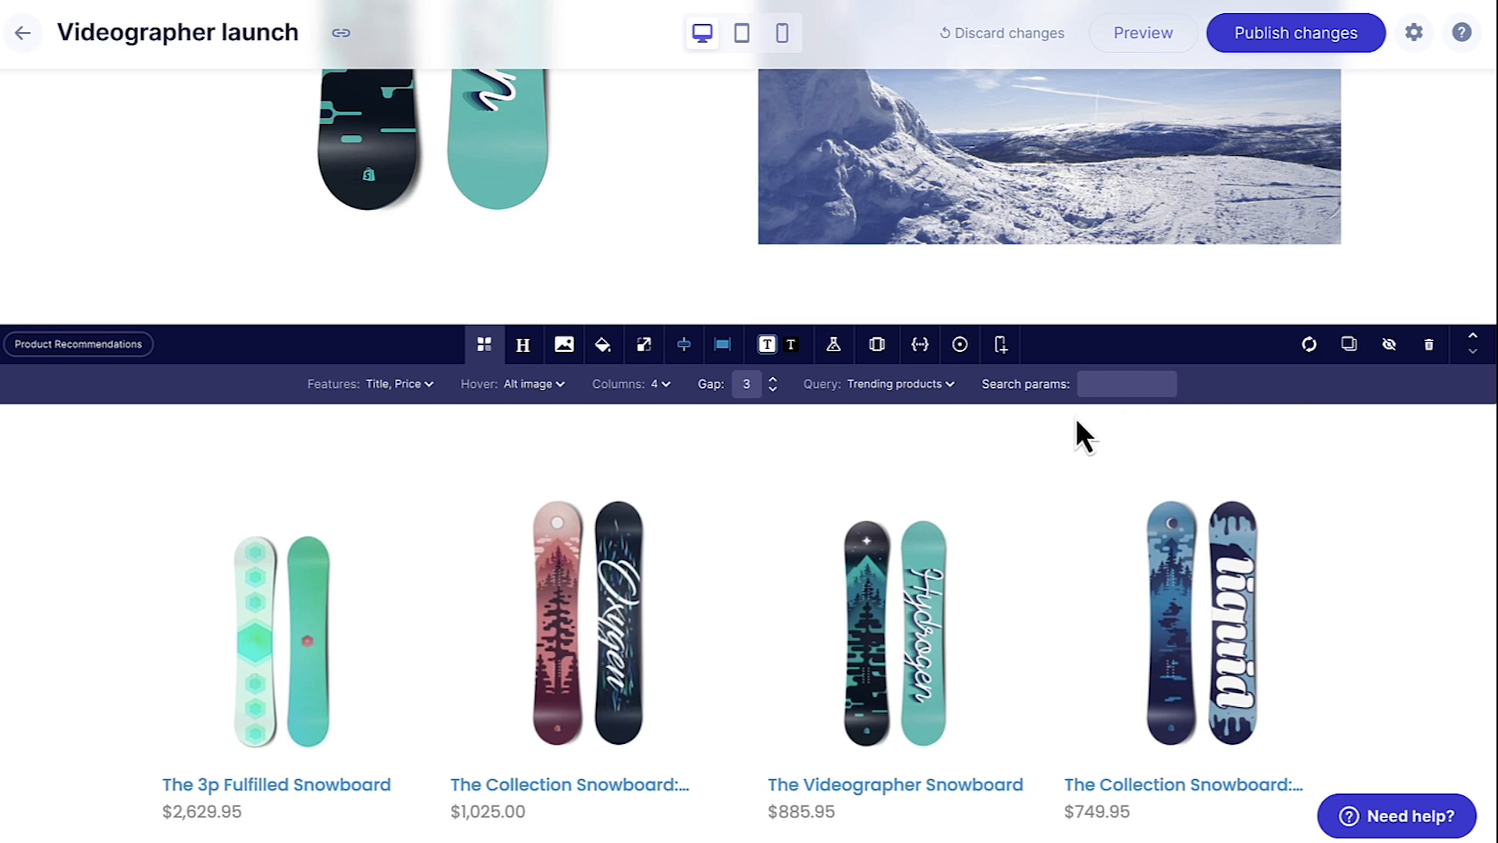
Preview the landing page and look through the hero, the Videographer Snowboard section and the product recommendations
{"action": "left_click", "coordinate": [1141, 34]}
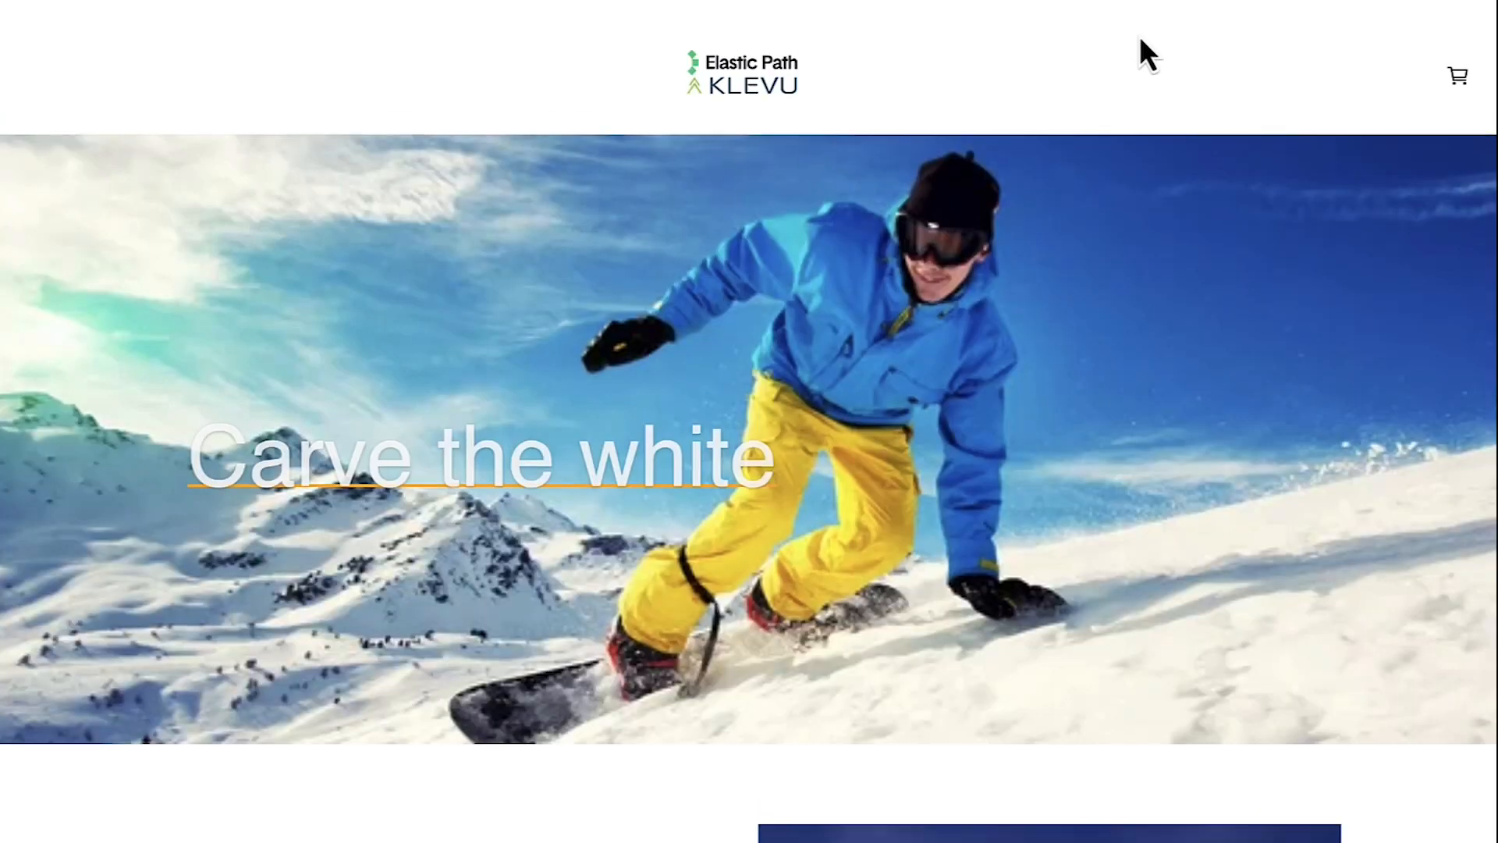
{"action": "scroll", "coordinate": [918, 355], "scroll_direction": "down", "scroll_amount": 9}
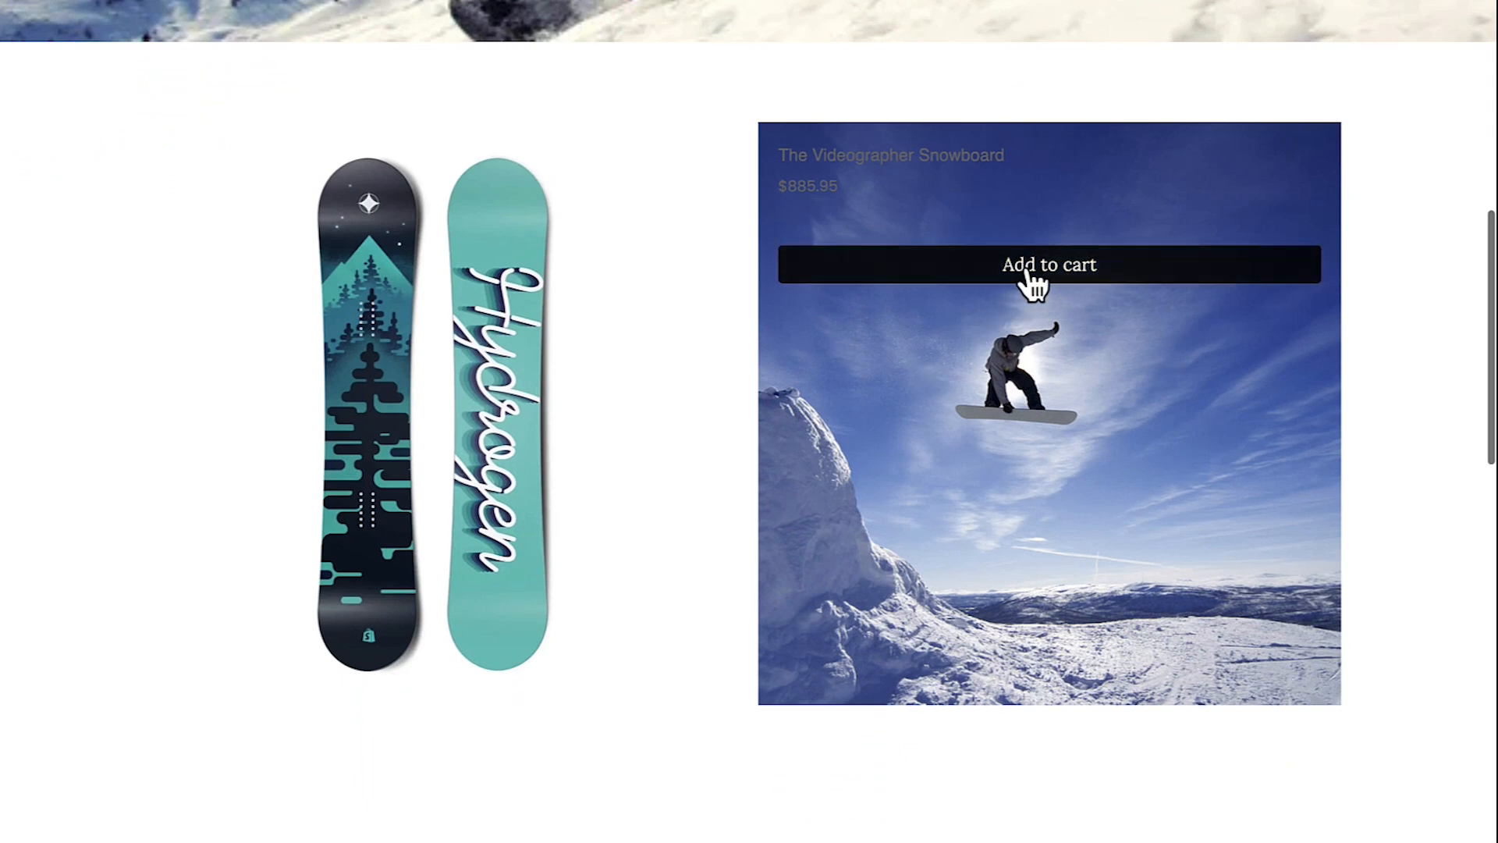
{"action": "scroll", "coordinate": [1028, 270], "scroll_direction": "down", "scroll_amount": 4}
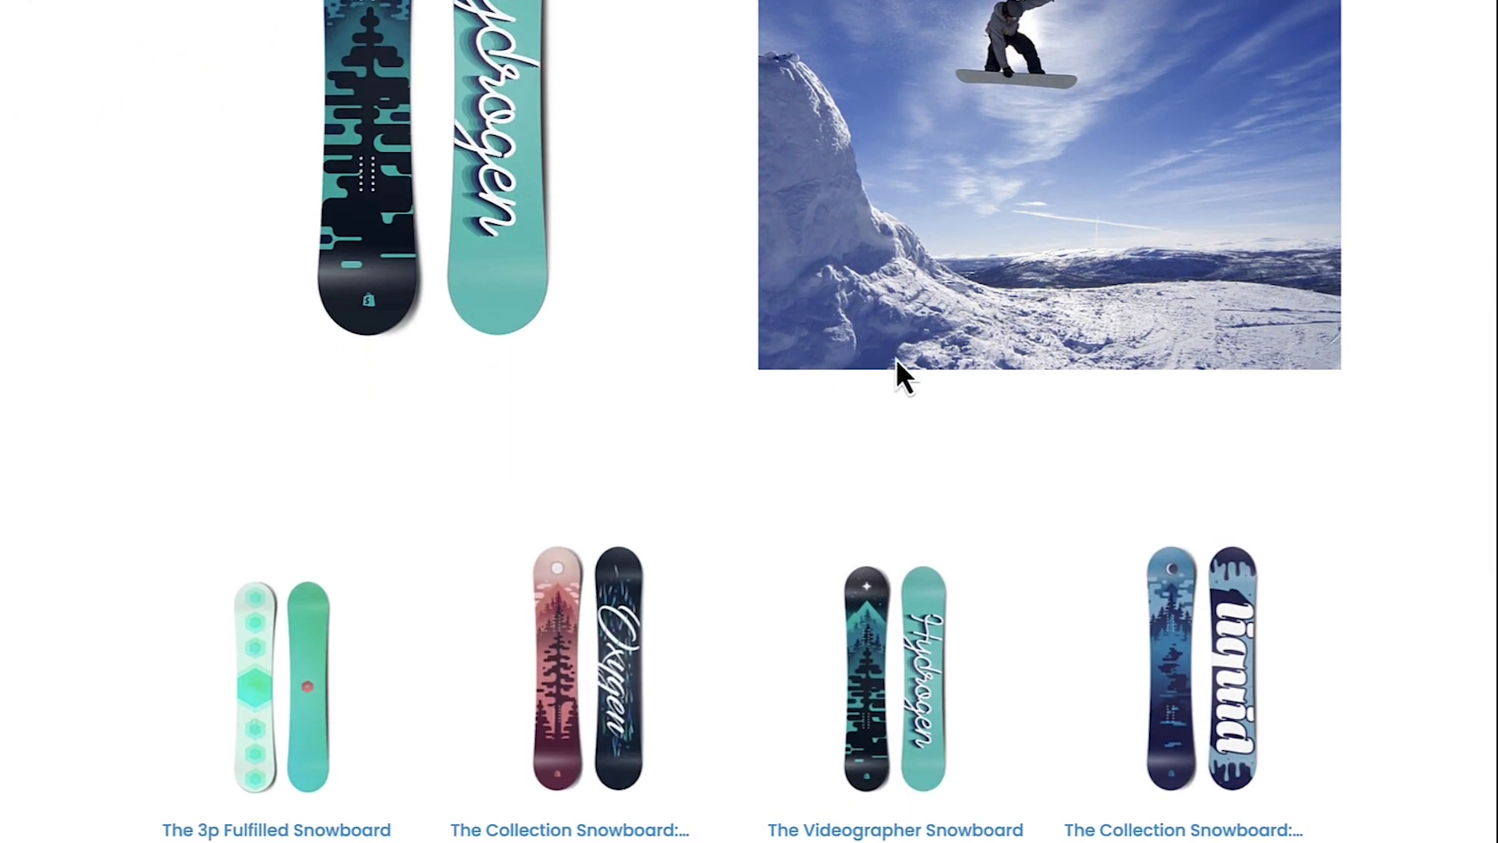
{"action": "scroll", "coordinate": [881, 390], "scroll_direction": "down", "scroll_amount": 1}
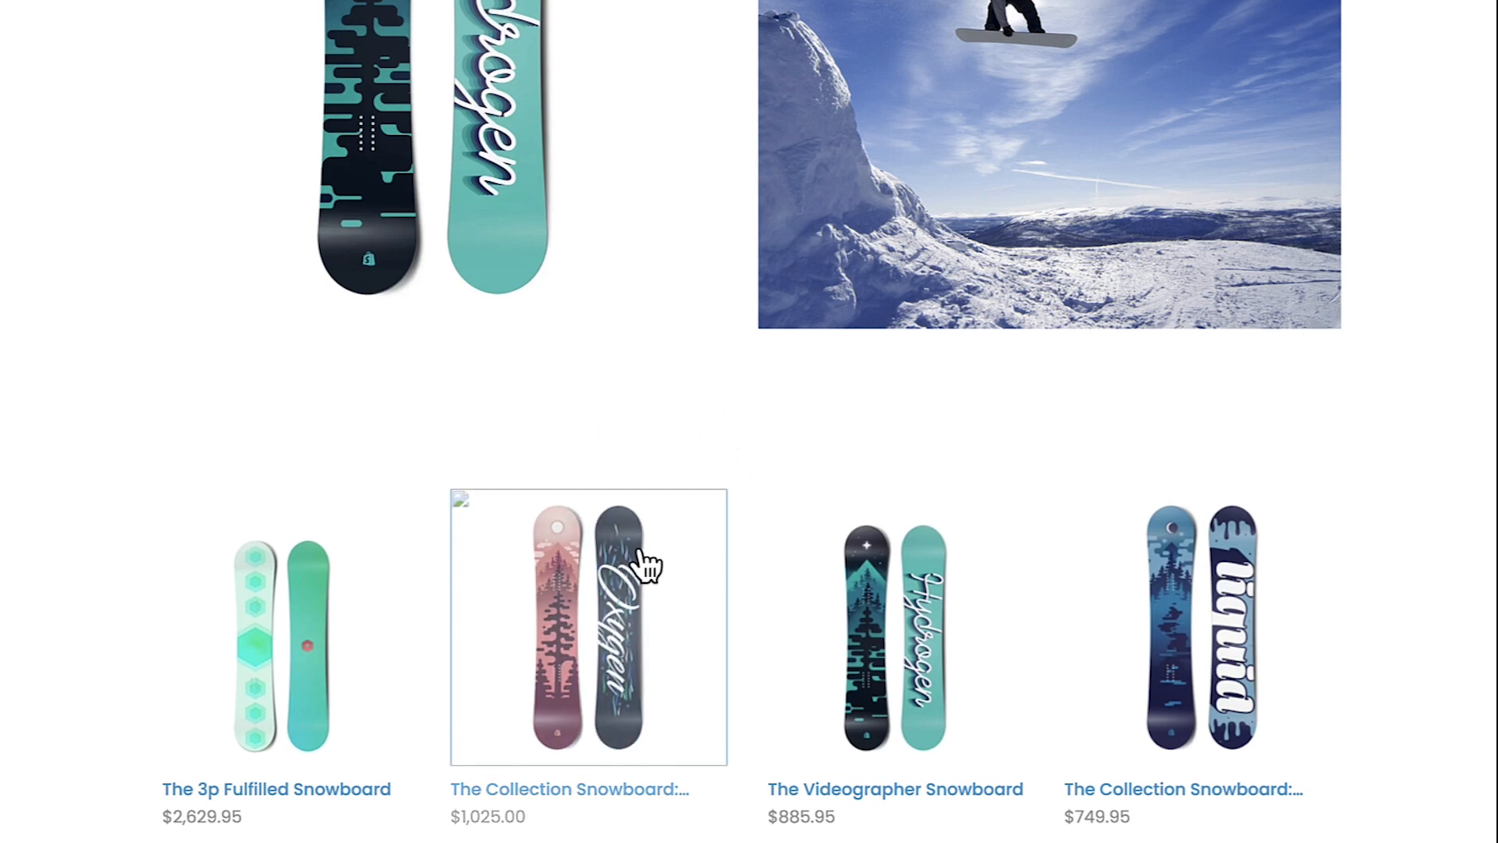
View the store pages of the recommended Collection Snowboards, Oxygen and Liquid, from the previewed page
{"action": "left_click", "coordinate": [639, 585]}
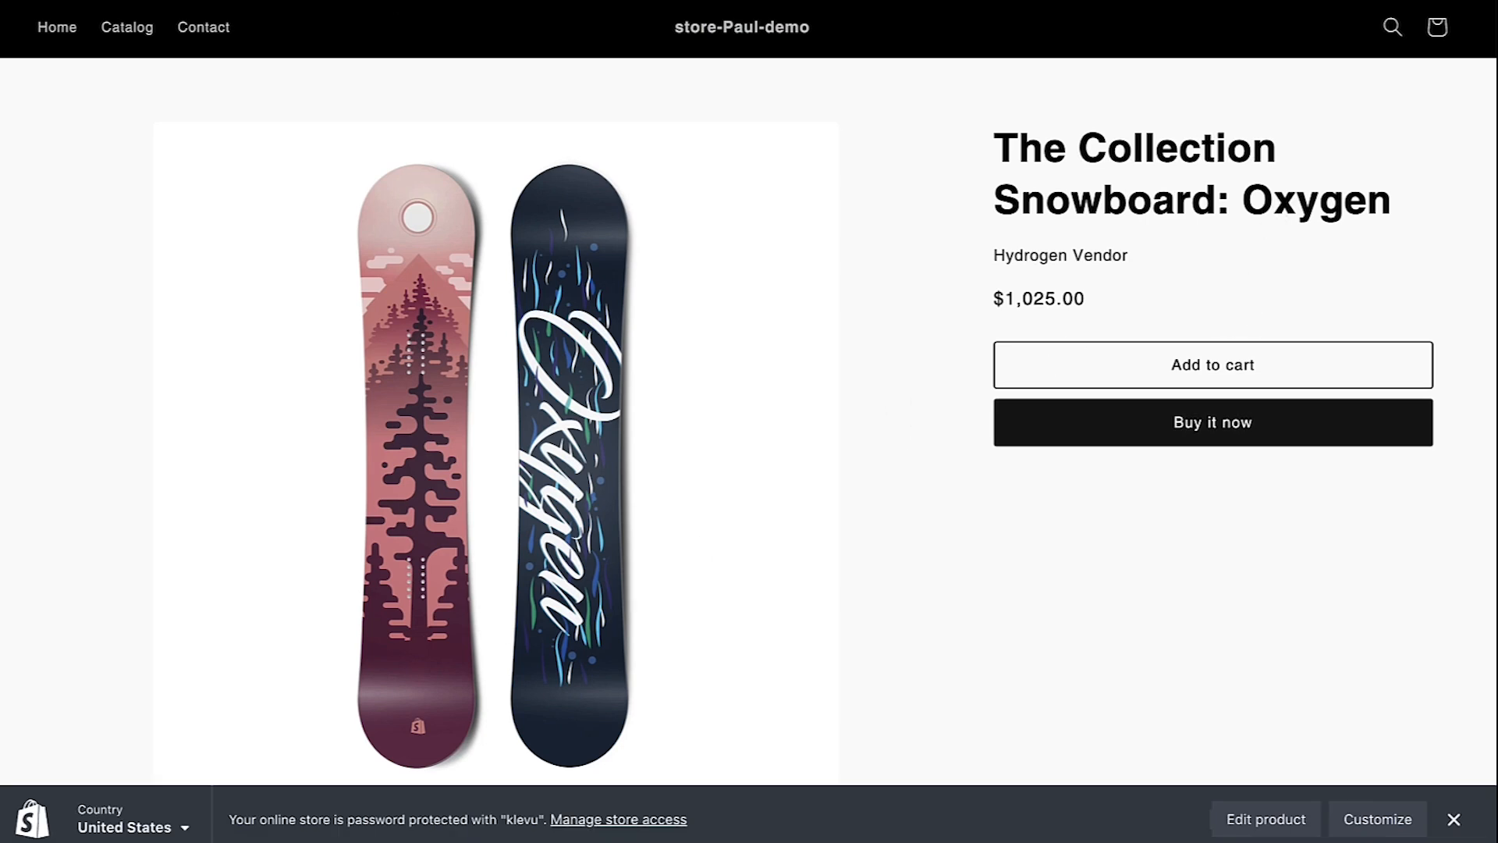
{"action": "left_click", "coordinate": [17, 1]}
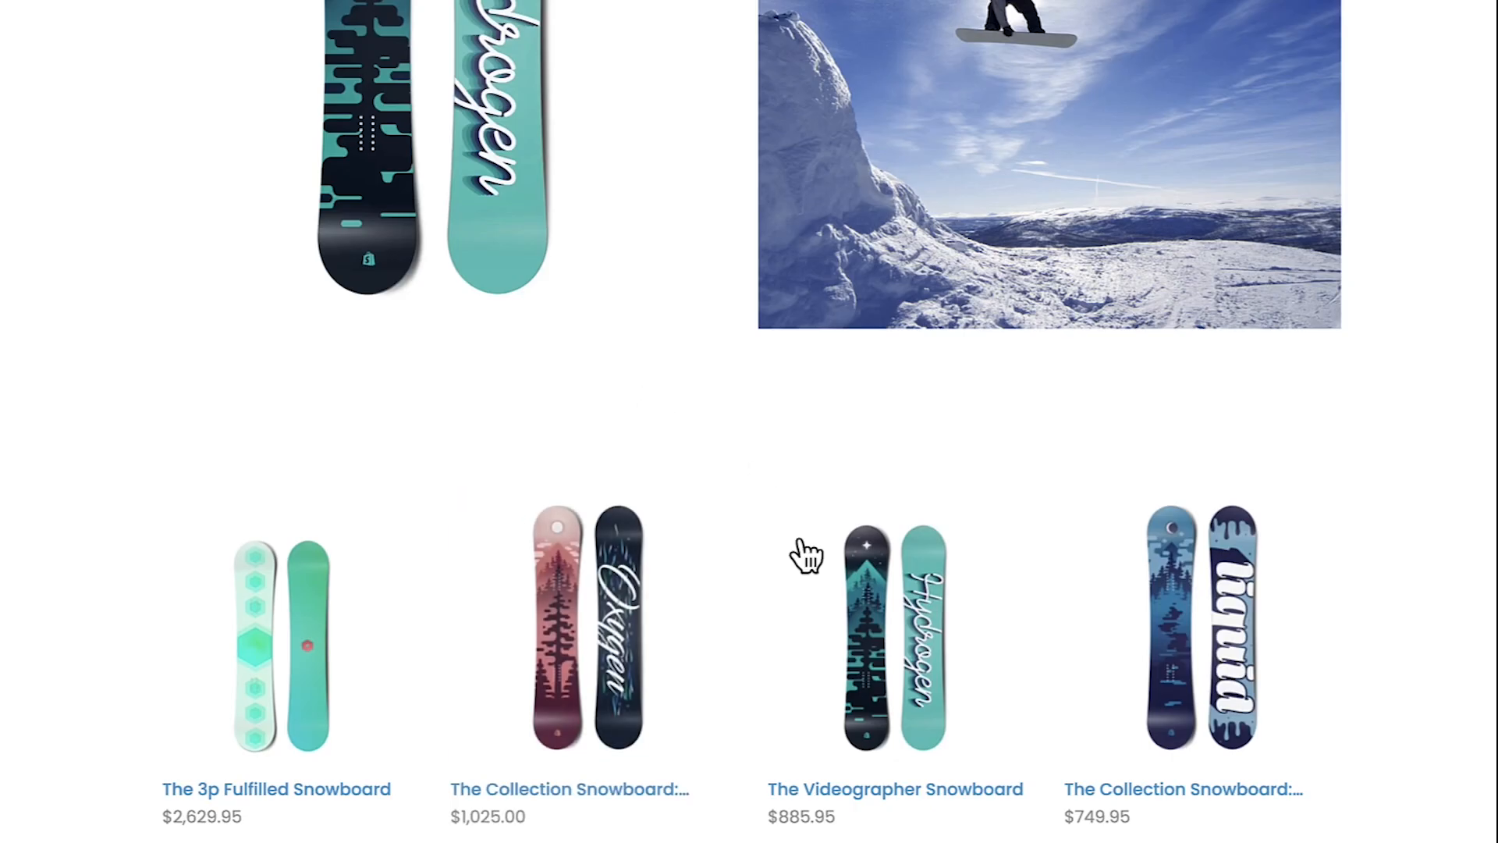
{"action": "left_click", "coordinate": [1190, 592]}
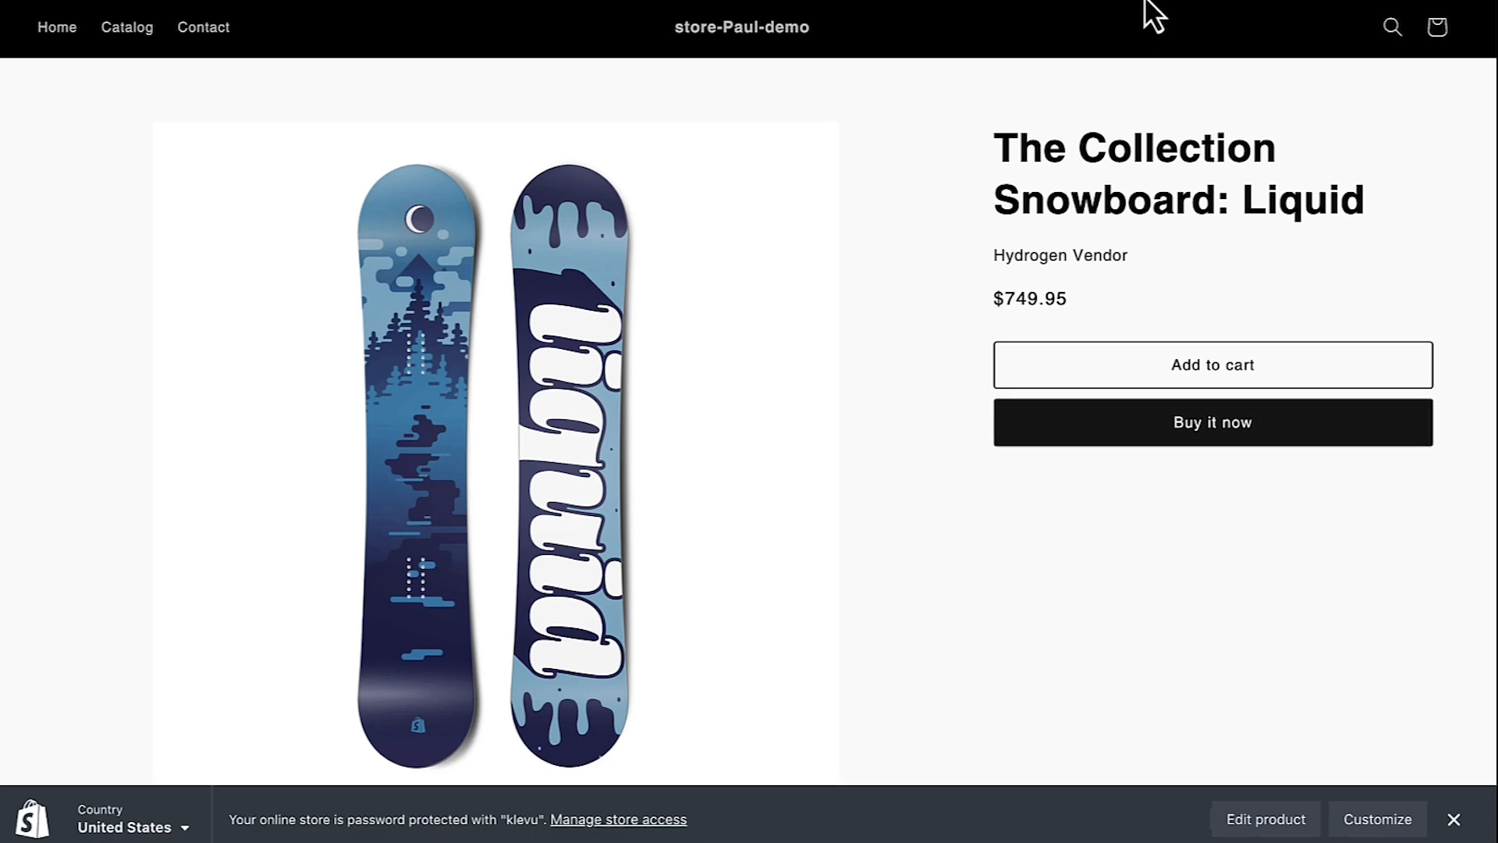
Switch to Klevu's Live View and check the top products clicked in the last minute
{"action": "left_click", "coordinate": [1217, 1]}
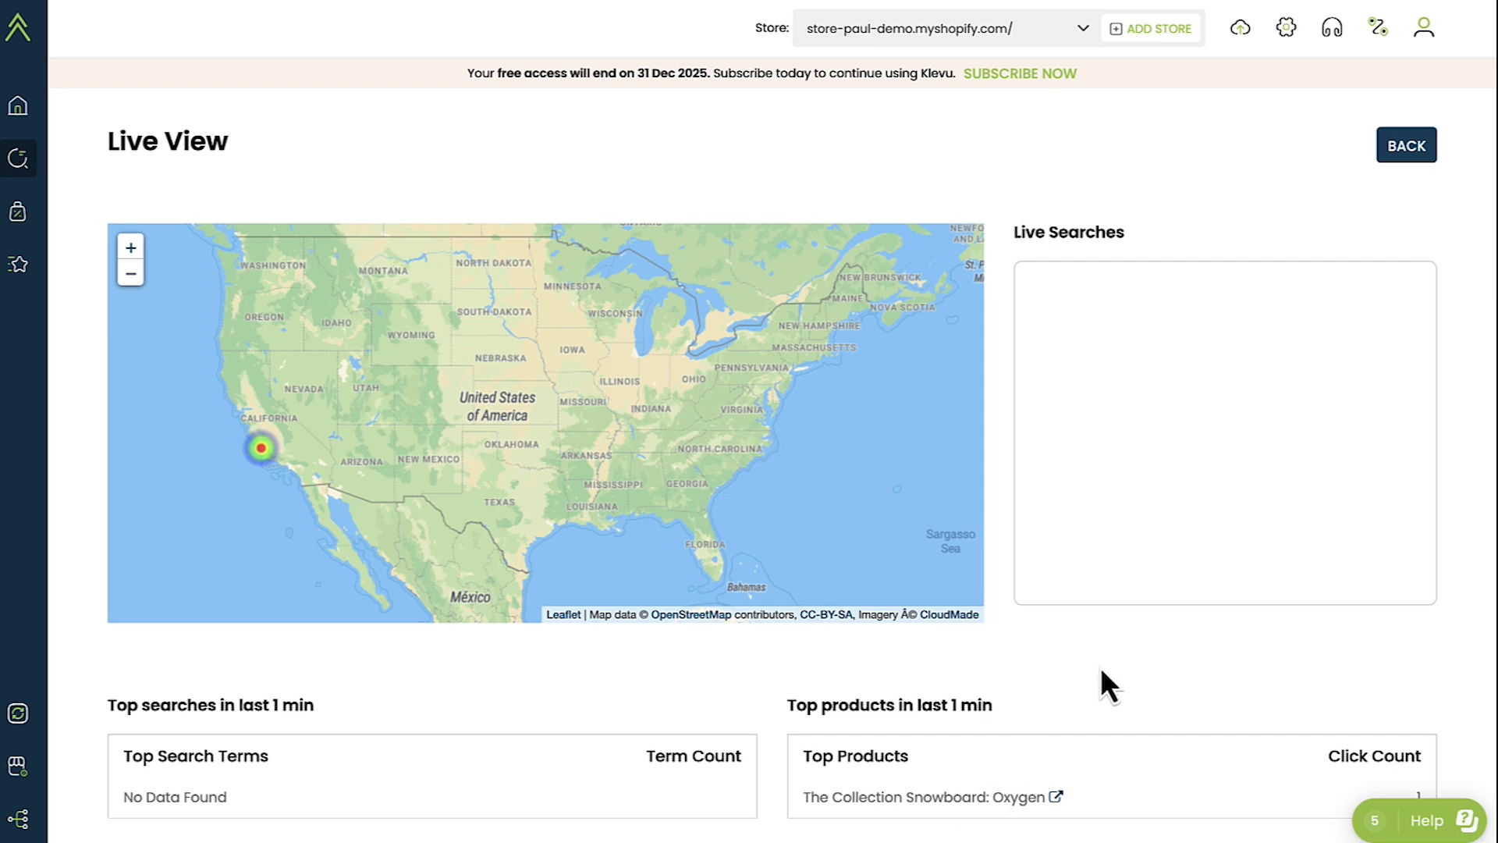
{"action": "scroll", "coordinate": [1101, 669], "scroll_direction": "down", "scroll_amount": 2}
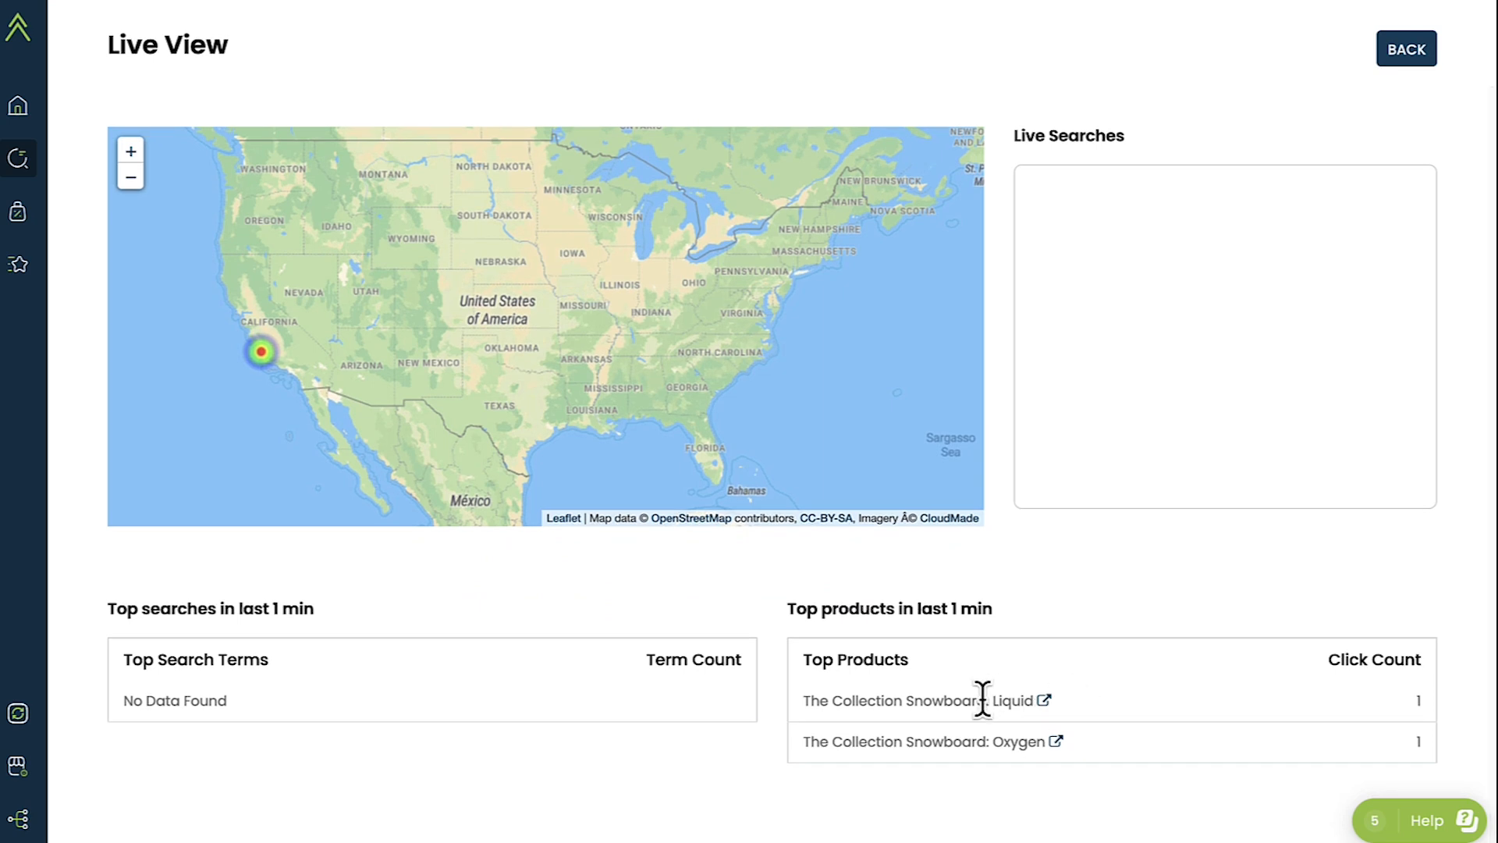
{"action": "scroll", "coordinate": [975, 624], "scroll_direction": "up", "scroll_amount": 1}
{"action": "scroll", "coordinate": [975, 624], "scroll_direction": "up", "scroll_amount": 1}
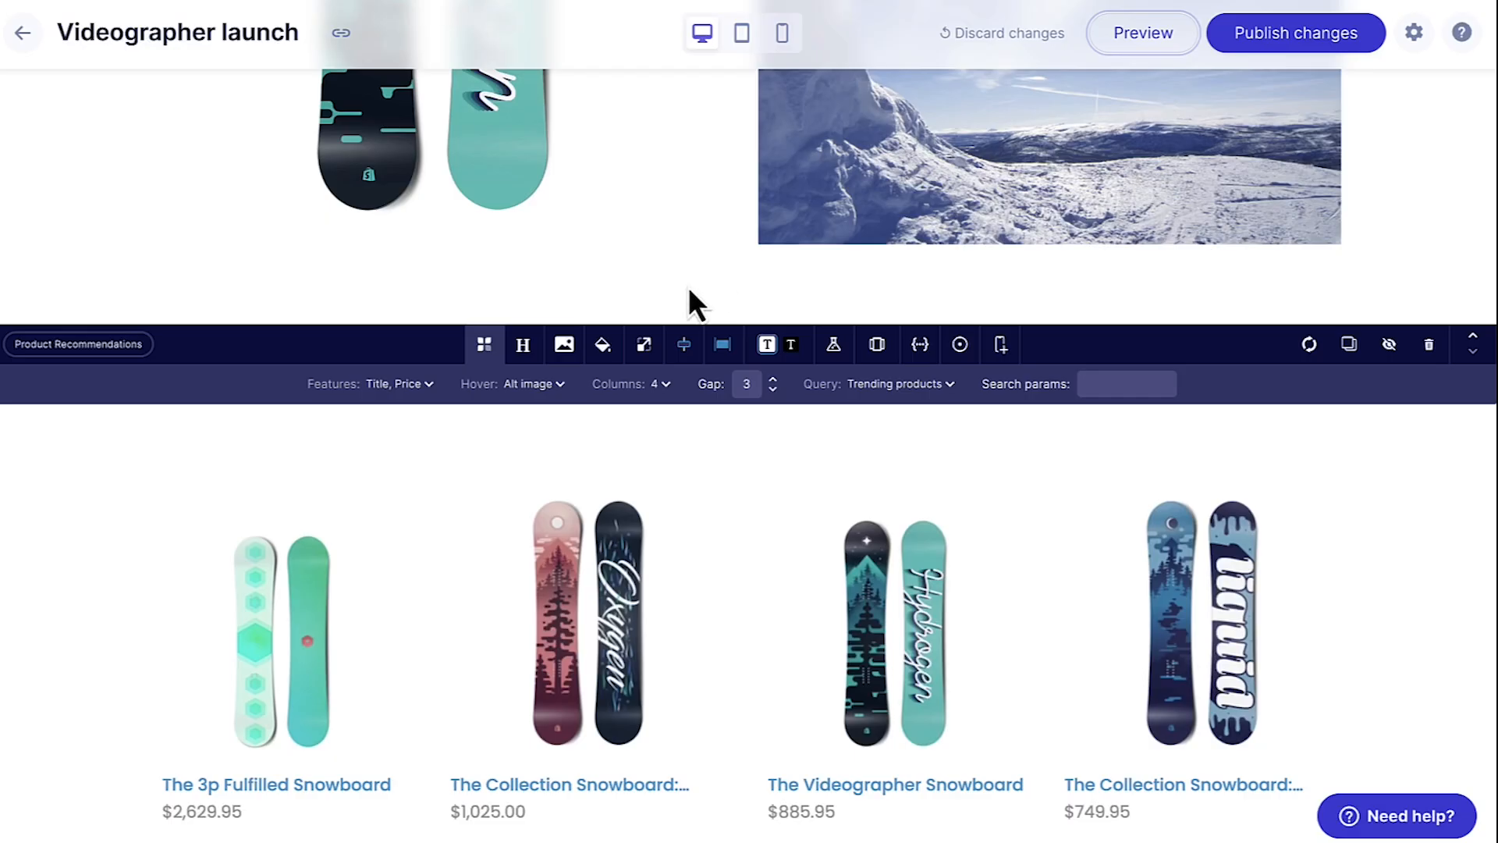
Add a header reading "You Might Also Like" to the Product Recommendations section of the Videographer launch page
{"action": "left_click", "coordinate": [520, 345]}
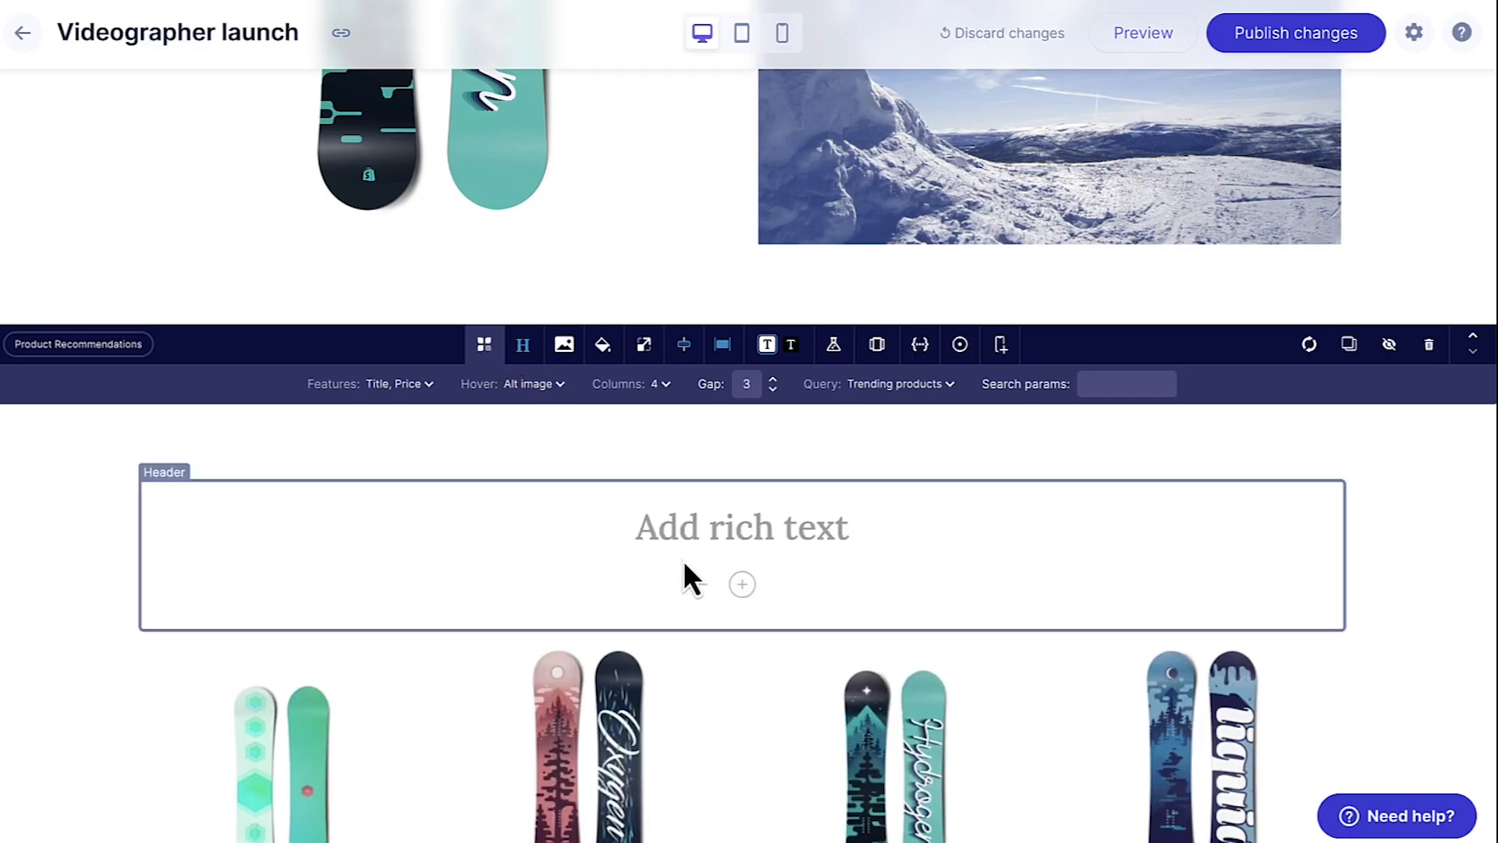
{"action": "left_click", "coordinate": [686, 525]}
{"action": "type", "text": "You "}
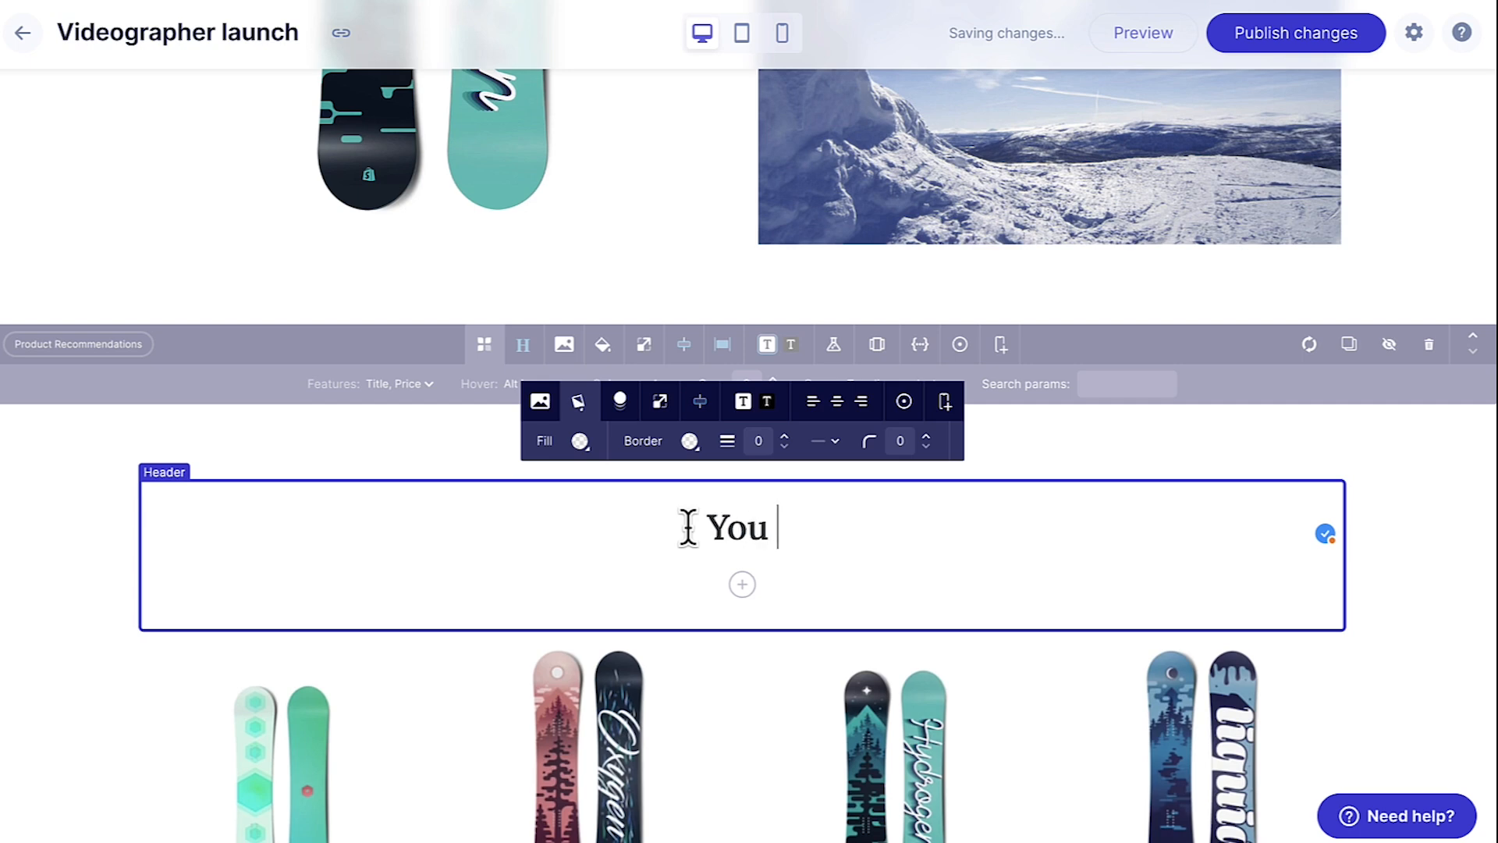
{"action": "type", "text": "Might Also Like"}
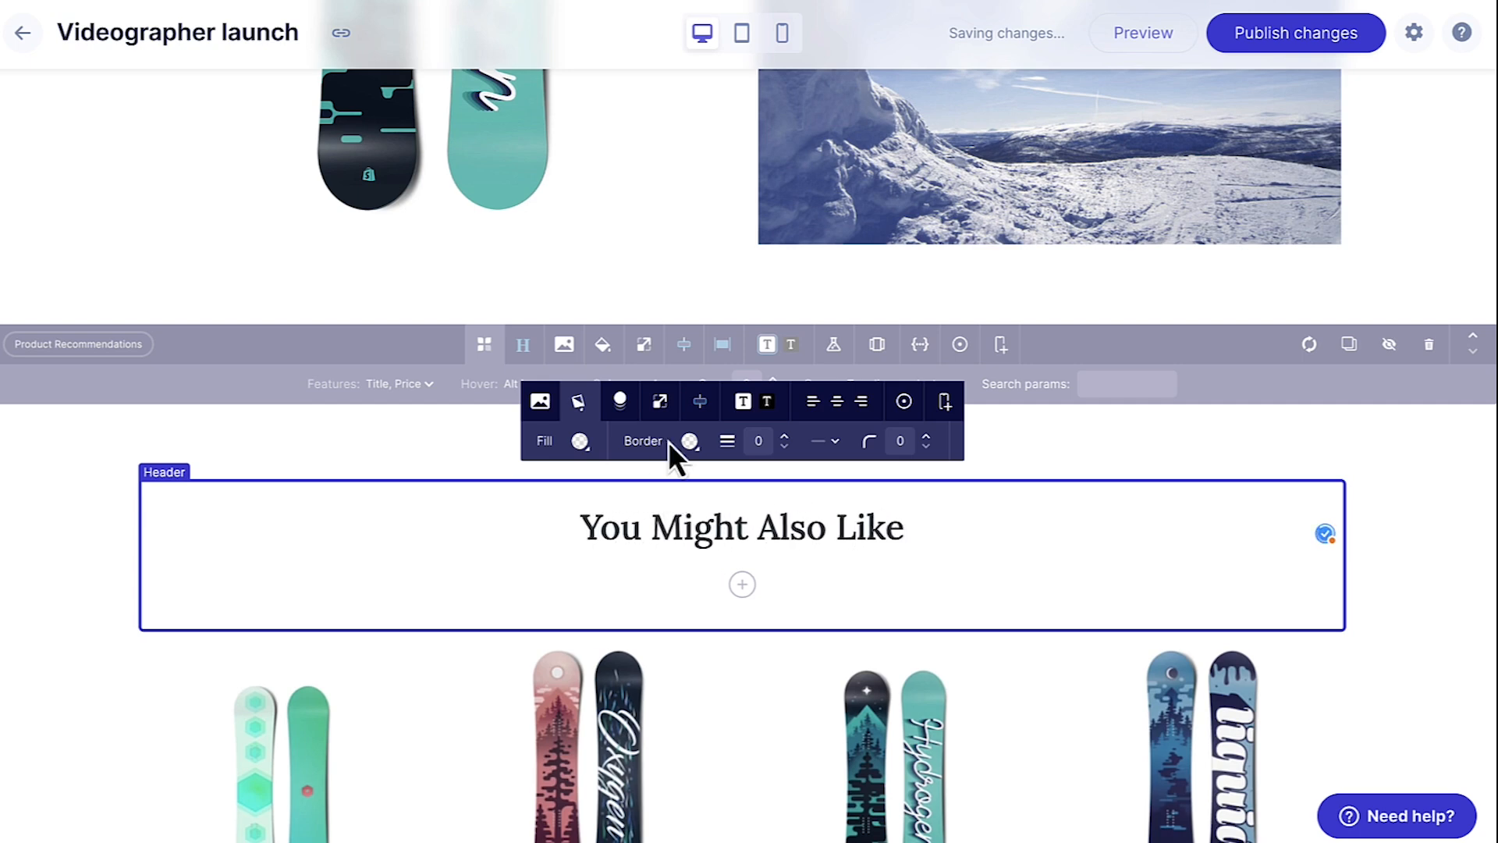
{"action": "scroll", "coordinate": [668, 442], "scroll_direction": "down", "scroll_amount": 3}
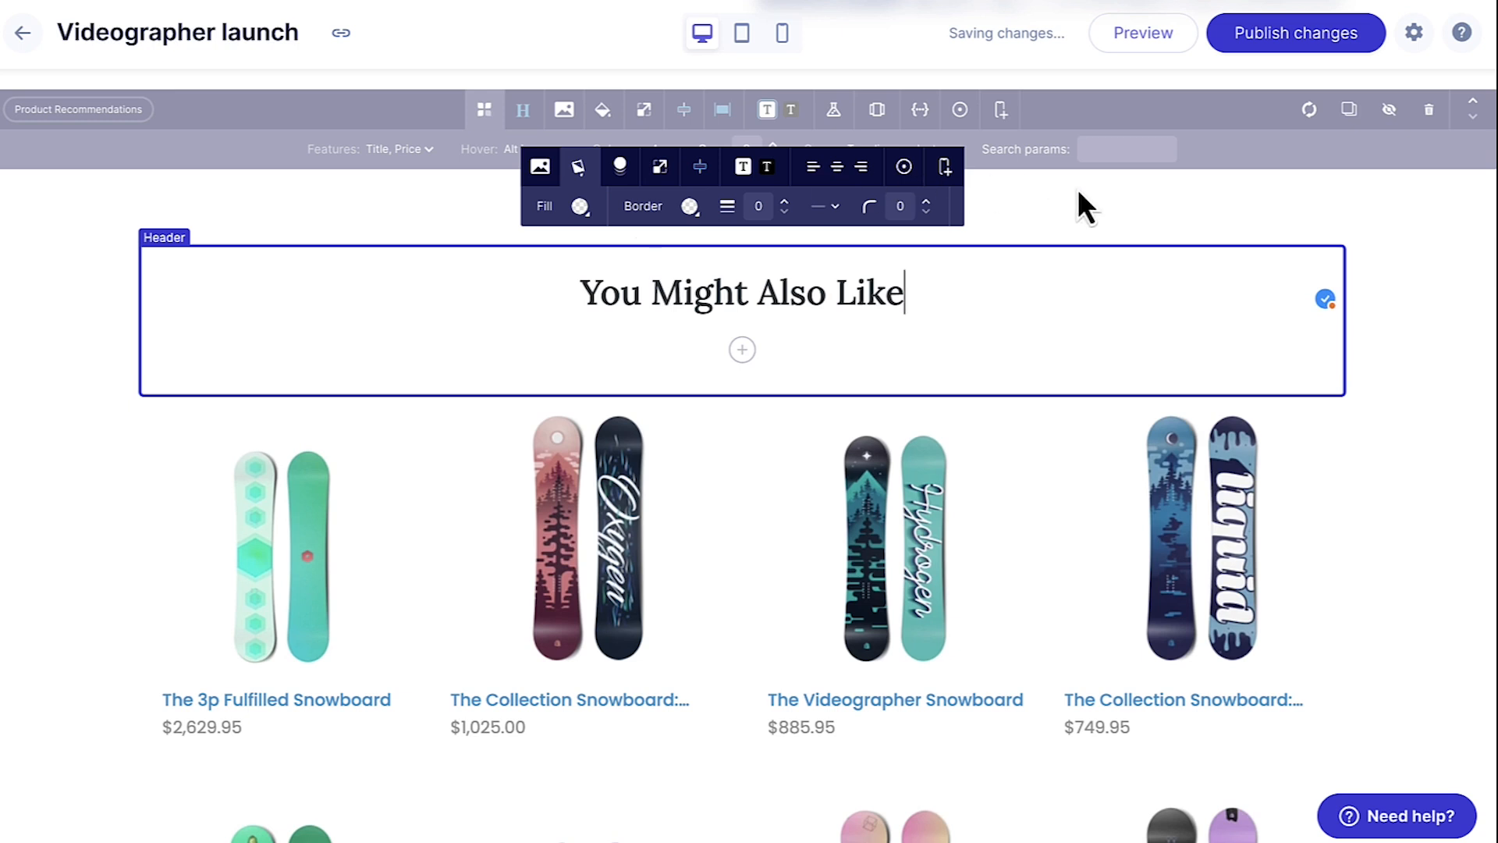
{"action": "left_click", "coordinate": [1381, 212]}
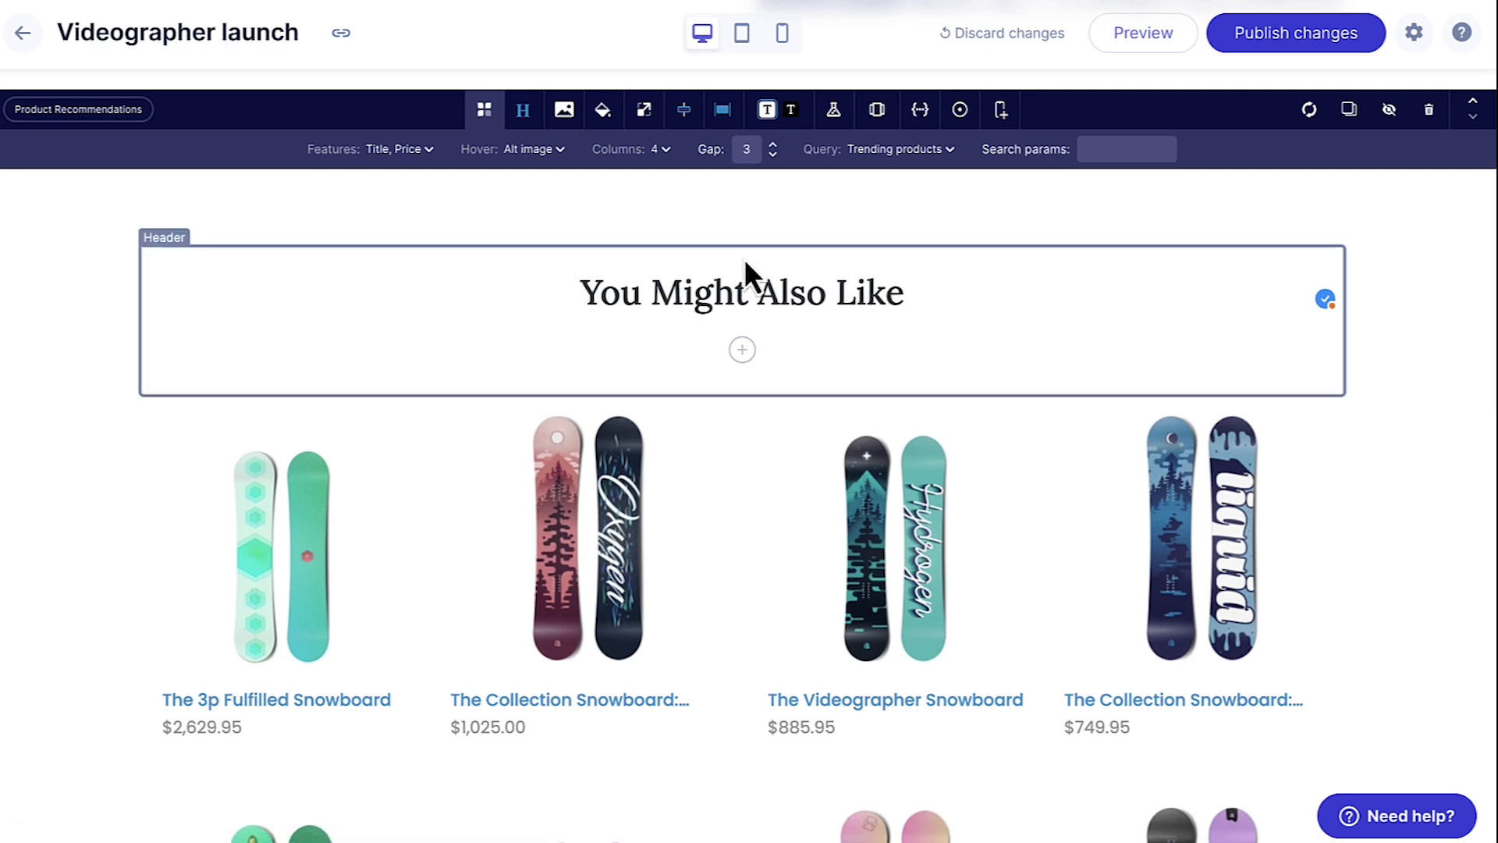
Set the recommendations query to Similar Products and paste the product ID as its query parameter
{"action": "left_click", "coordinate": [888, 150]}
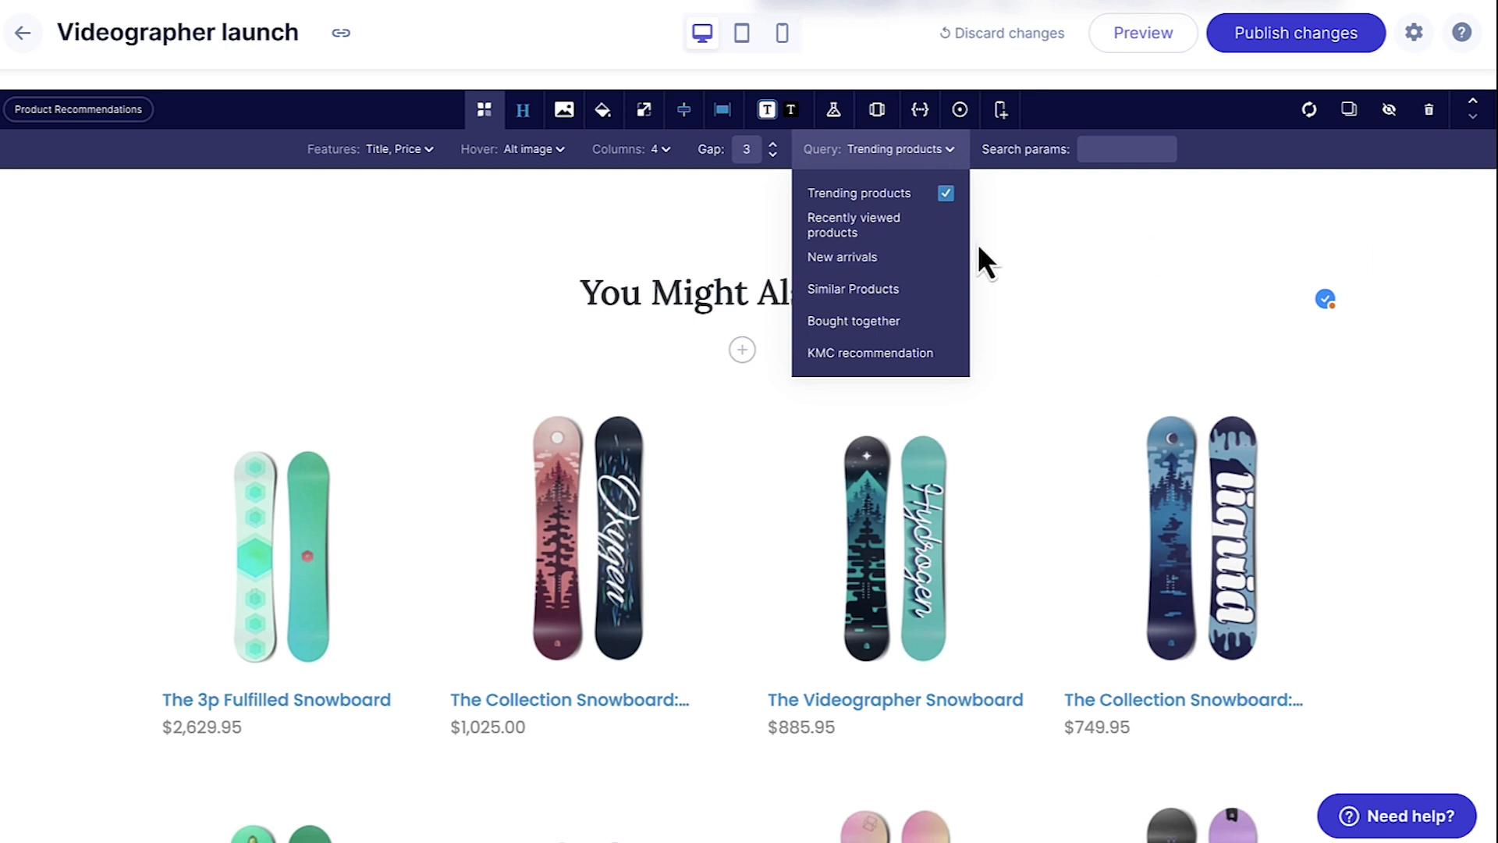
{"action": "left_click", "coordinate": [845, 290]}
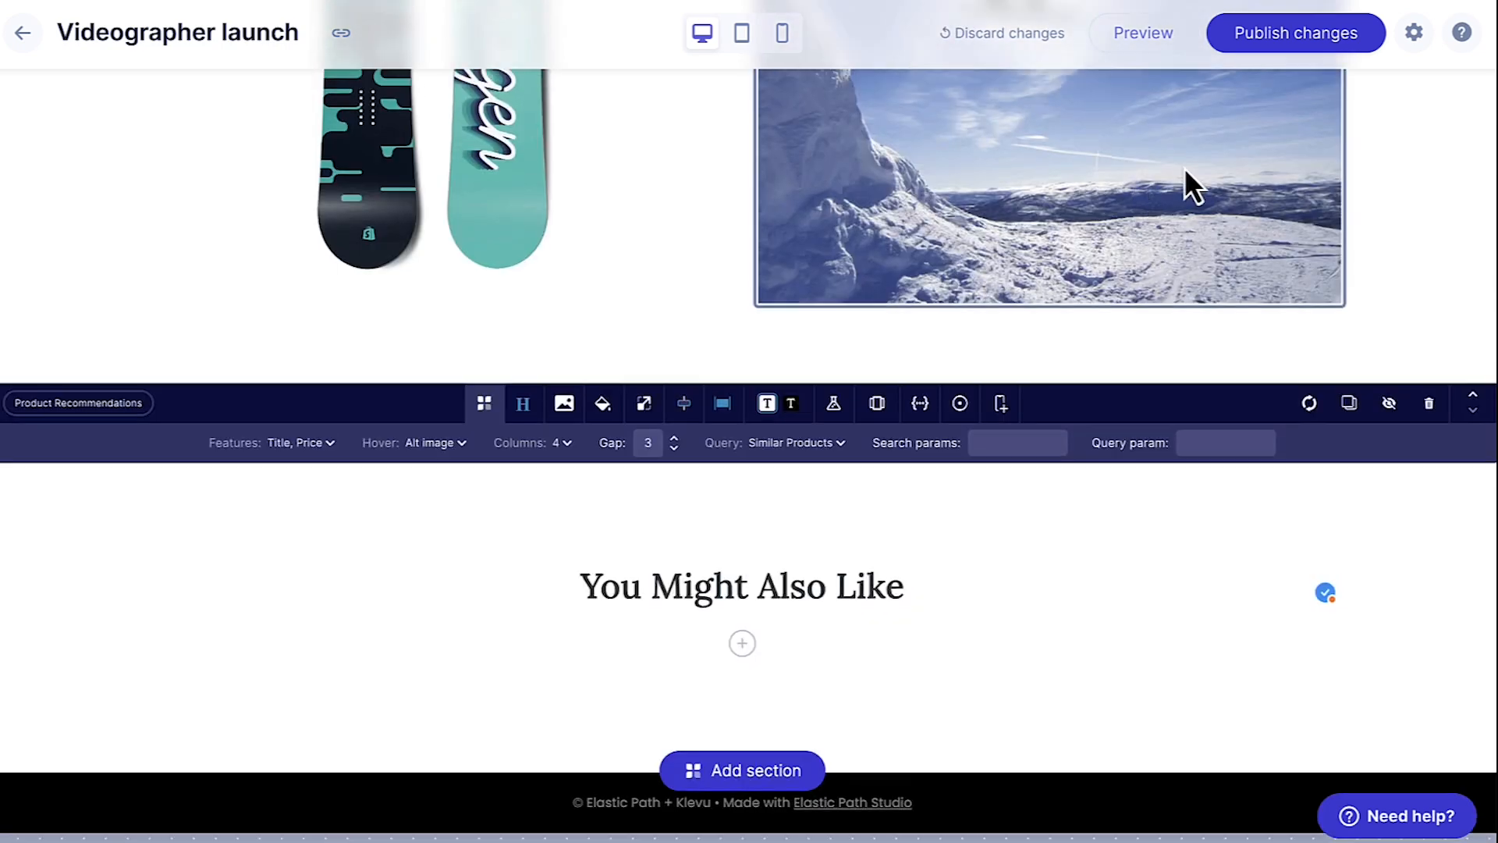
{"action": "left_click", "coordinate": [1199, 443]}
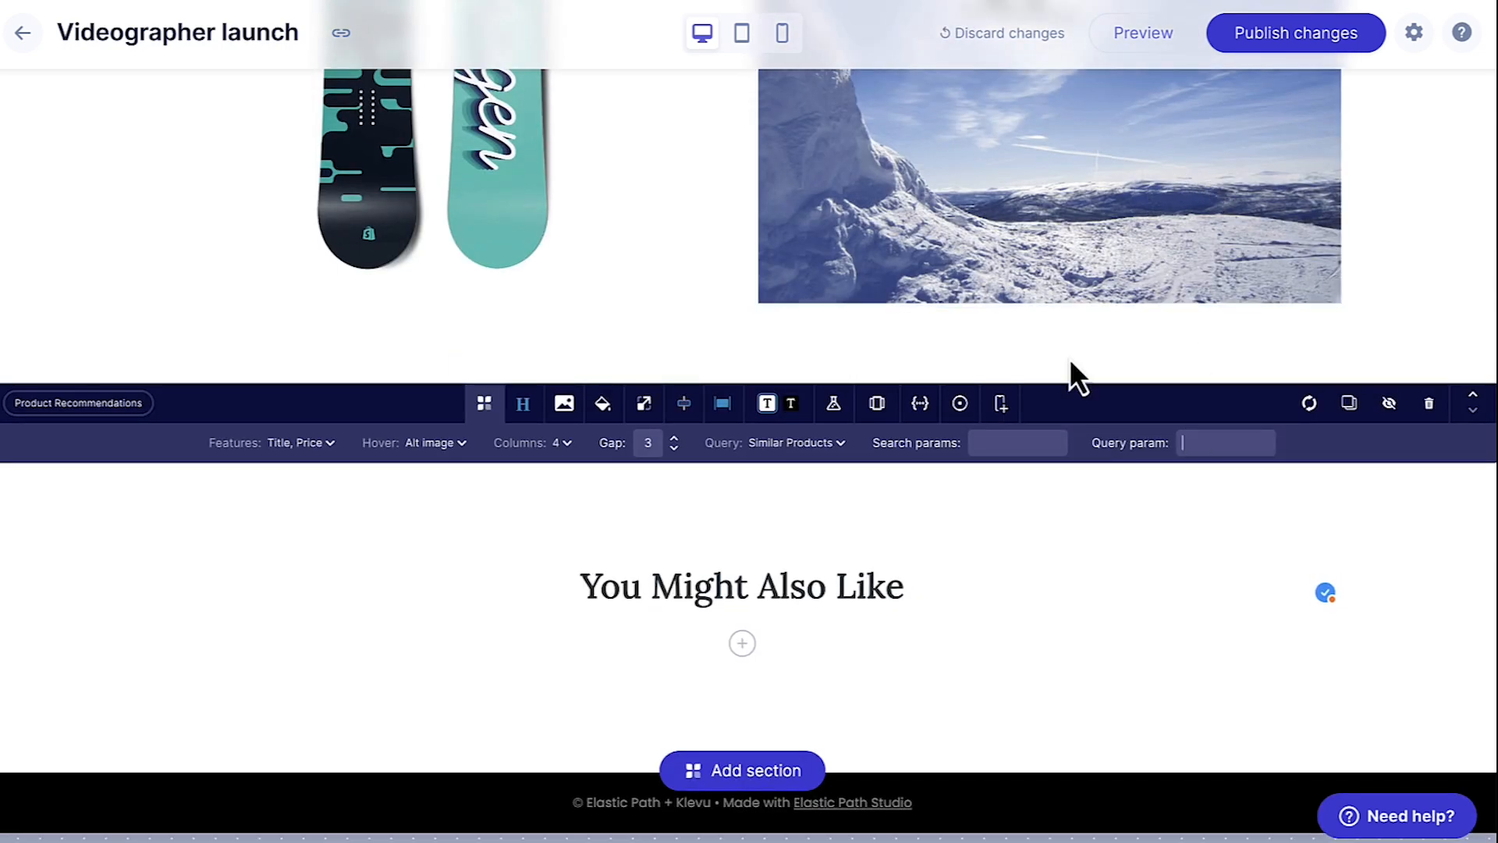
{"action": "key", "text": "ctrl+v"}
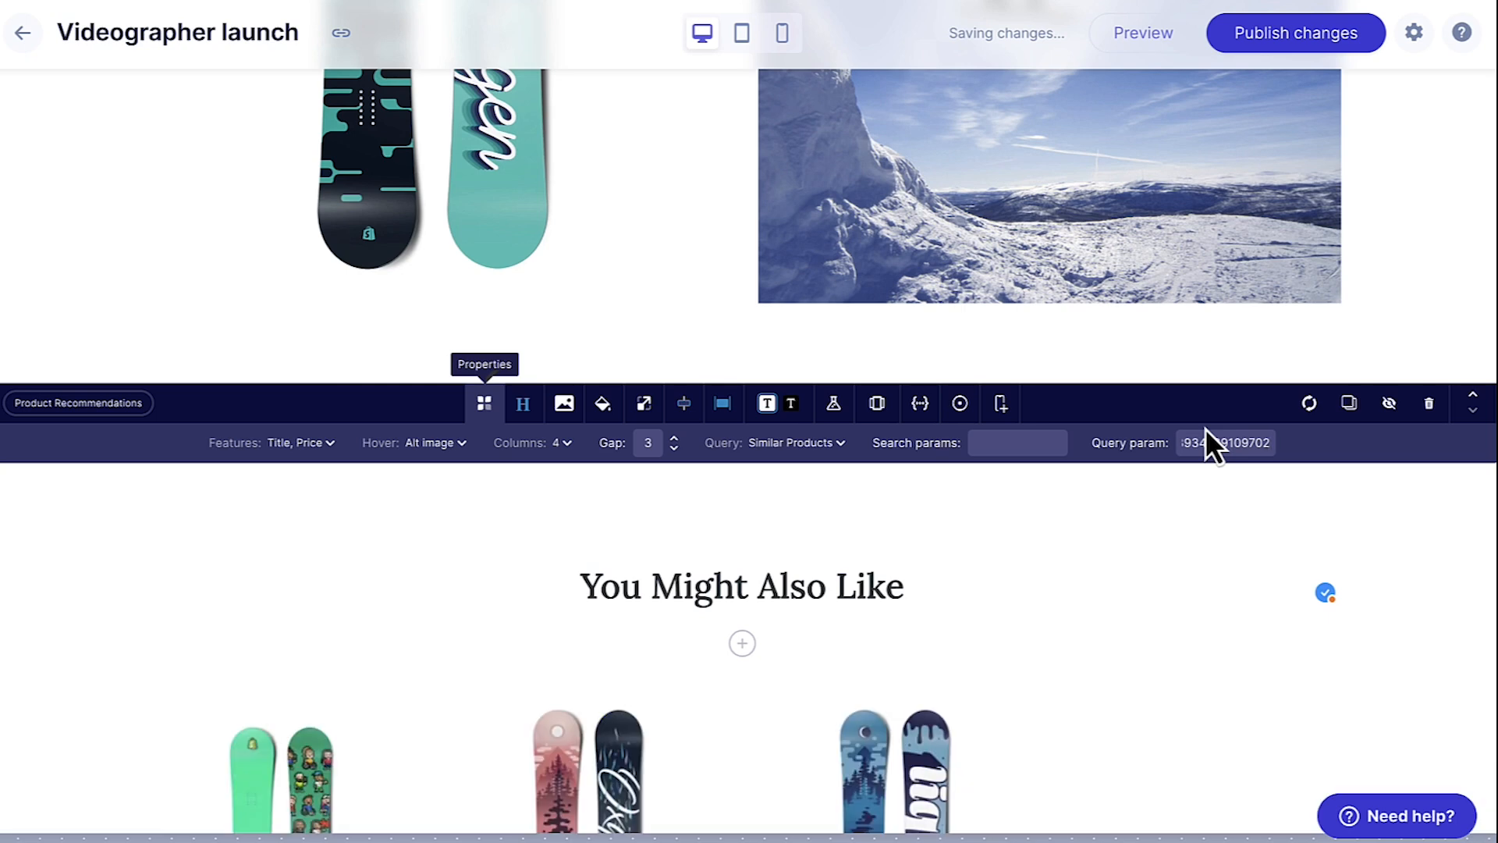
{"action": "scroll", "coordinate": [1117, 541], "scroll_direction": "down", "scroll_amount": 4}
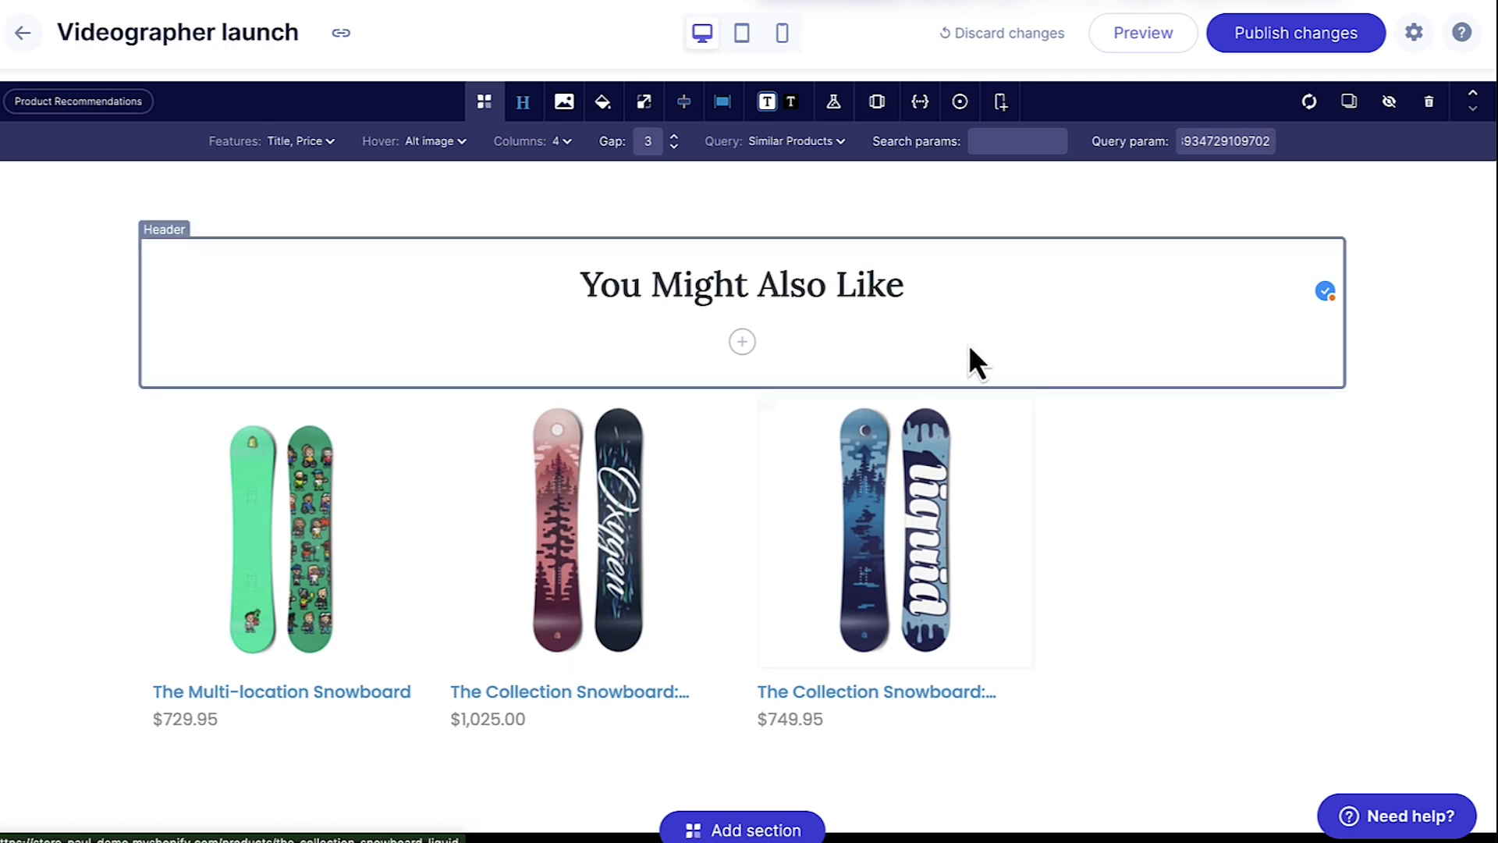
Change the Product Recommendations query to KMC recommendation
{"action": "left_click", "coordinate": [833, 147]}
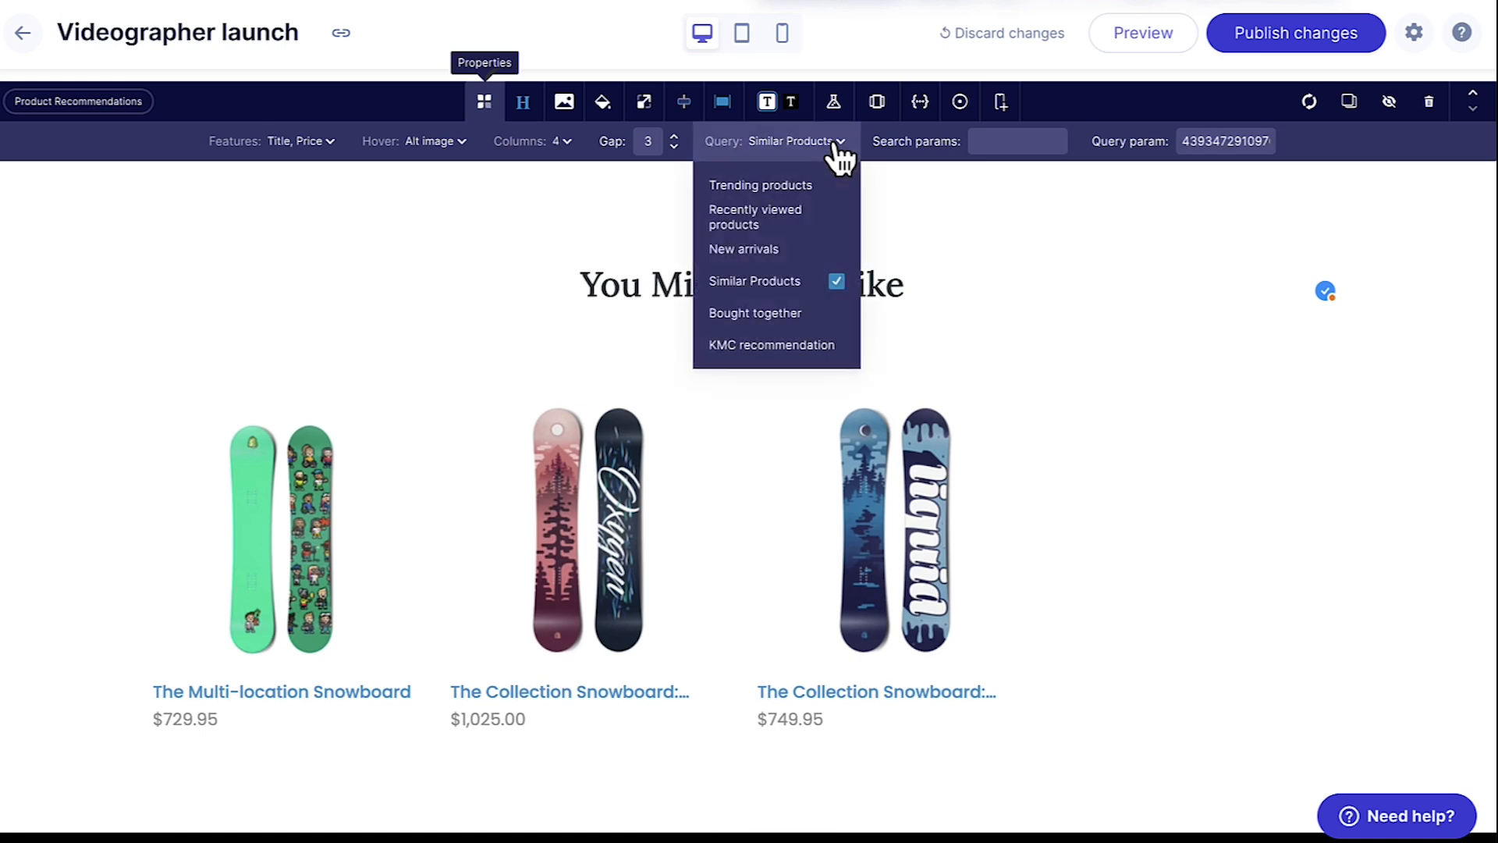
{"action": "left_click", "coordinate": [752, 345]}
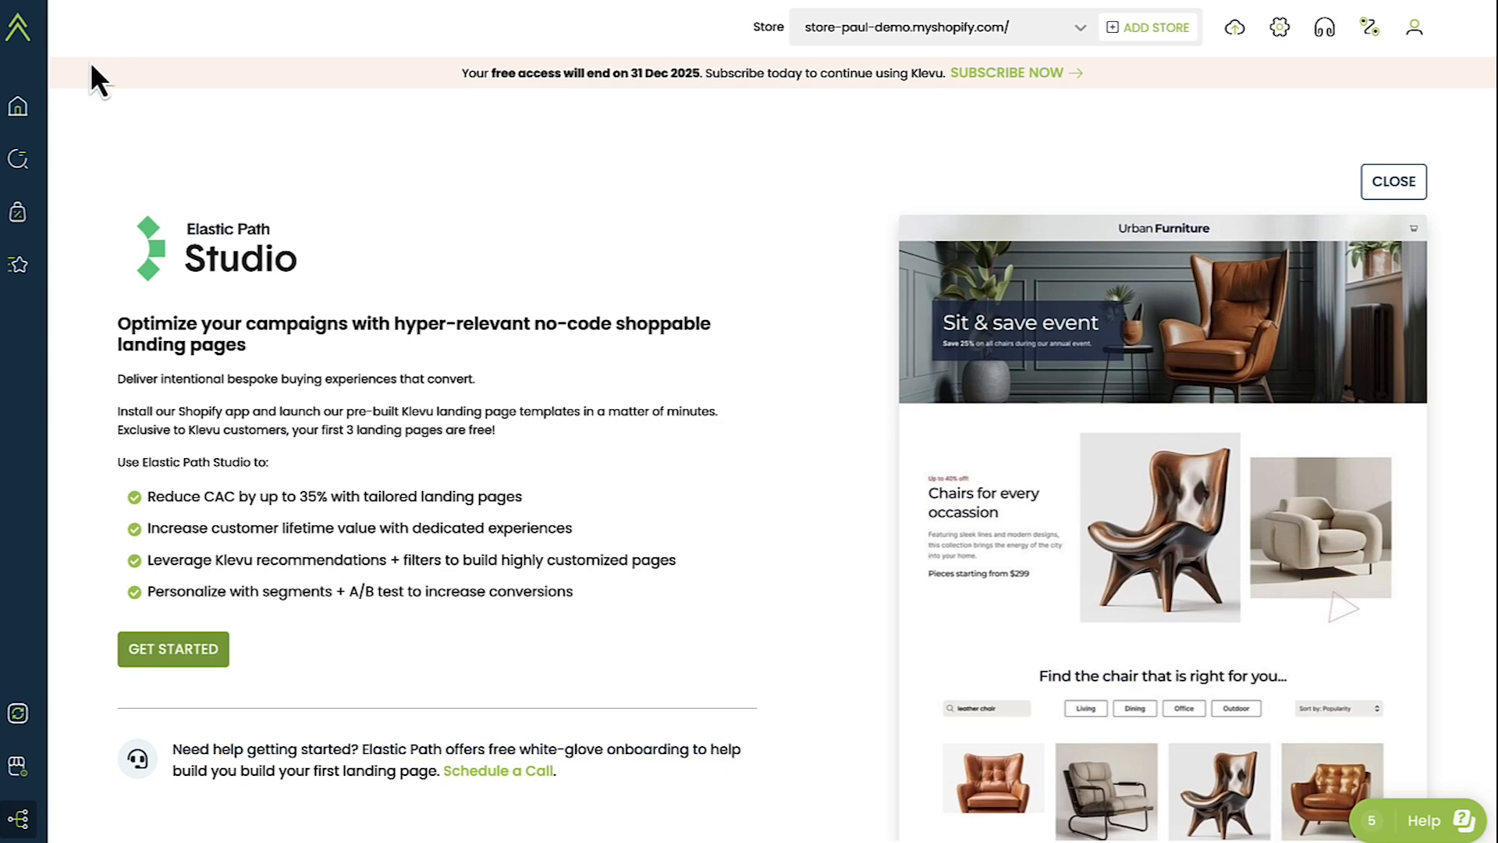
Create a new Smart Recommendation in Klevu with page type Home Page and spot name "recommender"
{"action": "mouse_move", "coordinate": [8, 238]}
{"action": "mouse_move", "coordinate": [10, 266]}
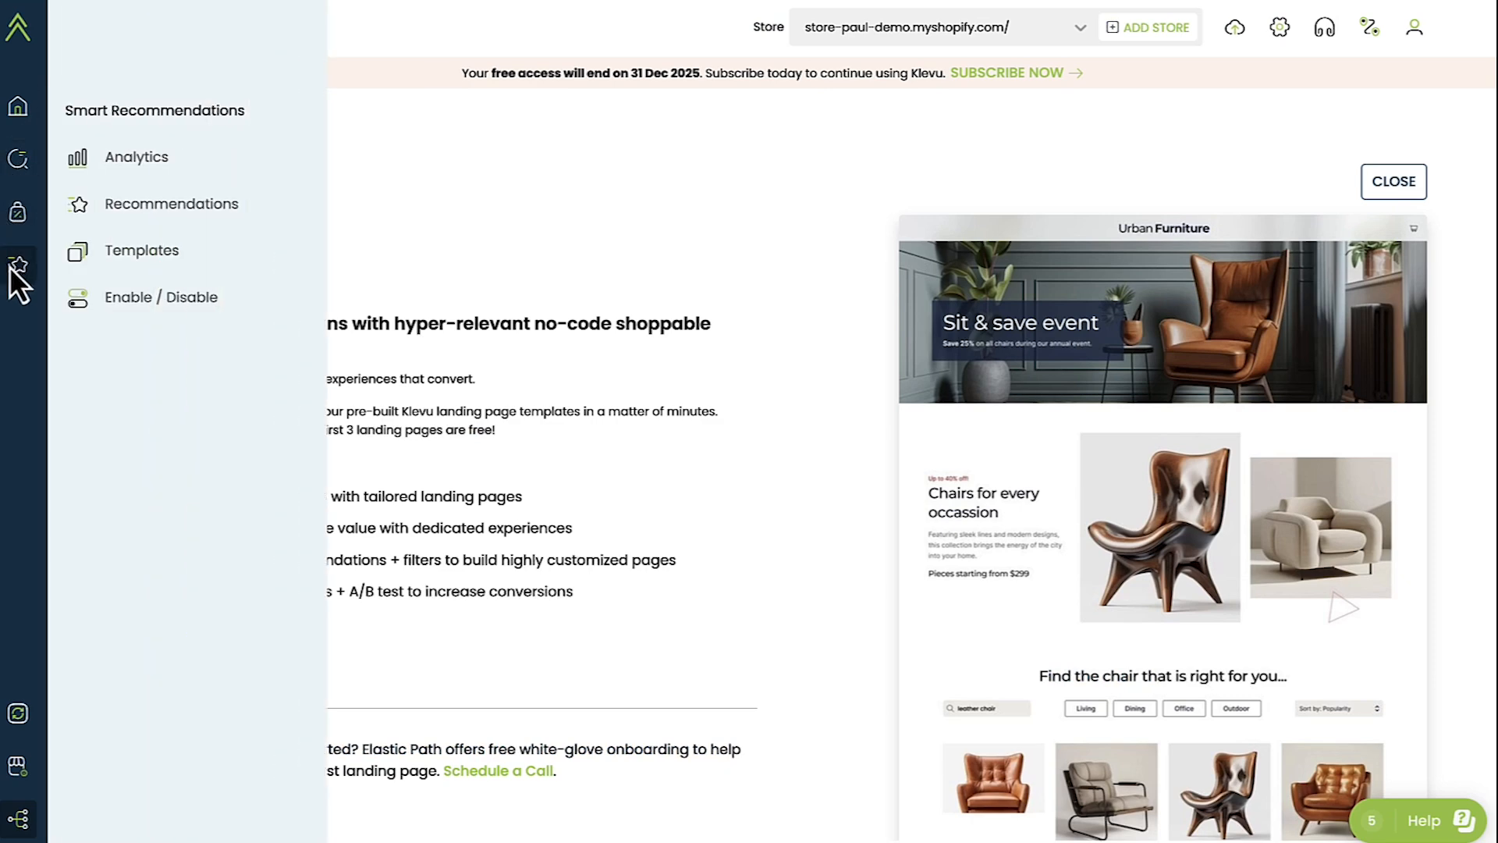
{"action": "left_click", "coordinate": [125, 206]}
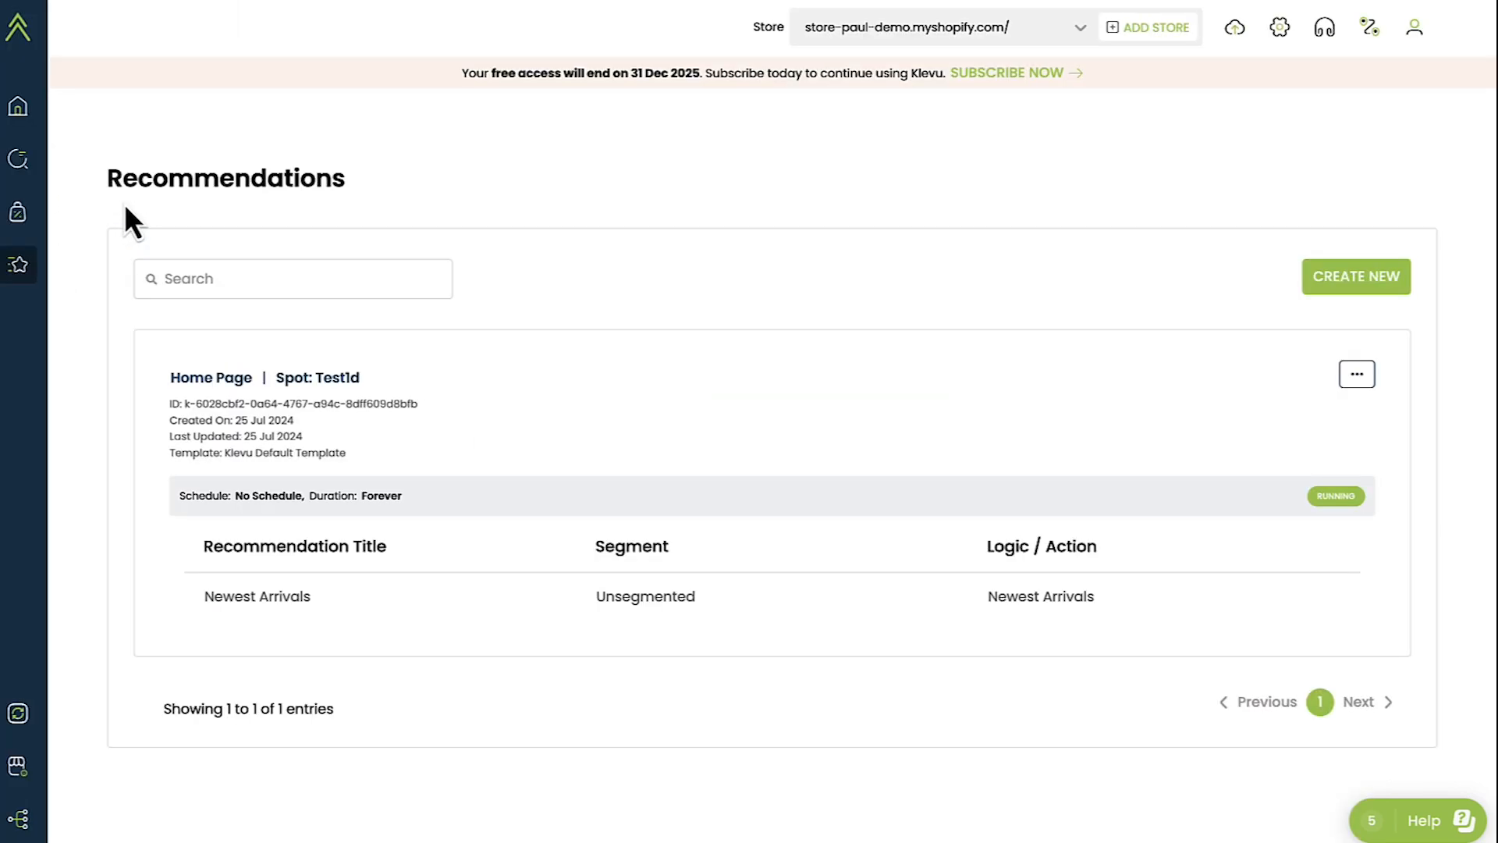
{"action": "left_click", "coordinate": [1310, 285]}
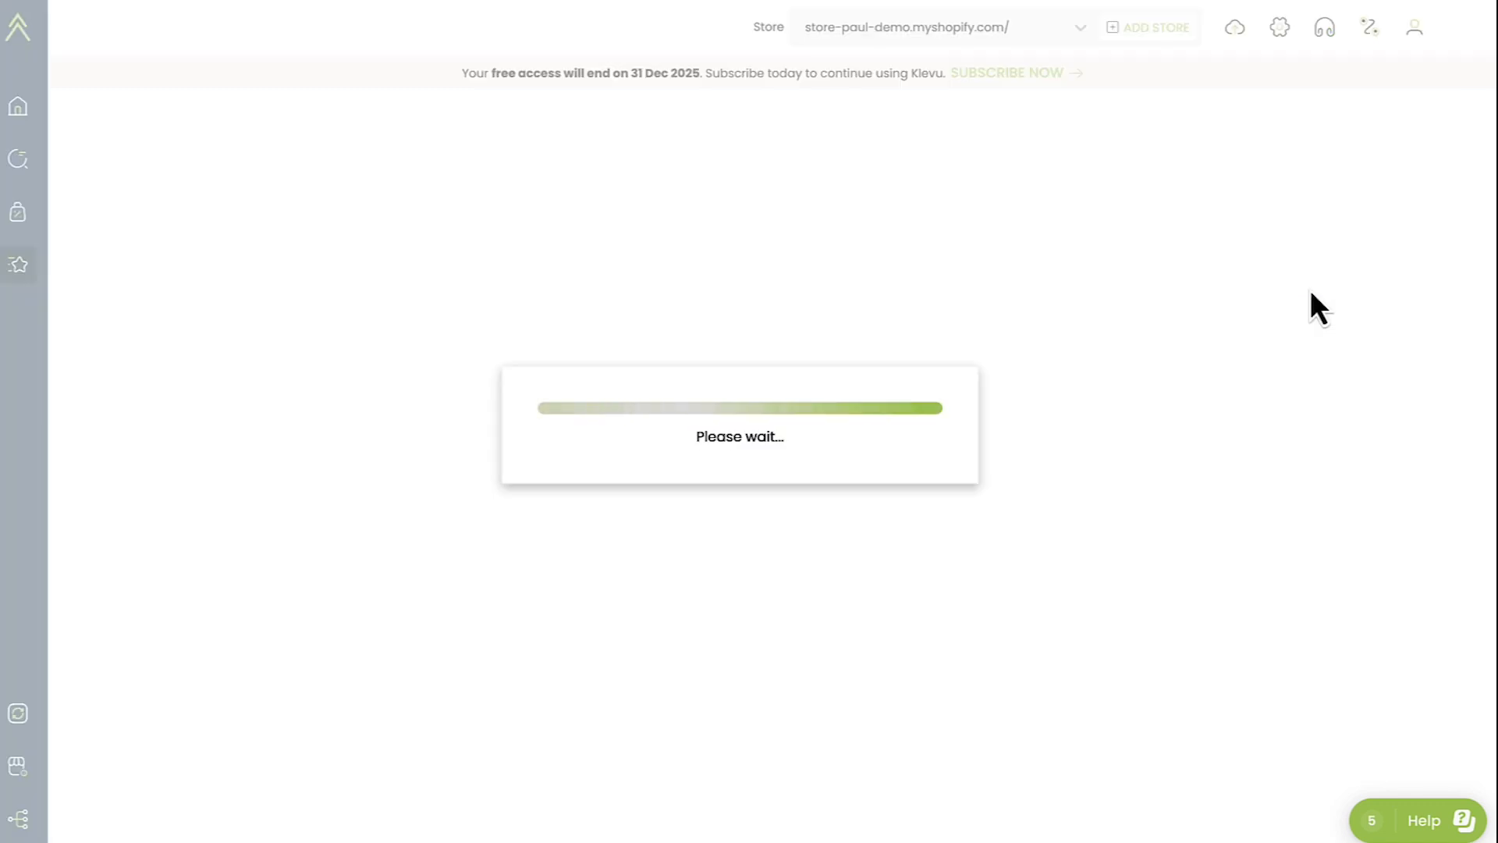
{"action": "left_click", "coordinate": [692, 403]}
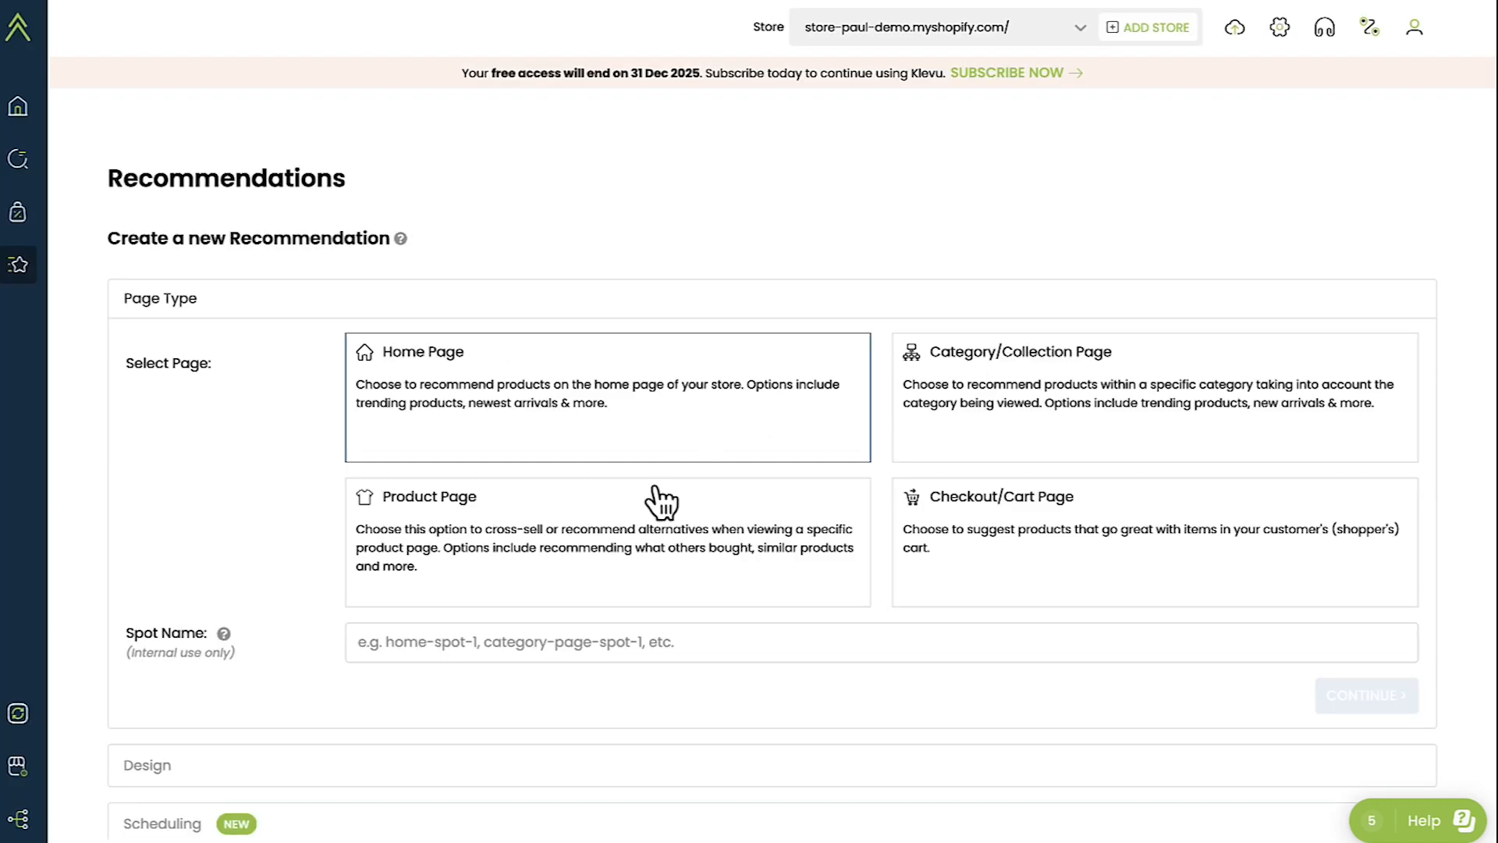
{"action": "left_click", "coordinate": [593, 652]}
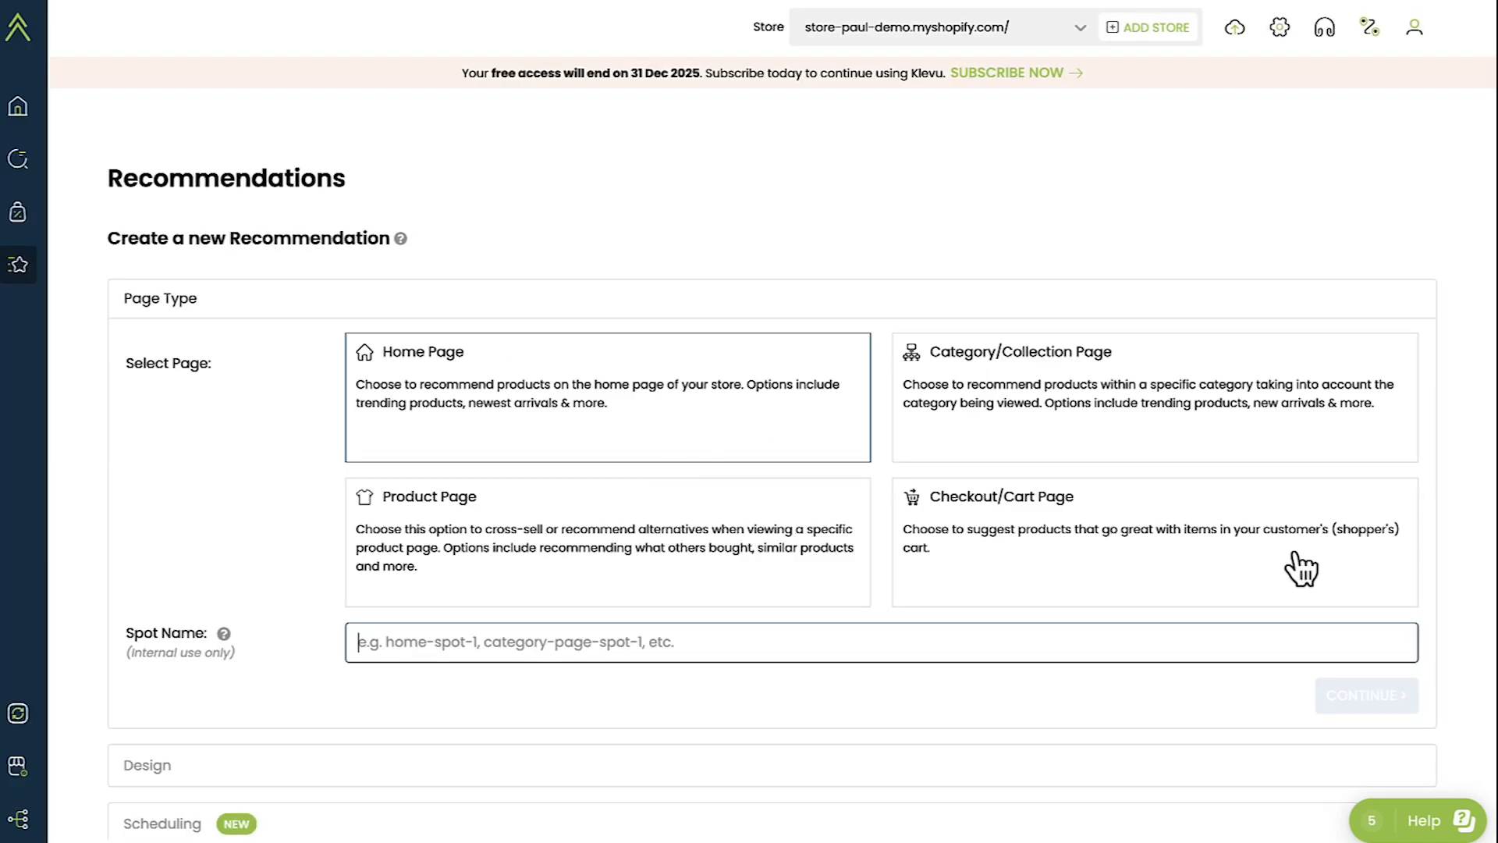
{"action": "type", "text": "recommender"}
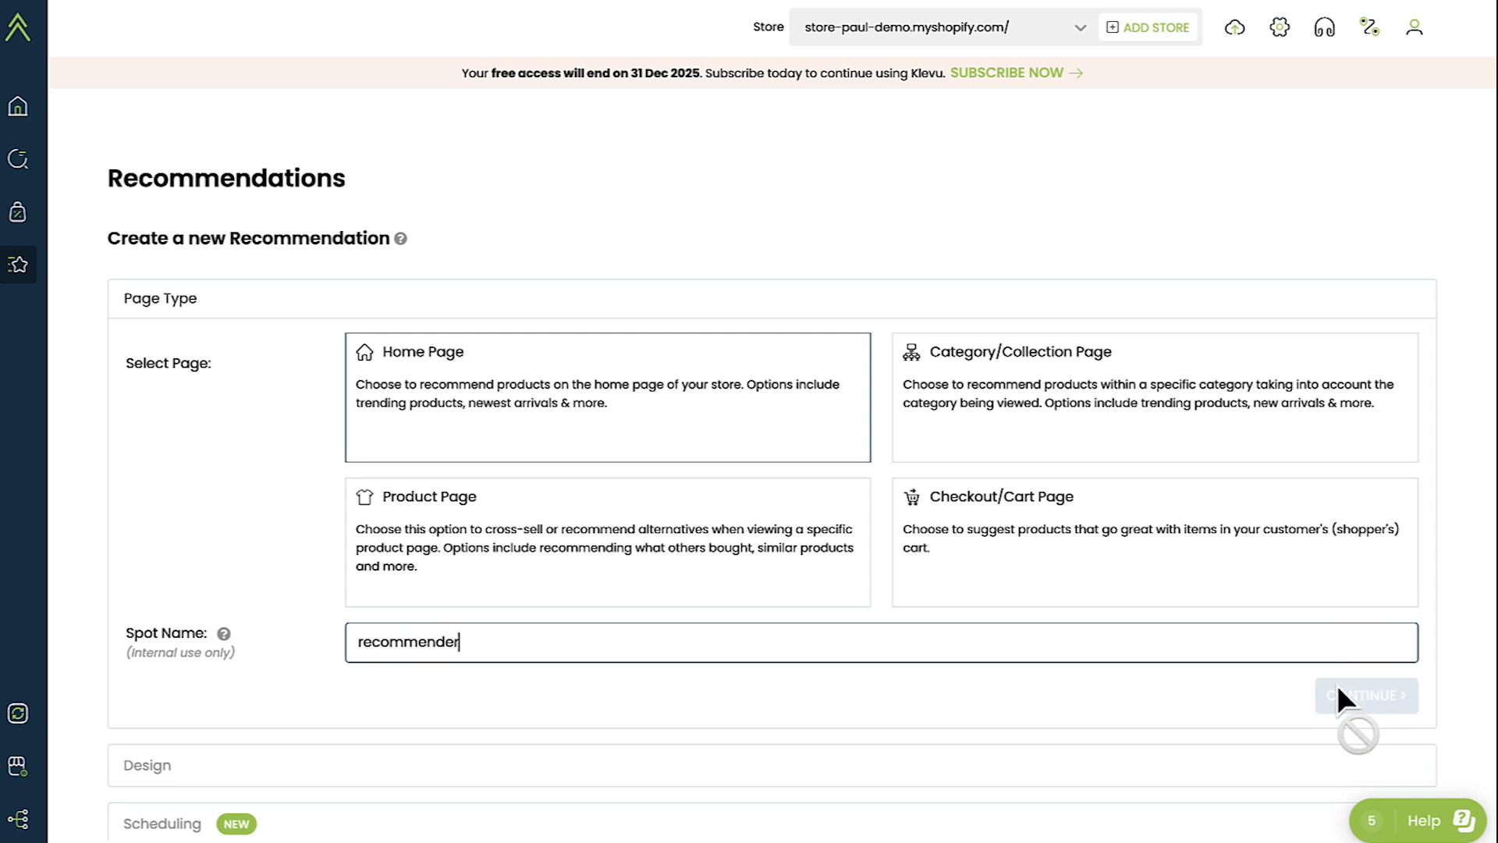
{"action": "scroll", "coordinate": [1336, 693], "scroll_direction": "down", "scroll_amount": 4}
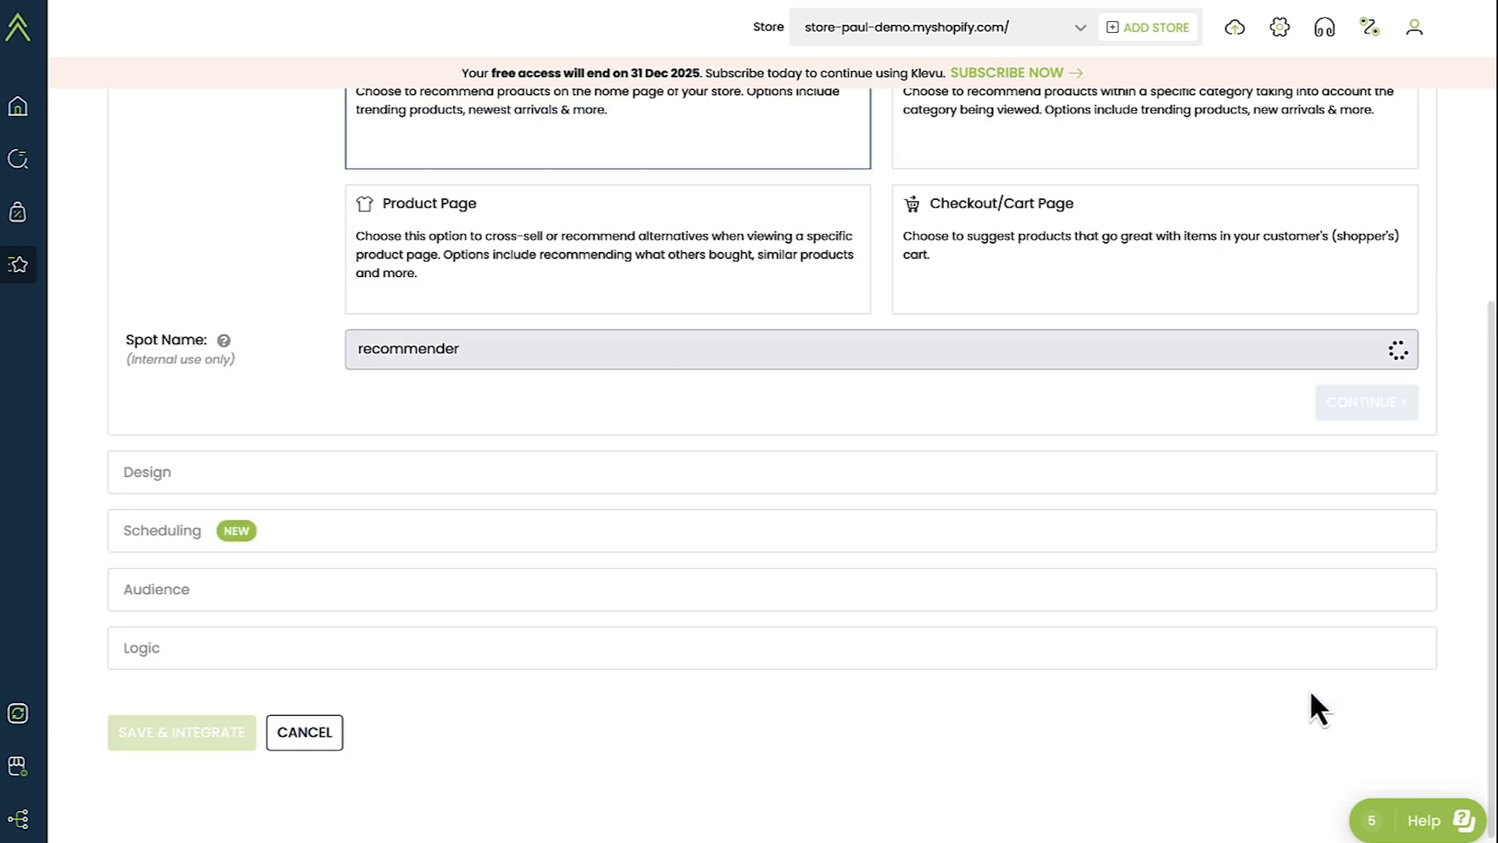
{"action": "left_click", "coordinate": [1339, 400]}
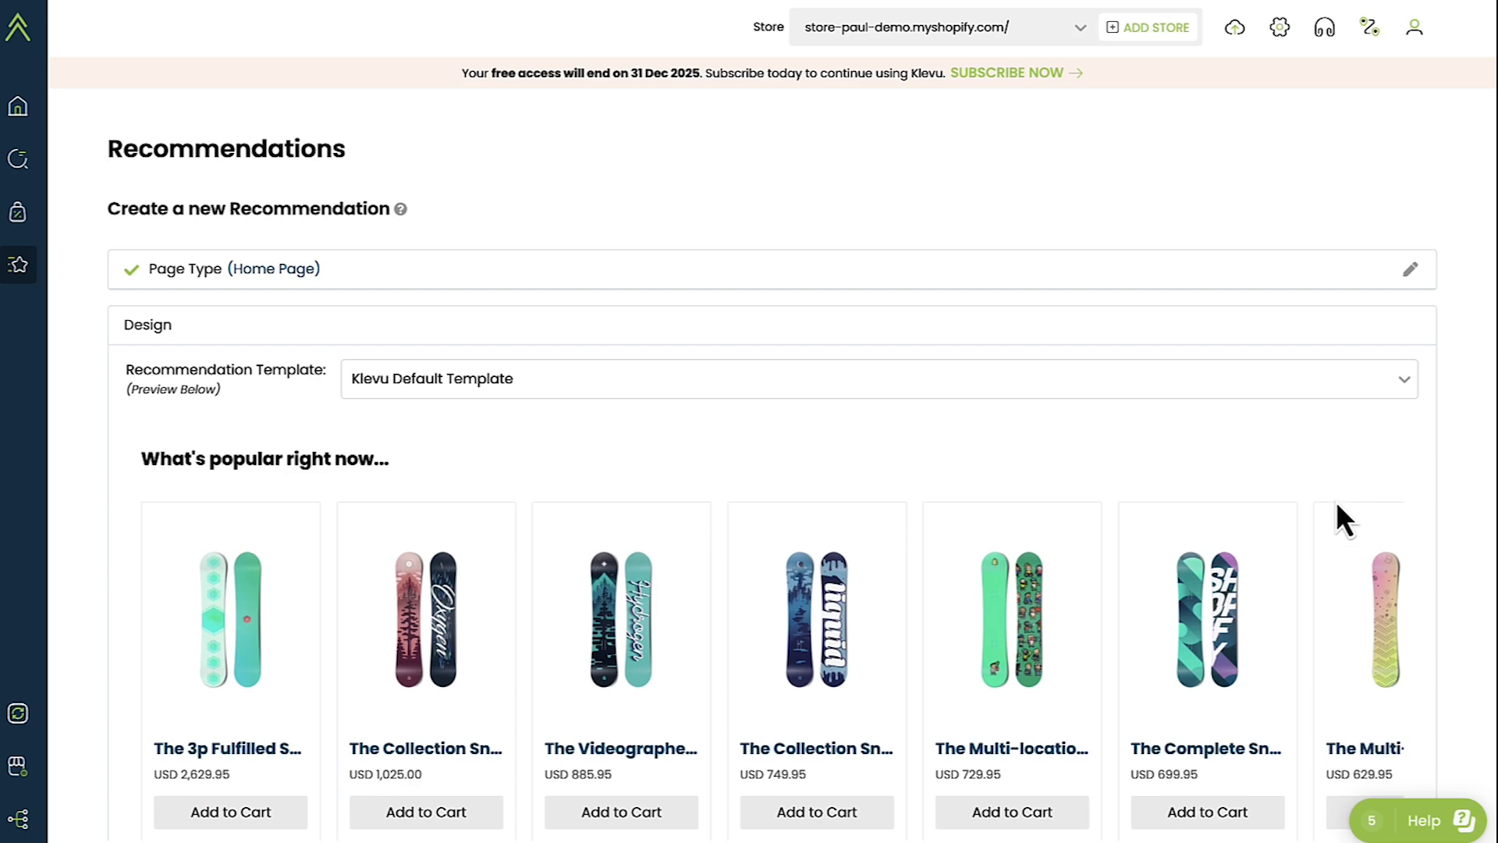
Accept the Klevu Default Template, leave scheduling off and keep Everyone as the recommendation's audience
{"action": "scroll", "coordinate": [1337, 515], "scroll_direction": "down", "scroll_amount": 3}
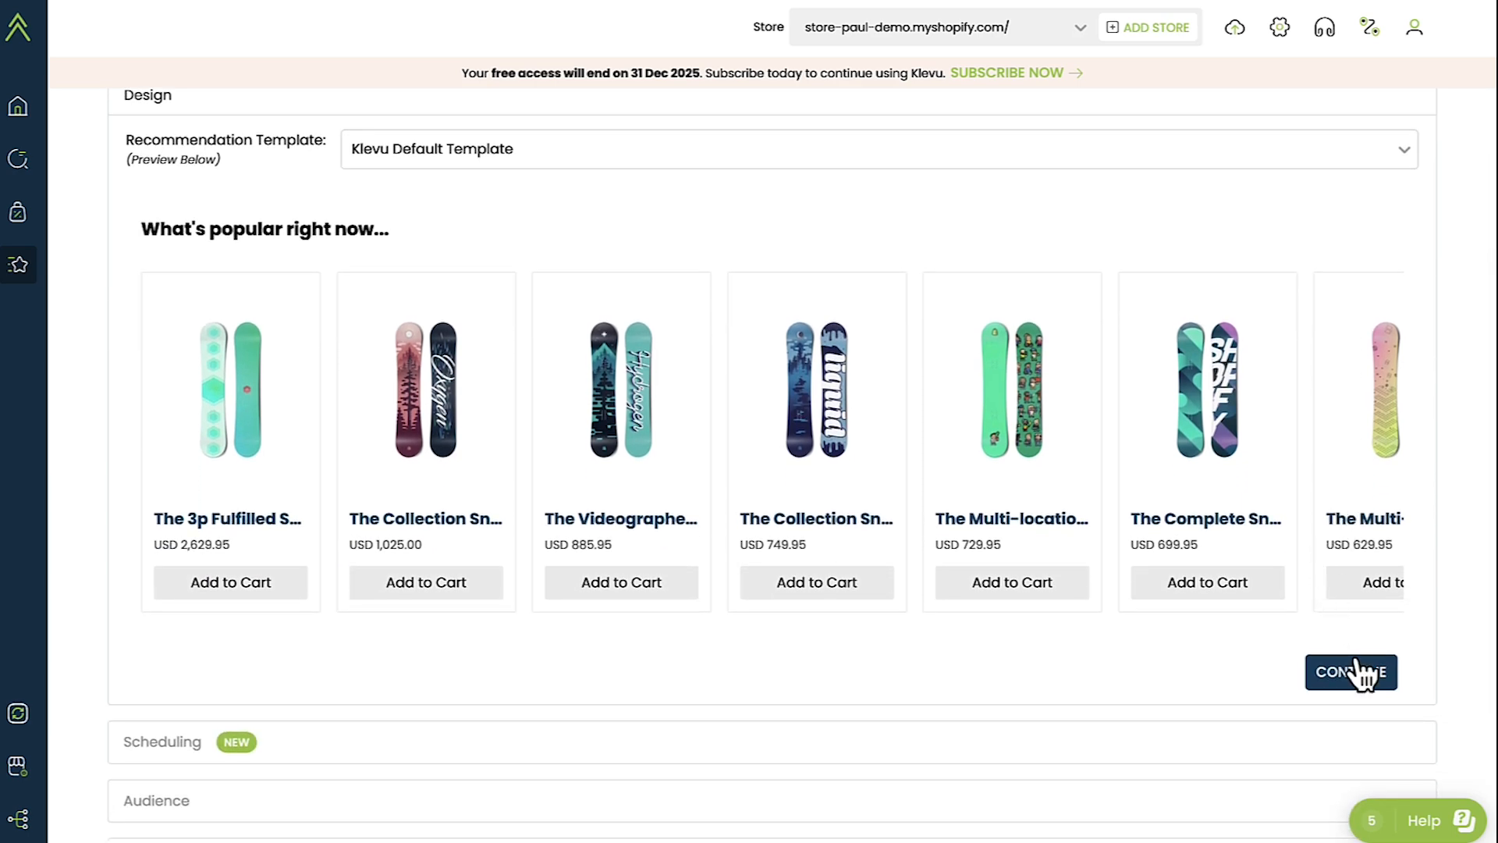
{"action": "left_click", "coordinate": [1353, 673]}
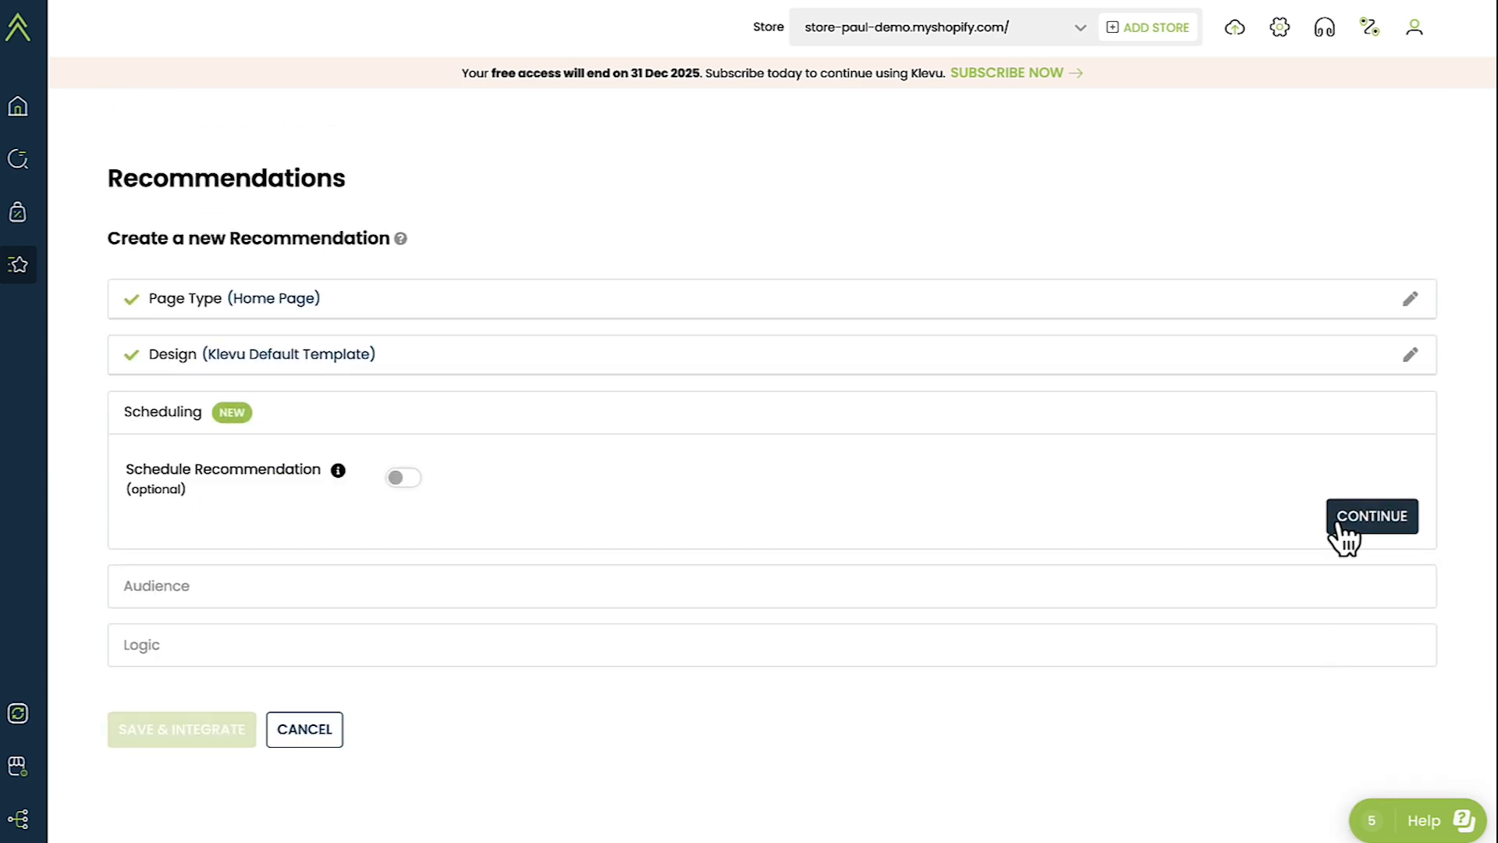
{"action": "left_click", "coordinate": [1339, 525]}
{"action": "scroll", "coordinate": [1339, 528], "scroll_direction": "down", "scroll_amount": 2}
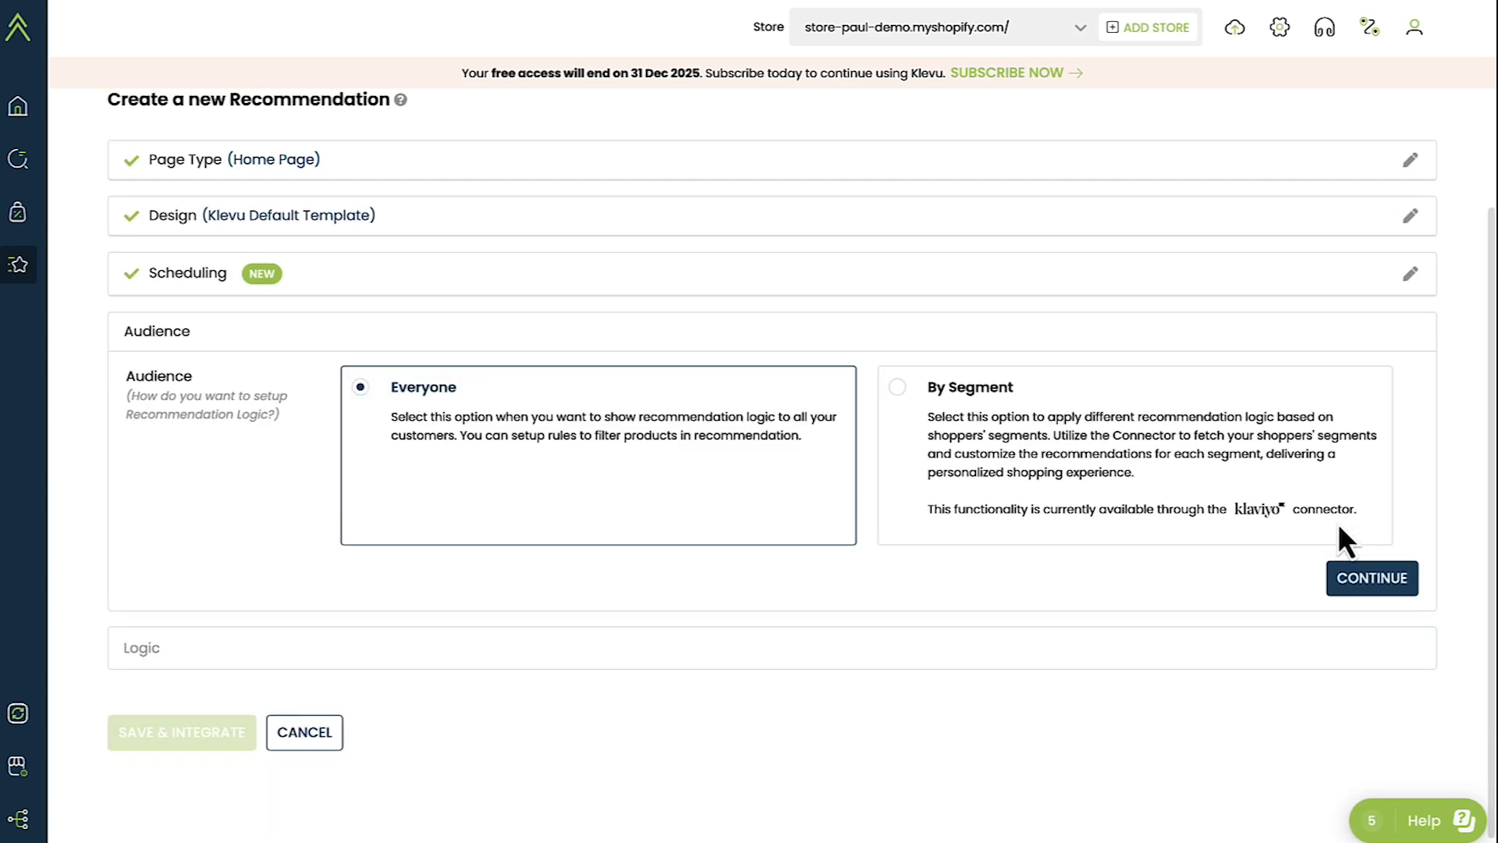
{"action": "left_click", "coordinate": [1373, 597]}
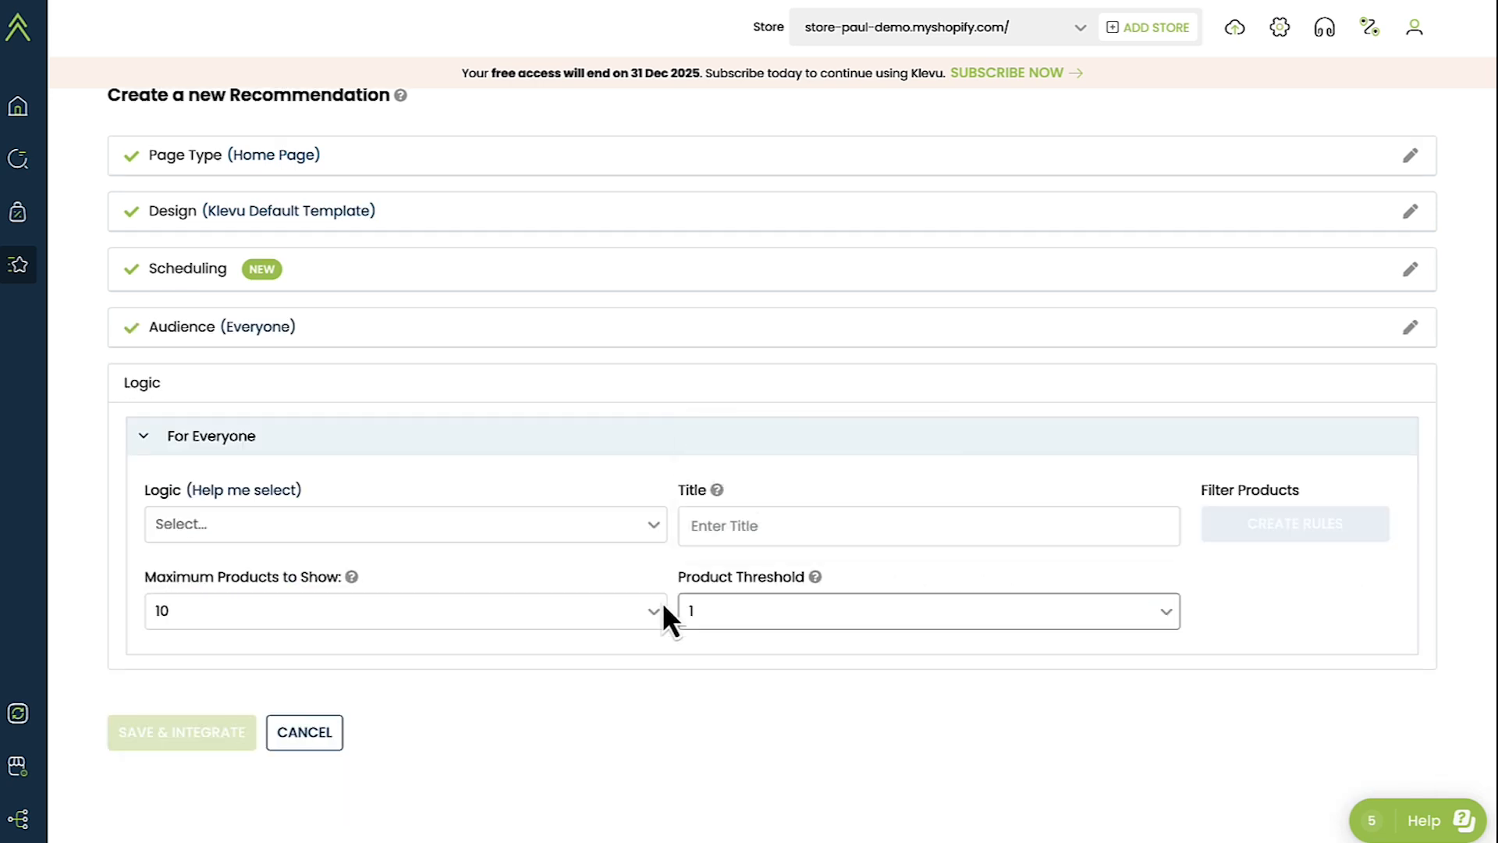
Set the recommendation's logic to Custom Logic with a maximum of 4 products and the title "Videographer launch"
{"action": "left_click", "coordinate": [597, 612]}
{"action": "left_click", "coordinate": [440, 653]}
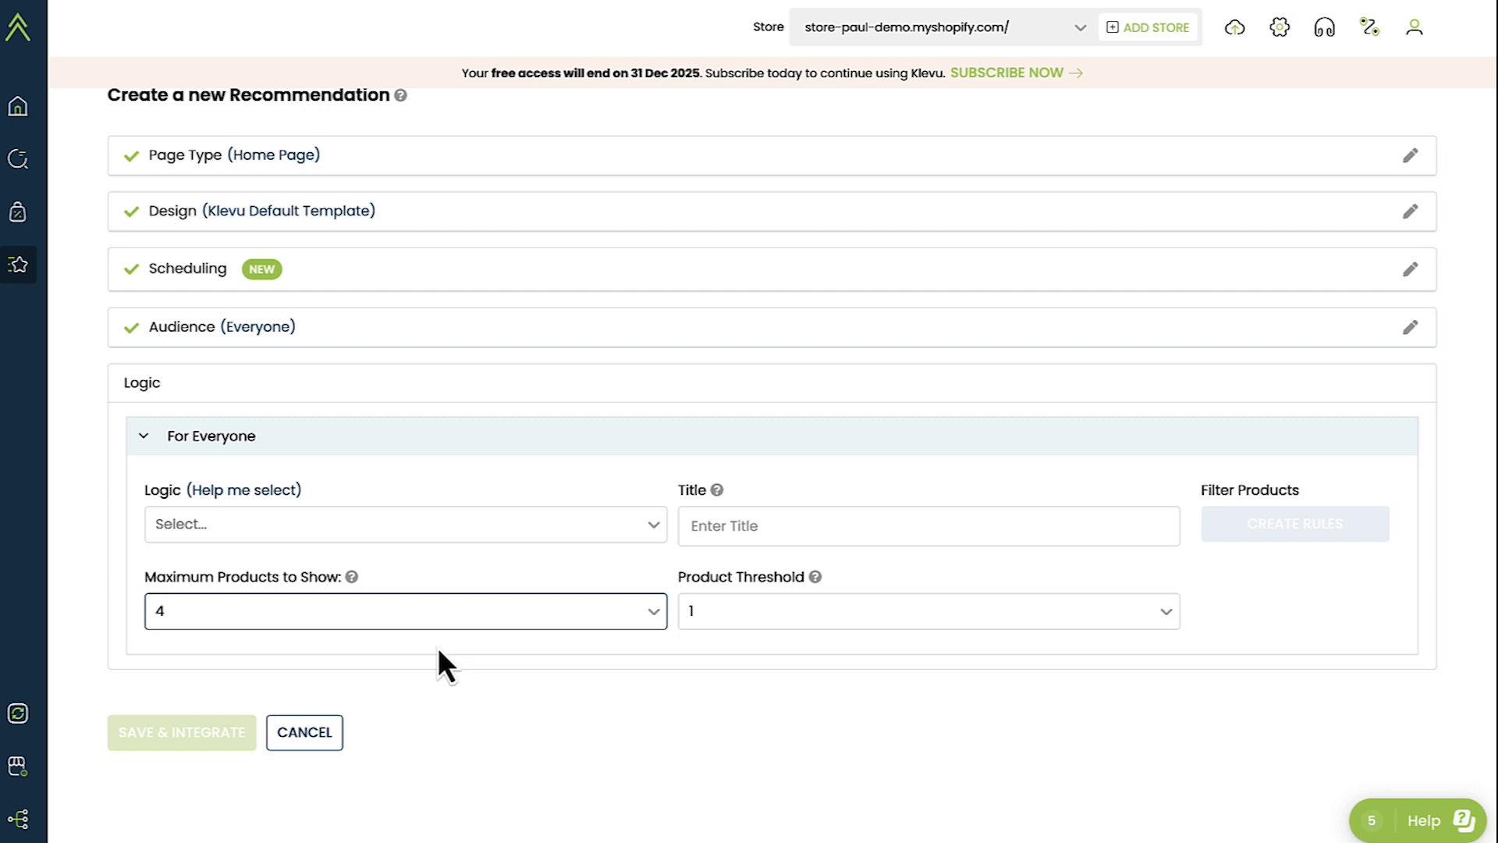
{"action": "left_click", "coordinate": [467, 522]}
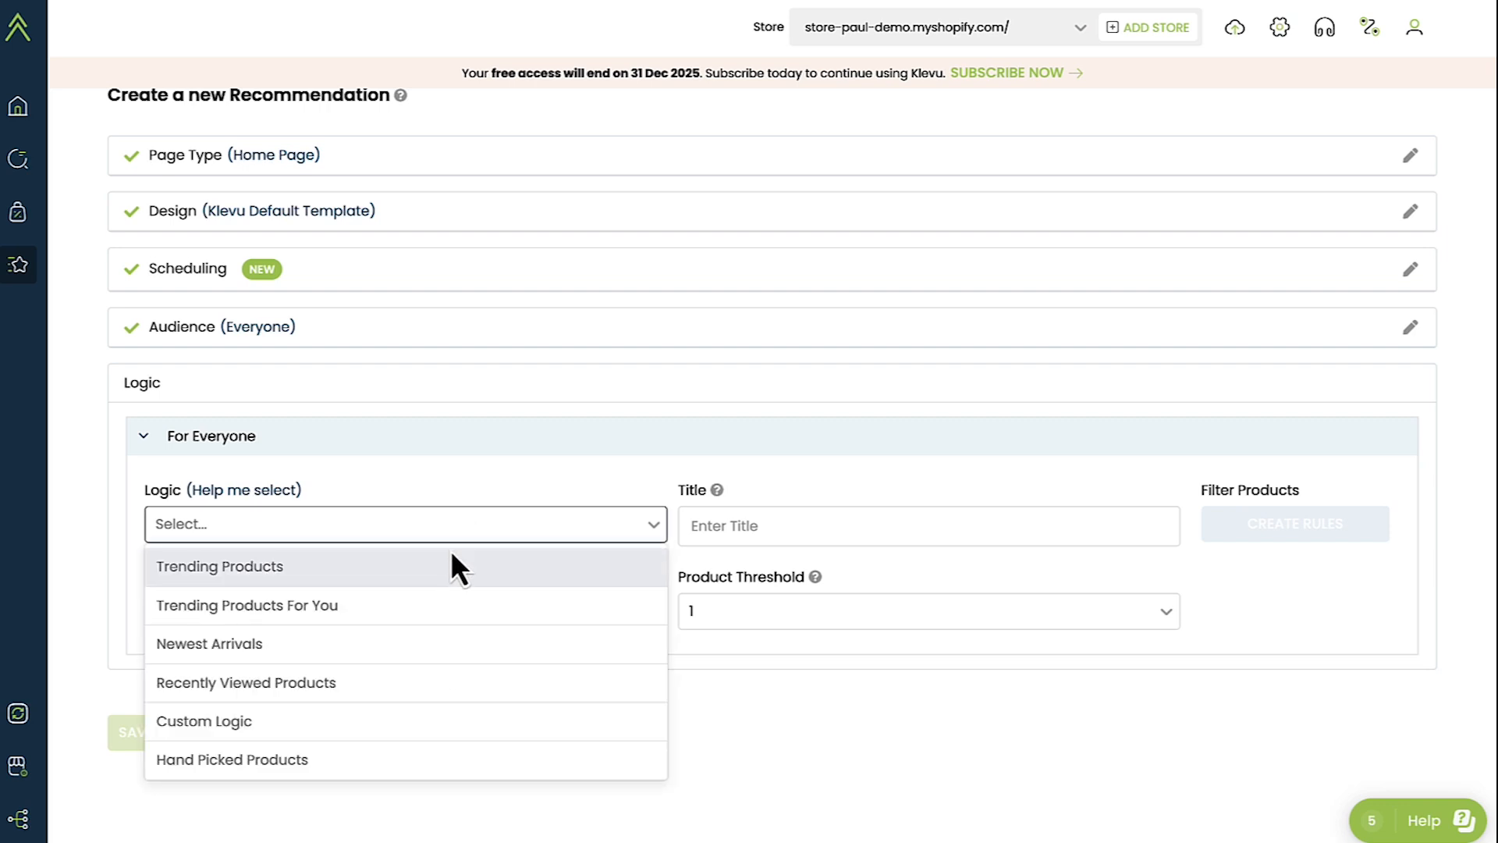
{"action": "left_click", "coordinate": [337, 726]}
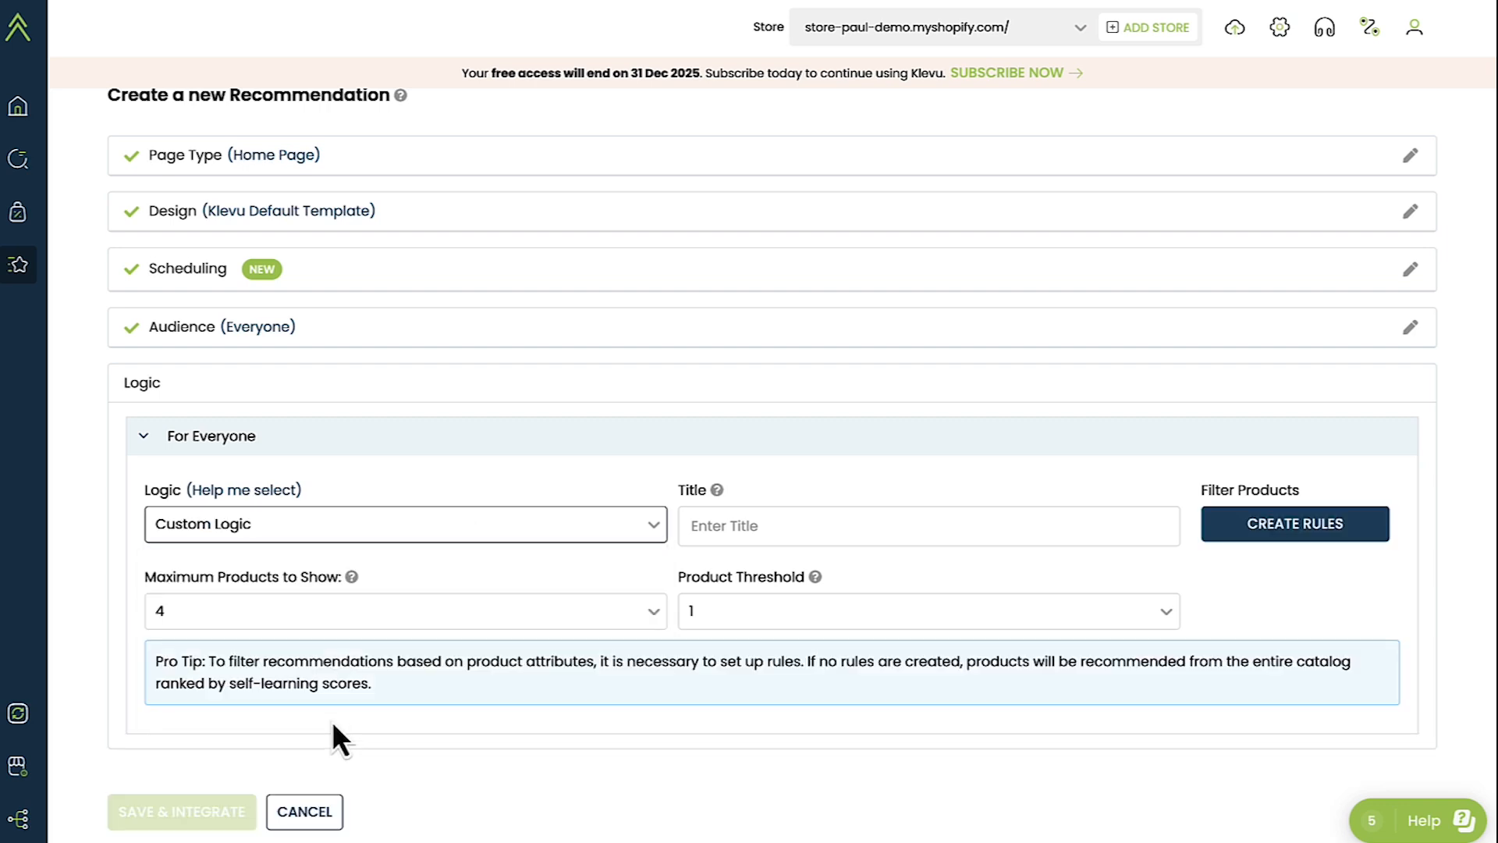
{"action": "left_click", "coordinate": [757, 525]}
{"action": "type", "text": "Vid"}
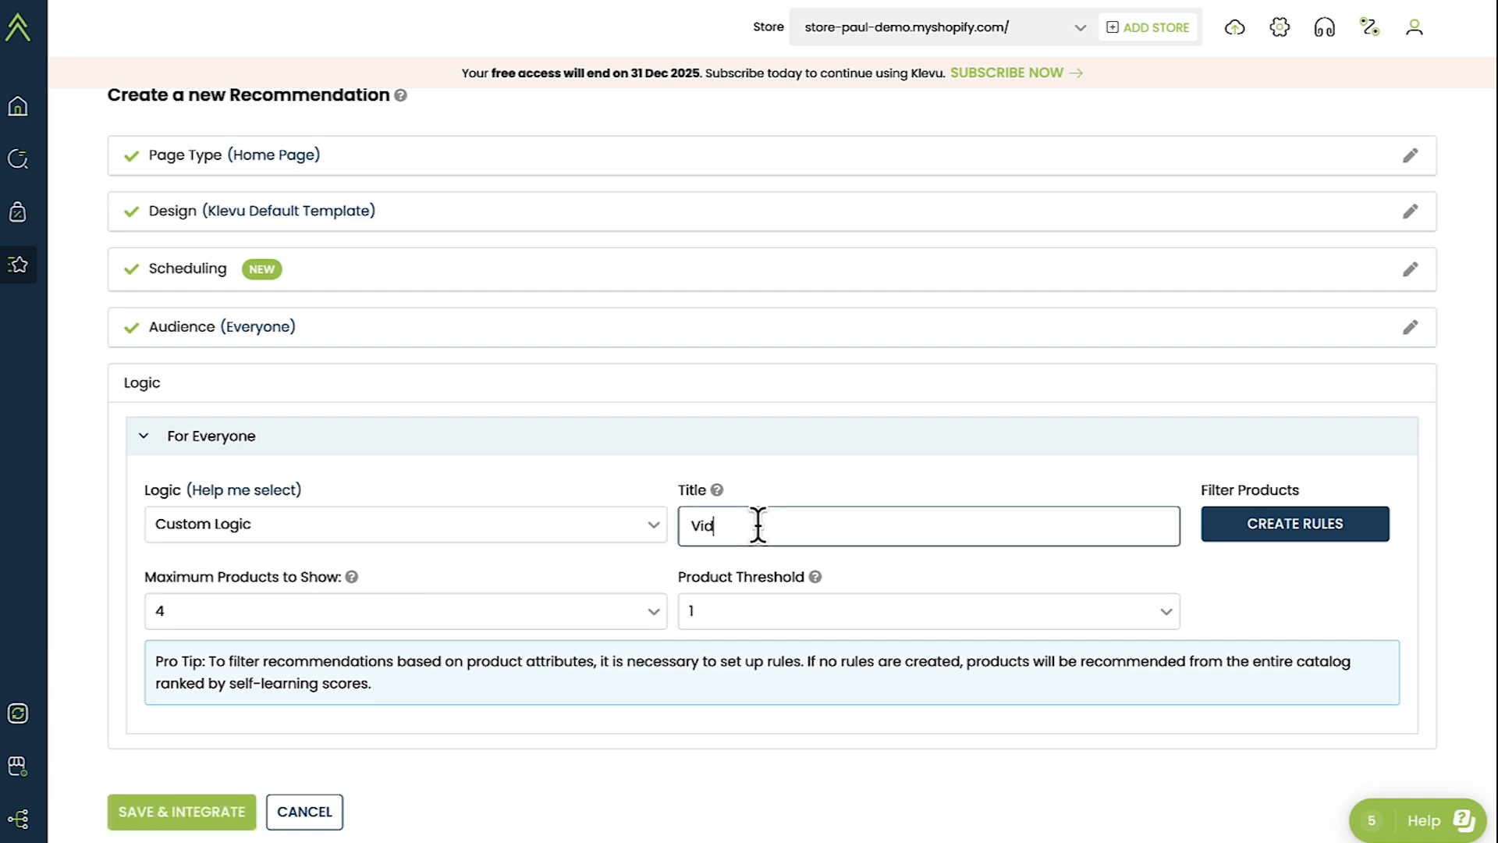
{"action": "type", "text": "eographer launch"}
Open the homepage filter rule for editing and pin The Multi-managed Snowboard followed by The Complete Snowboard
{"action": "left_click", "coordinate": [1230, 523]}
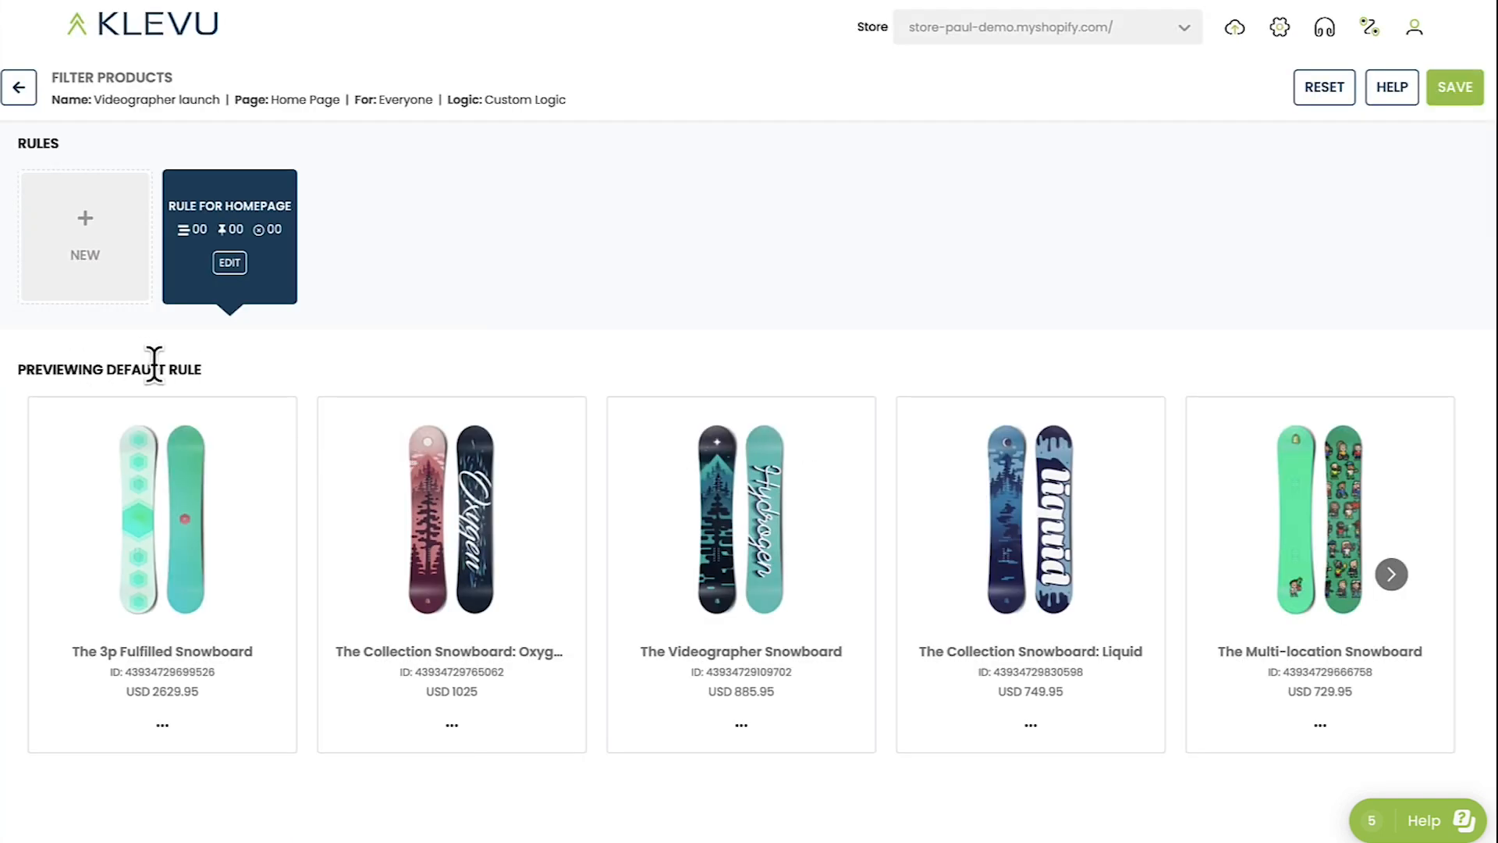
{"action": "left_click", "coordinate": [229, 263]}
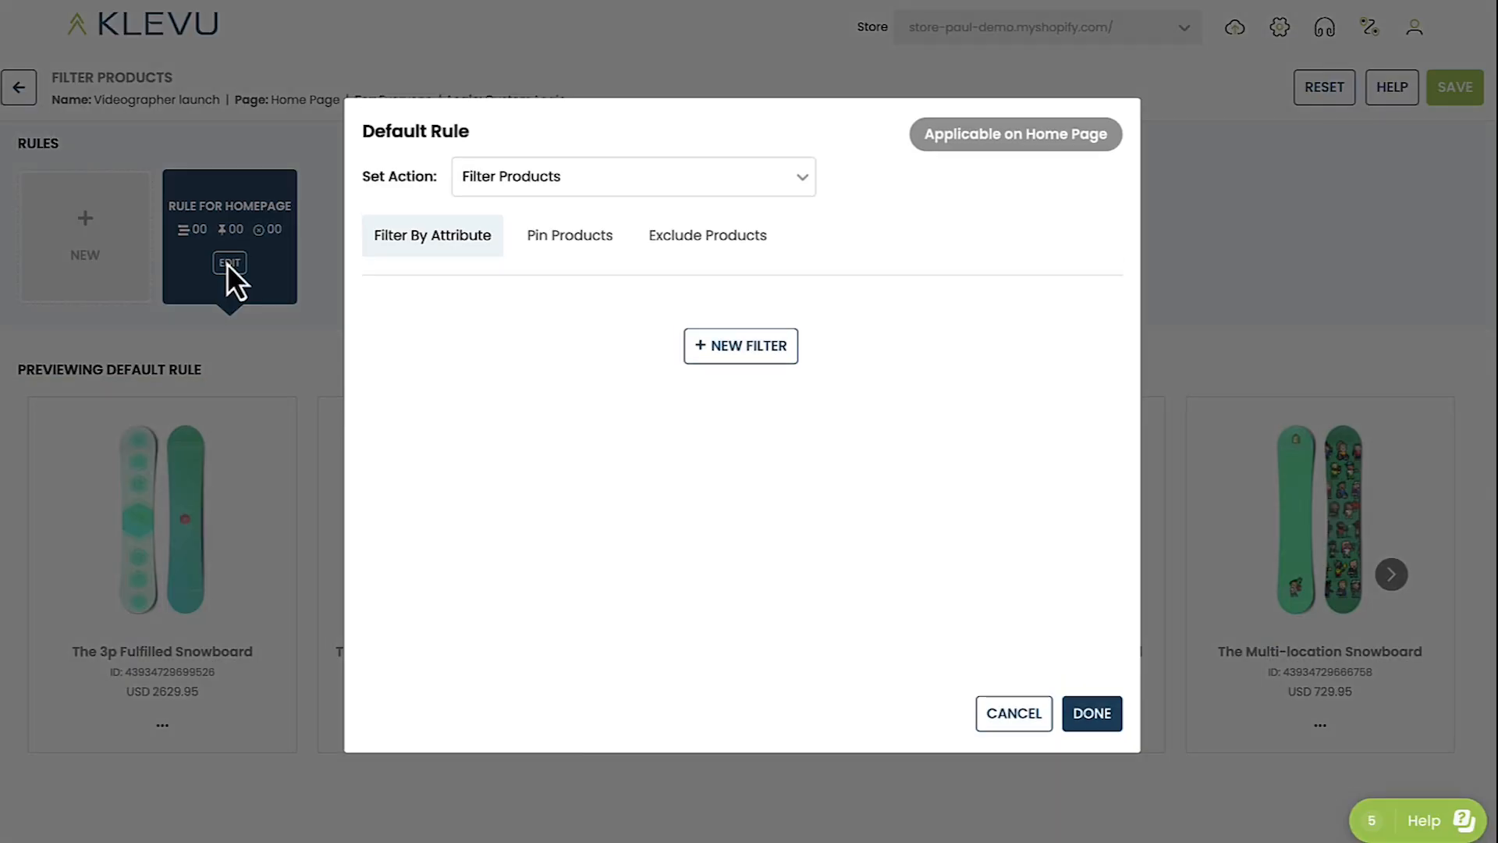
{"action": "left_click", "coordinate": [556, 237]}
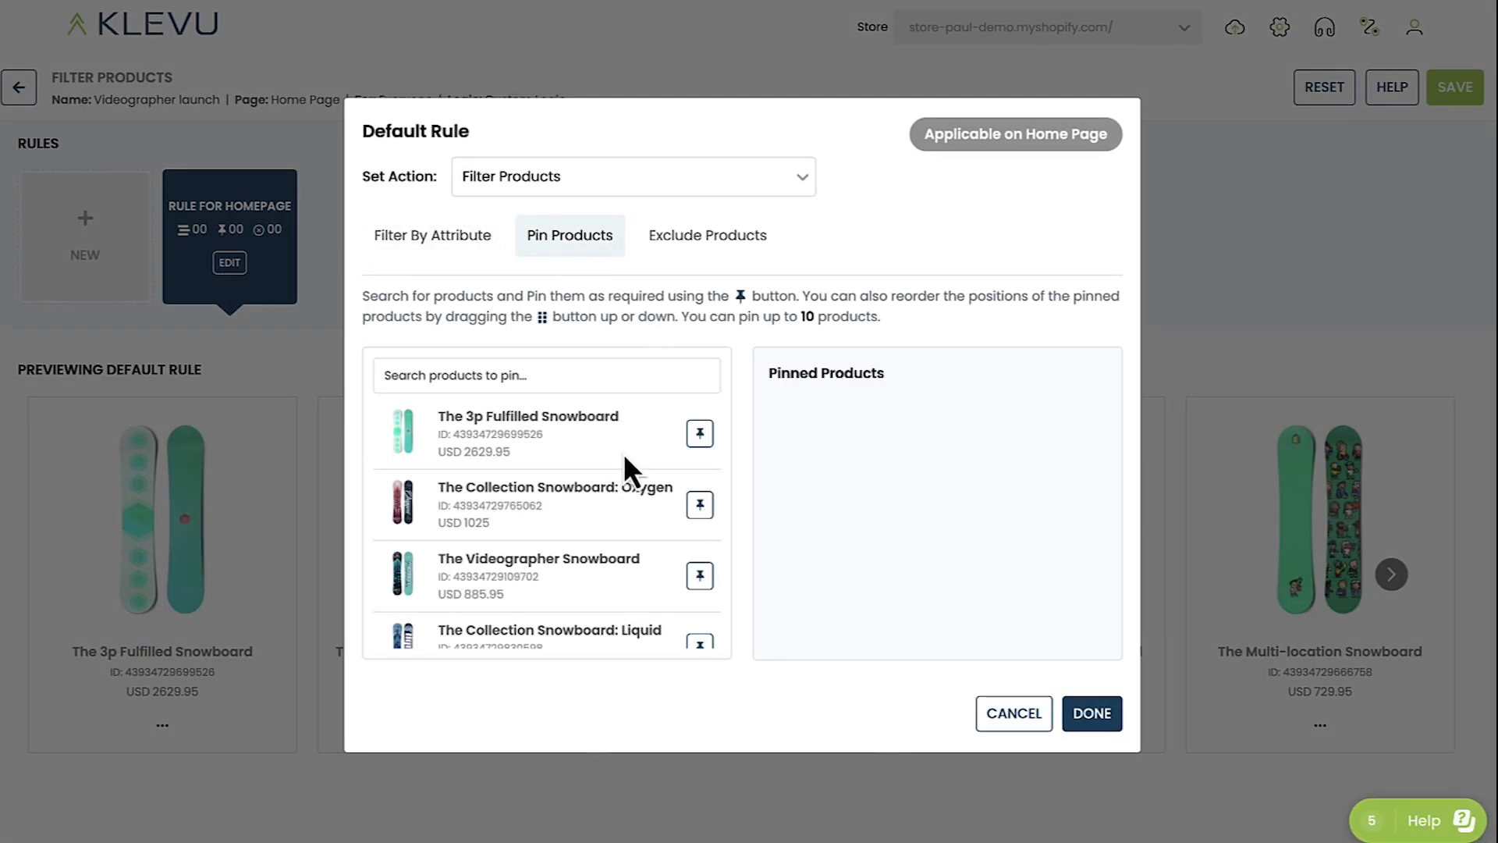
{"action": "scroll", "coordinate": [624, 452], "scroll_direction": "down", "scroll_amount": 5}
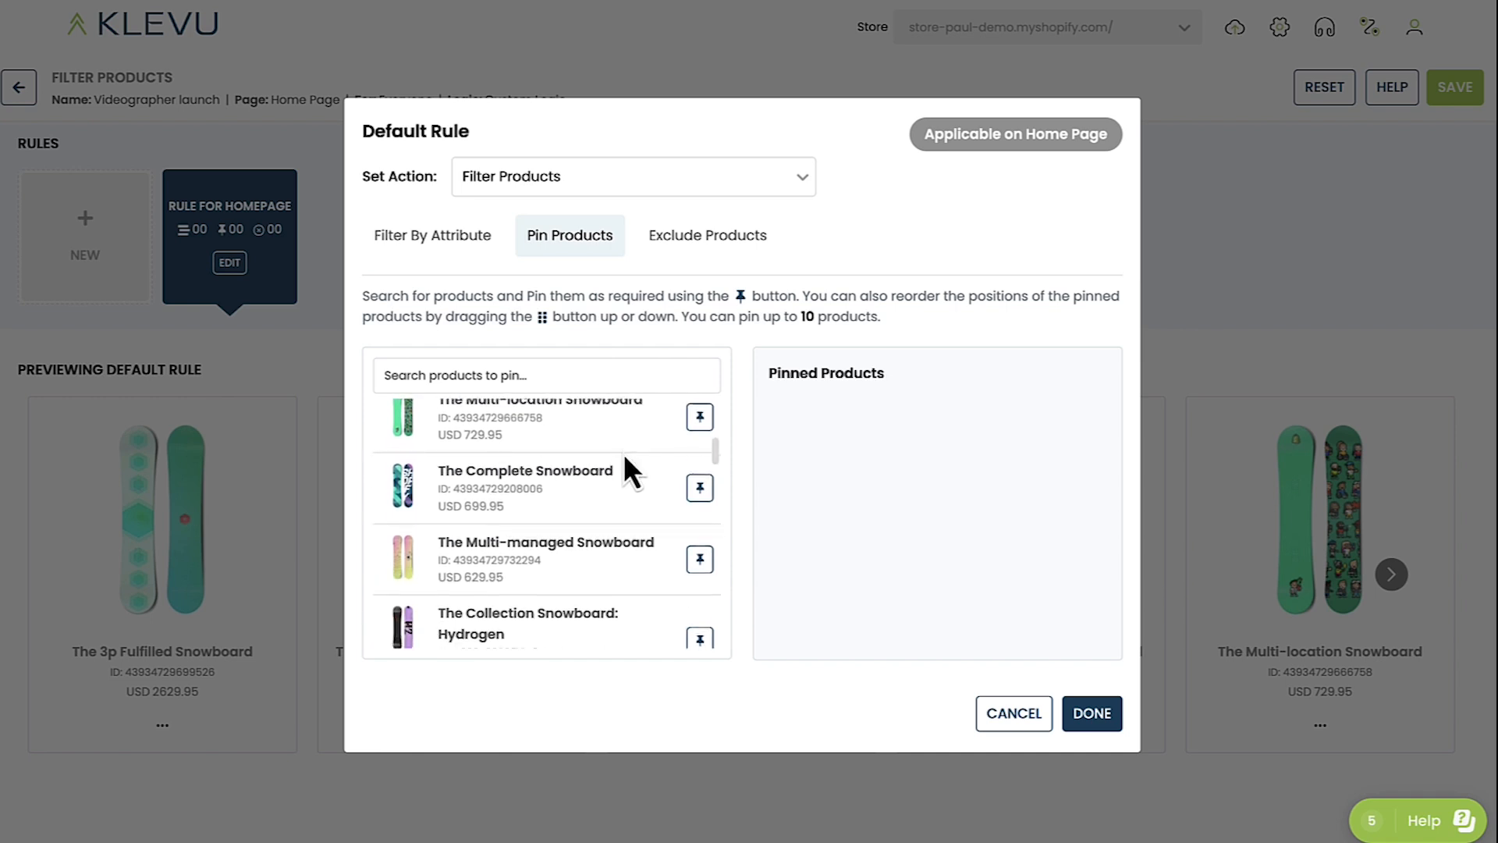
{"action": "left_click", "coordinate": [700, 562]}
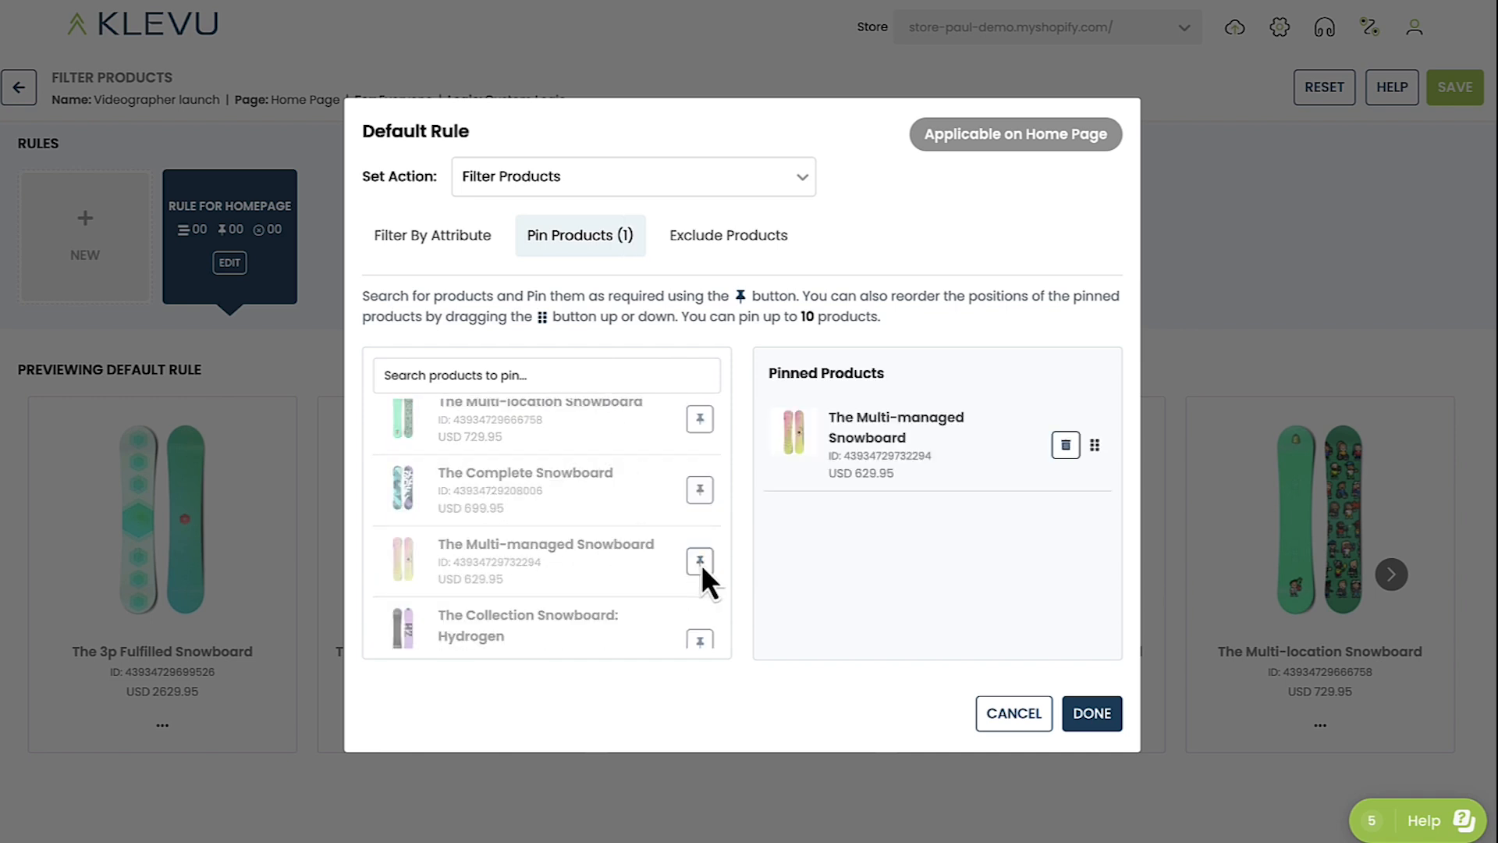
{"action": "left_click", "coordinate": [701, 490]}
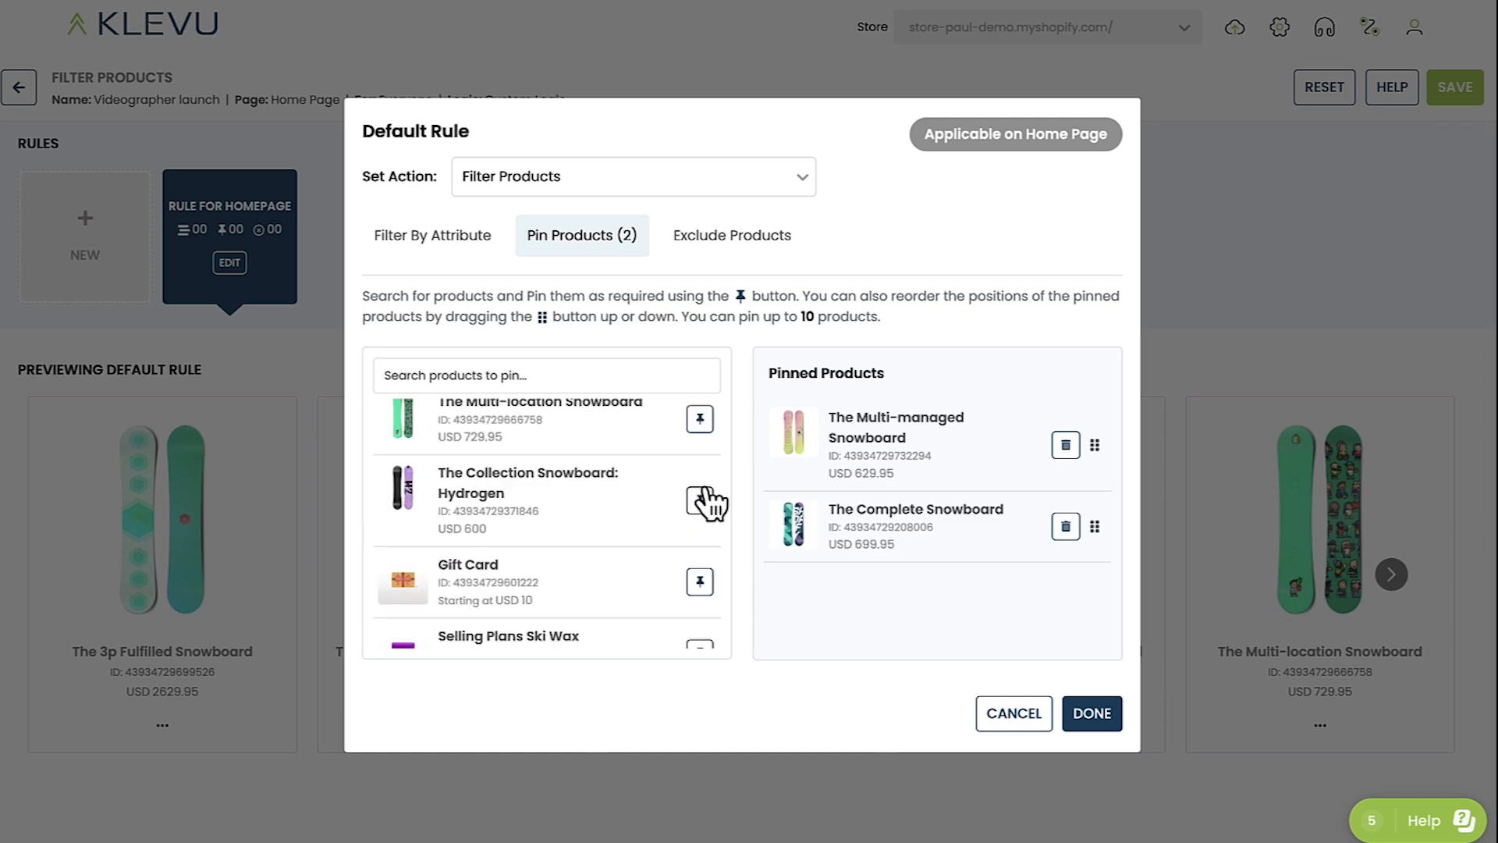
Add an attribute filter that includes products whose brand is any of Hydrogen Vendor, and save the filter rules
{"action": "left_click", "coordinate": [416, 241]}
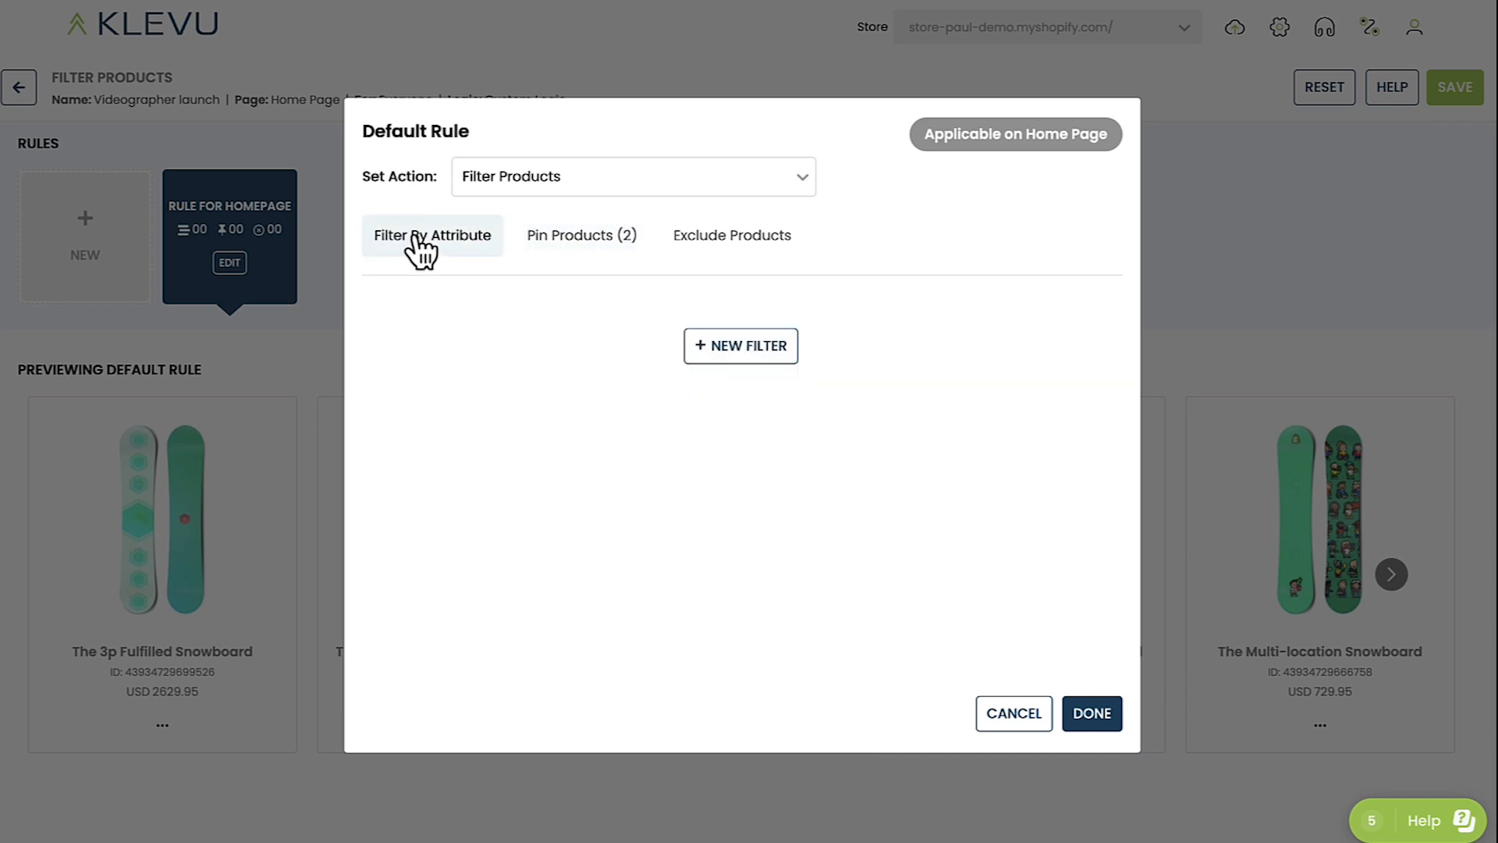
{"action": "left_click", "coordinate": [749, 348]}
{"action": "left_click", "coordinate": [391, 312]}
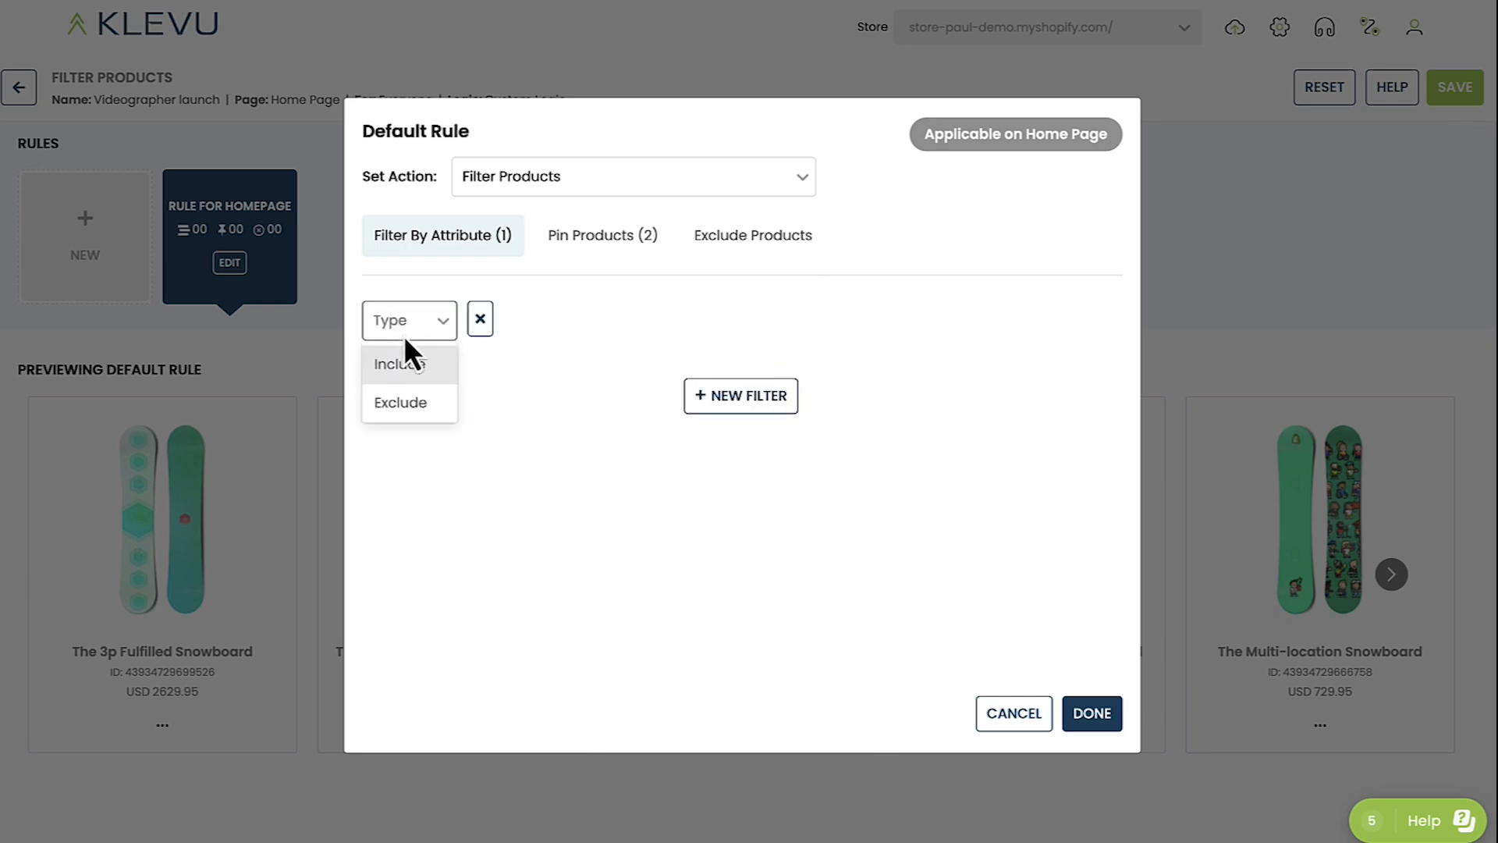
{"action": "left_click", "coordinate": [401, 364]}
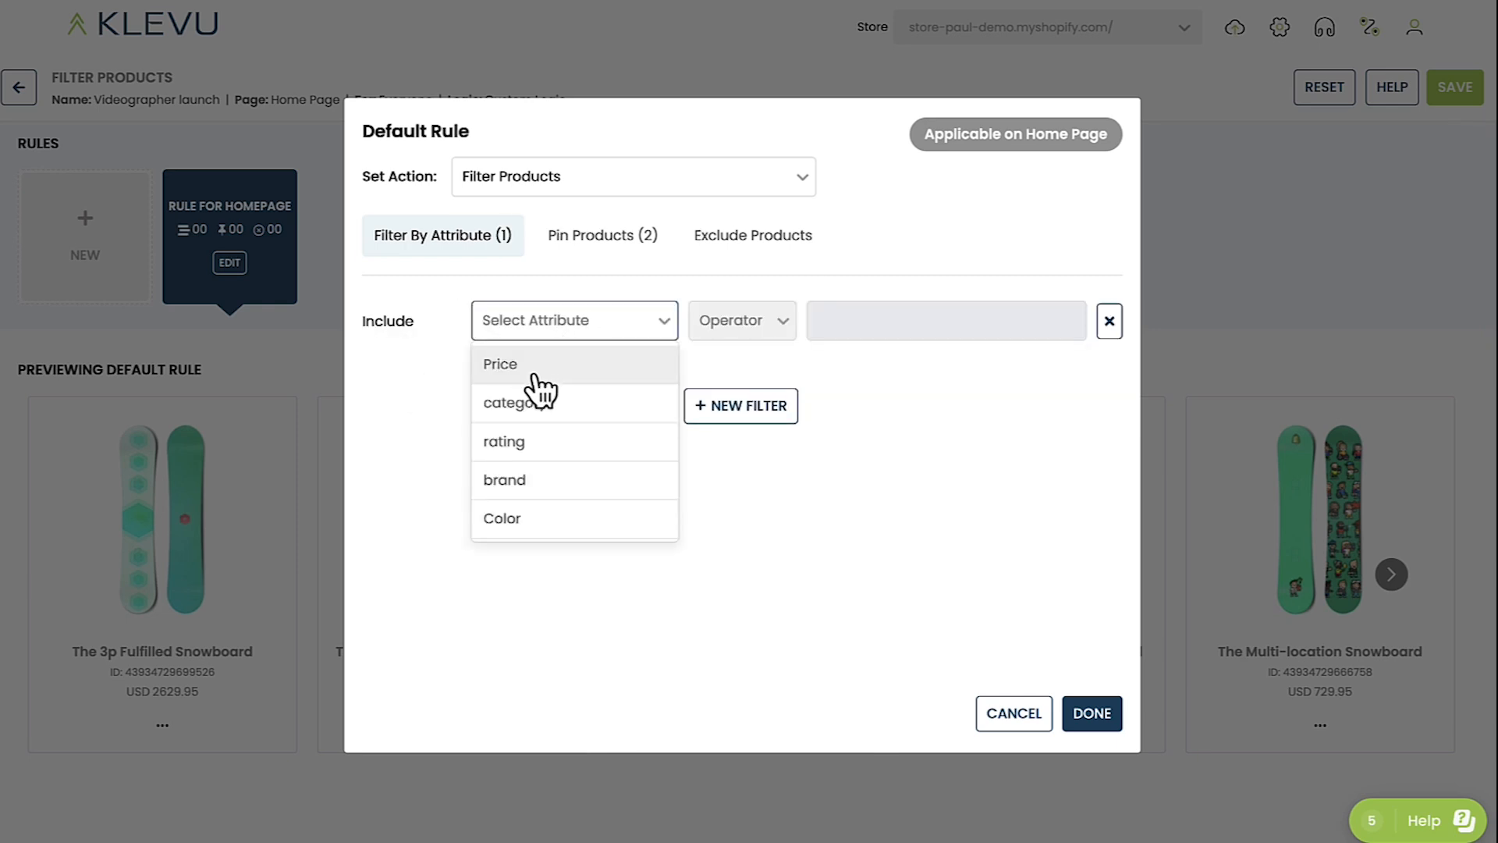
{"action": "left_click", "coordinate": [534, 480]}
{"action": "left_click", "coordinate": [751, 314]}
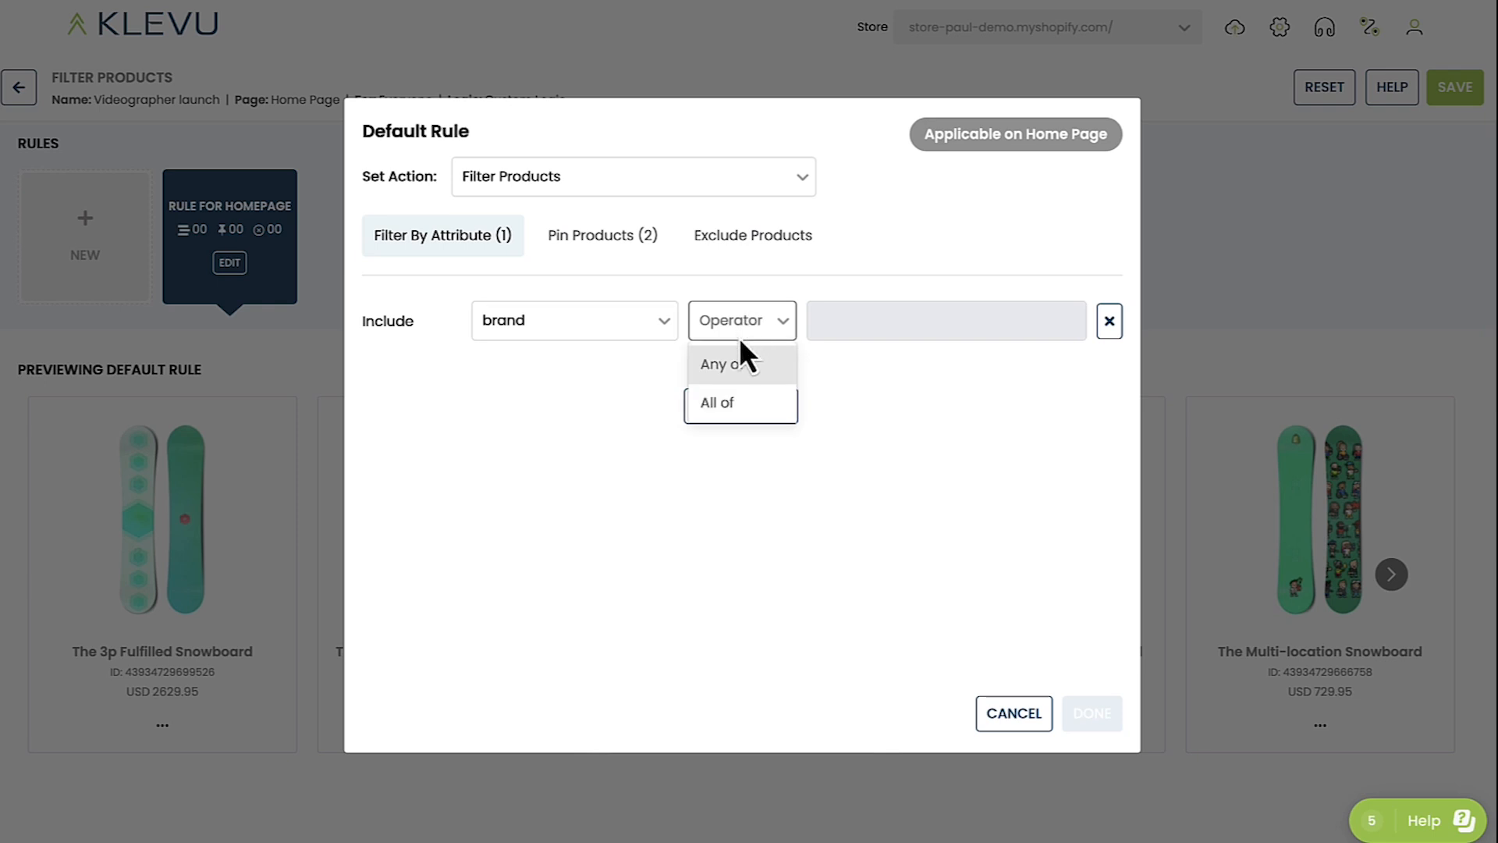
{"action": "left_click", "coordinate": [734, 362]}
{"action": "left_click", "coordinate": [878, 316]}
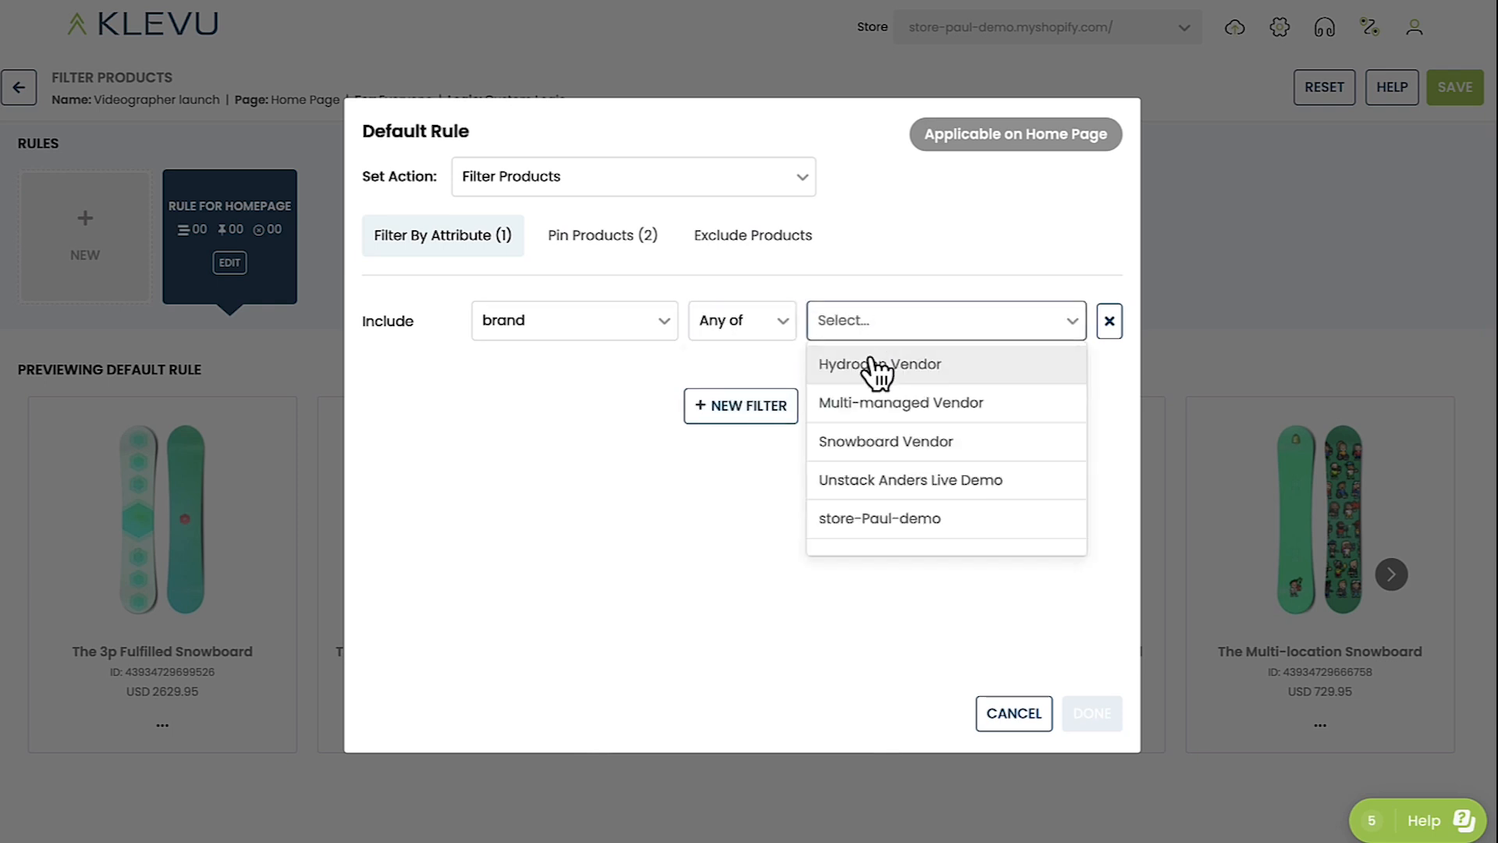
{"action": "left_click", "coordinate": [874, 365]}
{"action": "left_click", "coordinate": [1090, 712]}
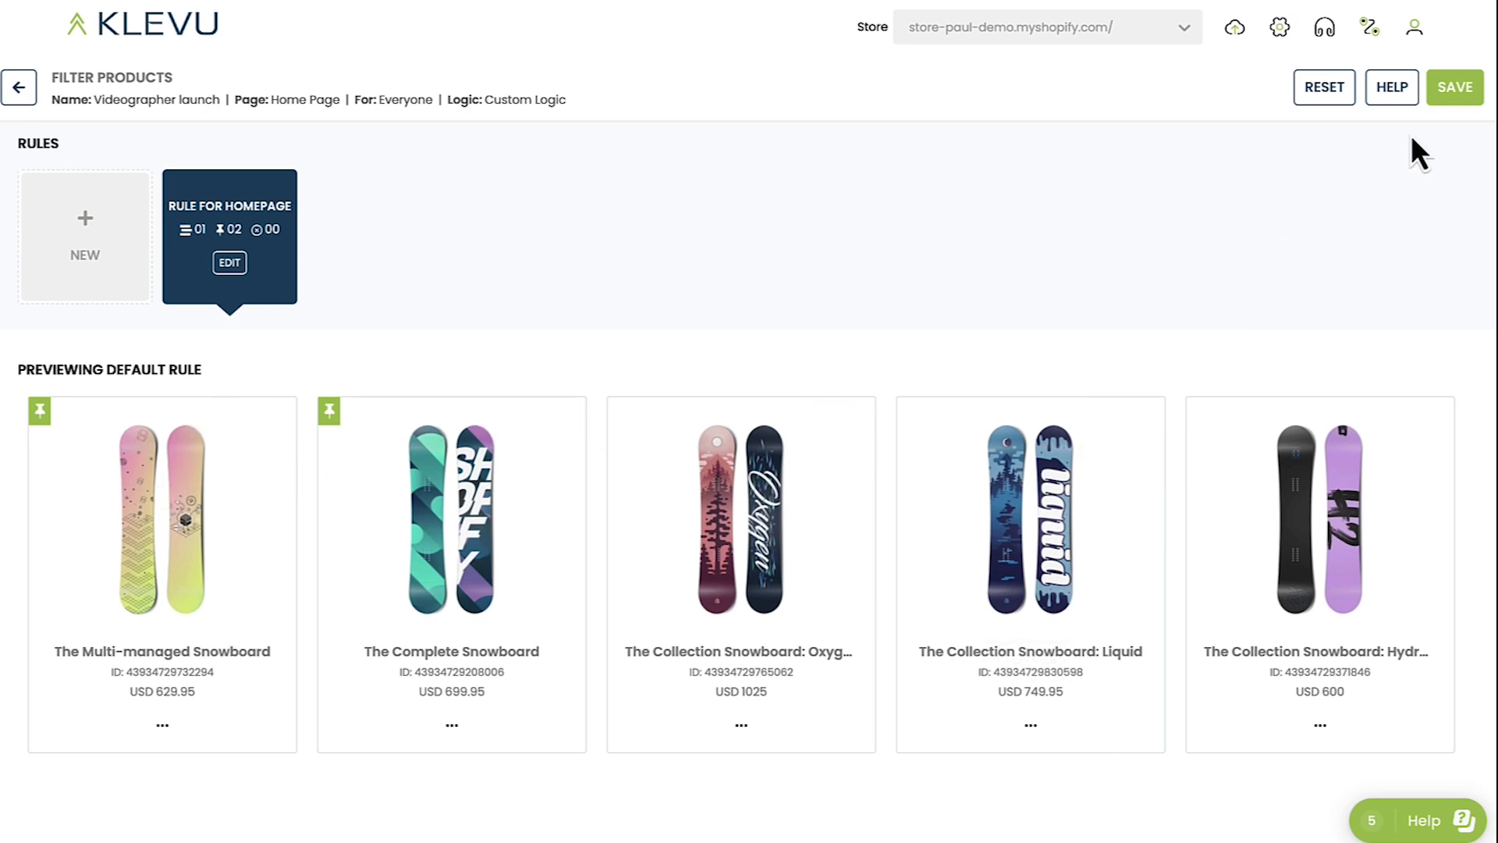
{"action": "left_click", "coordinate": [1455, 86]}
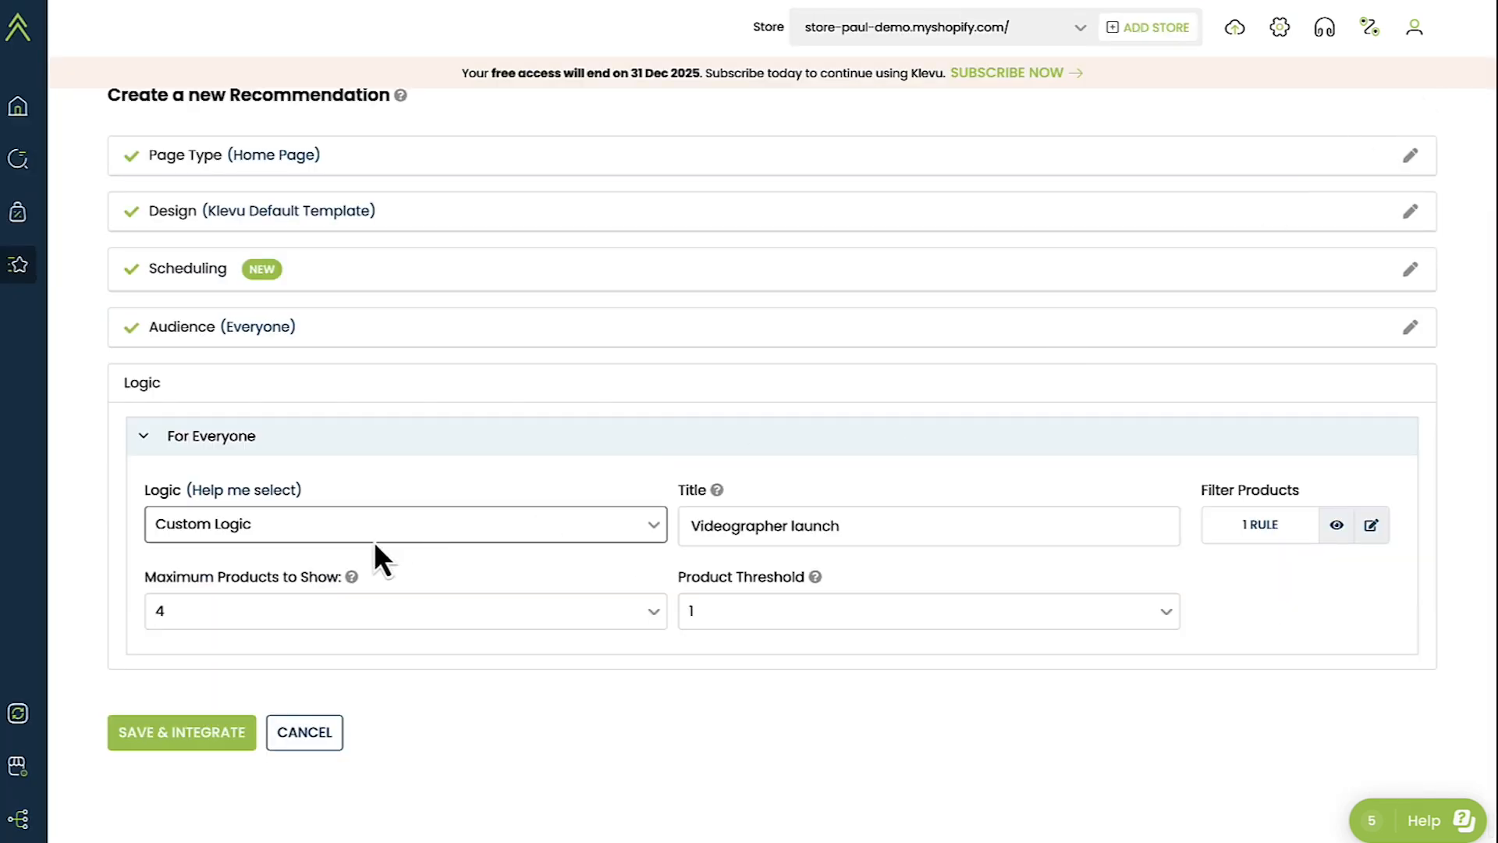
Save and integrate the recommendation, and paste its HTML snippet ID as the KMC ID of the Product Recommendations section in Elastic Path Studio
{"action": "left_click", "coordinate": [132, 735]}
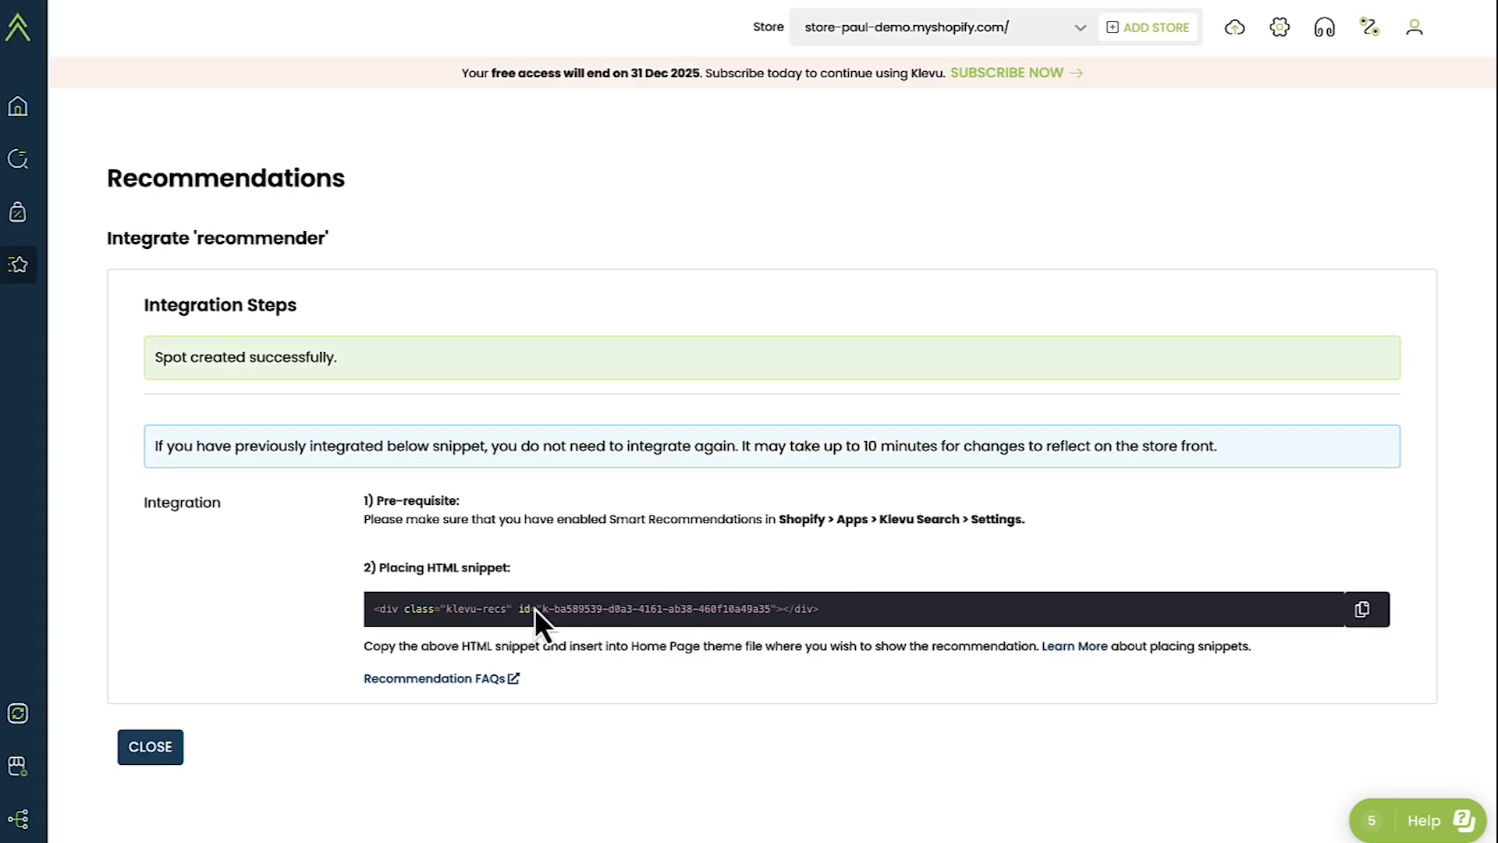
{"action": "left_click_drag", "start_coordinate": [544, 611], "coordinate": [770, 616]}
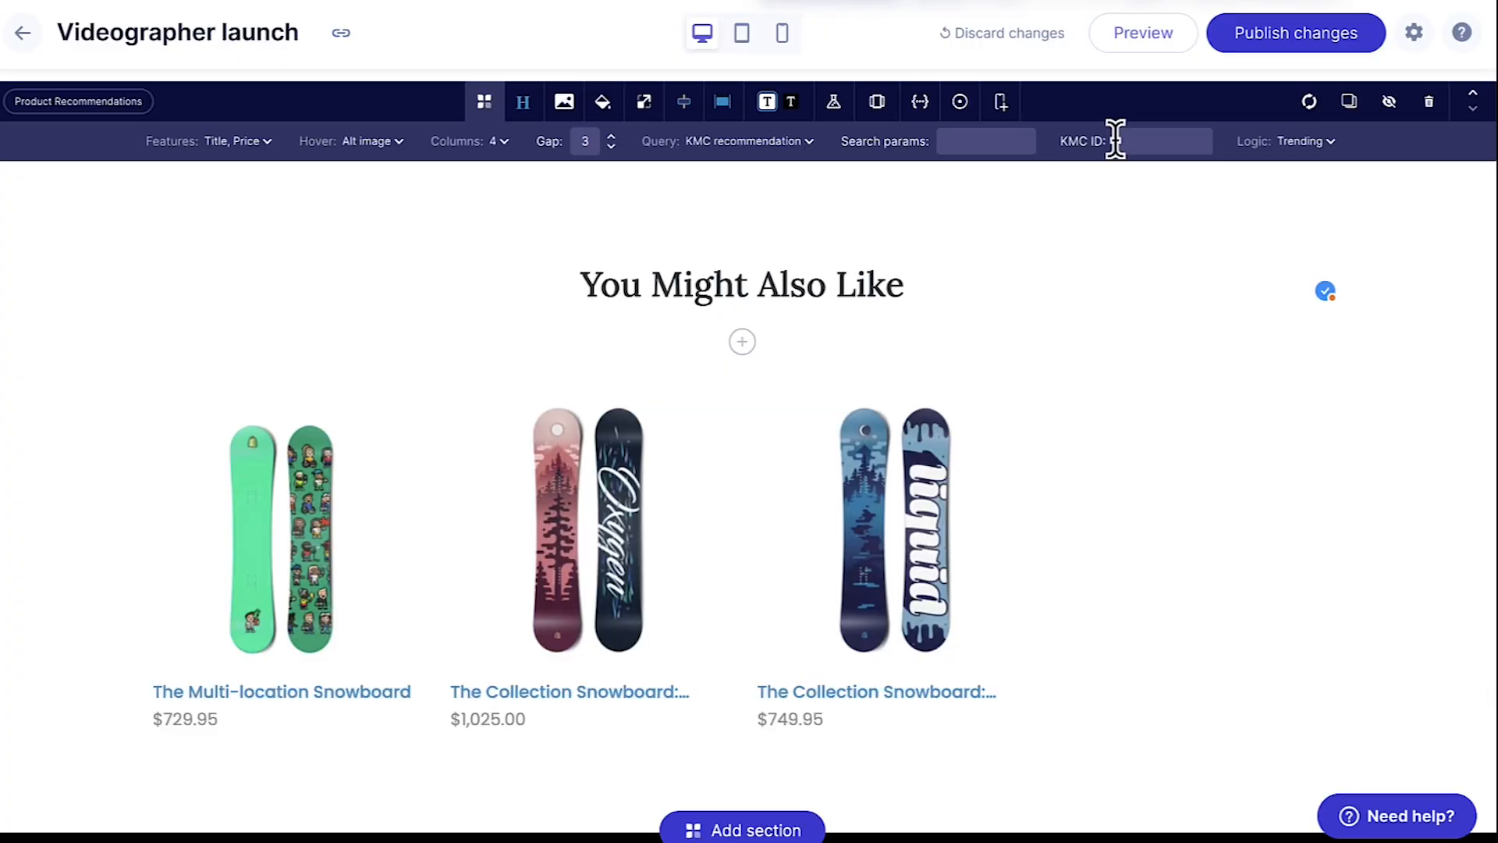
{"action": "key", "text": "ctrl+v"}
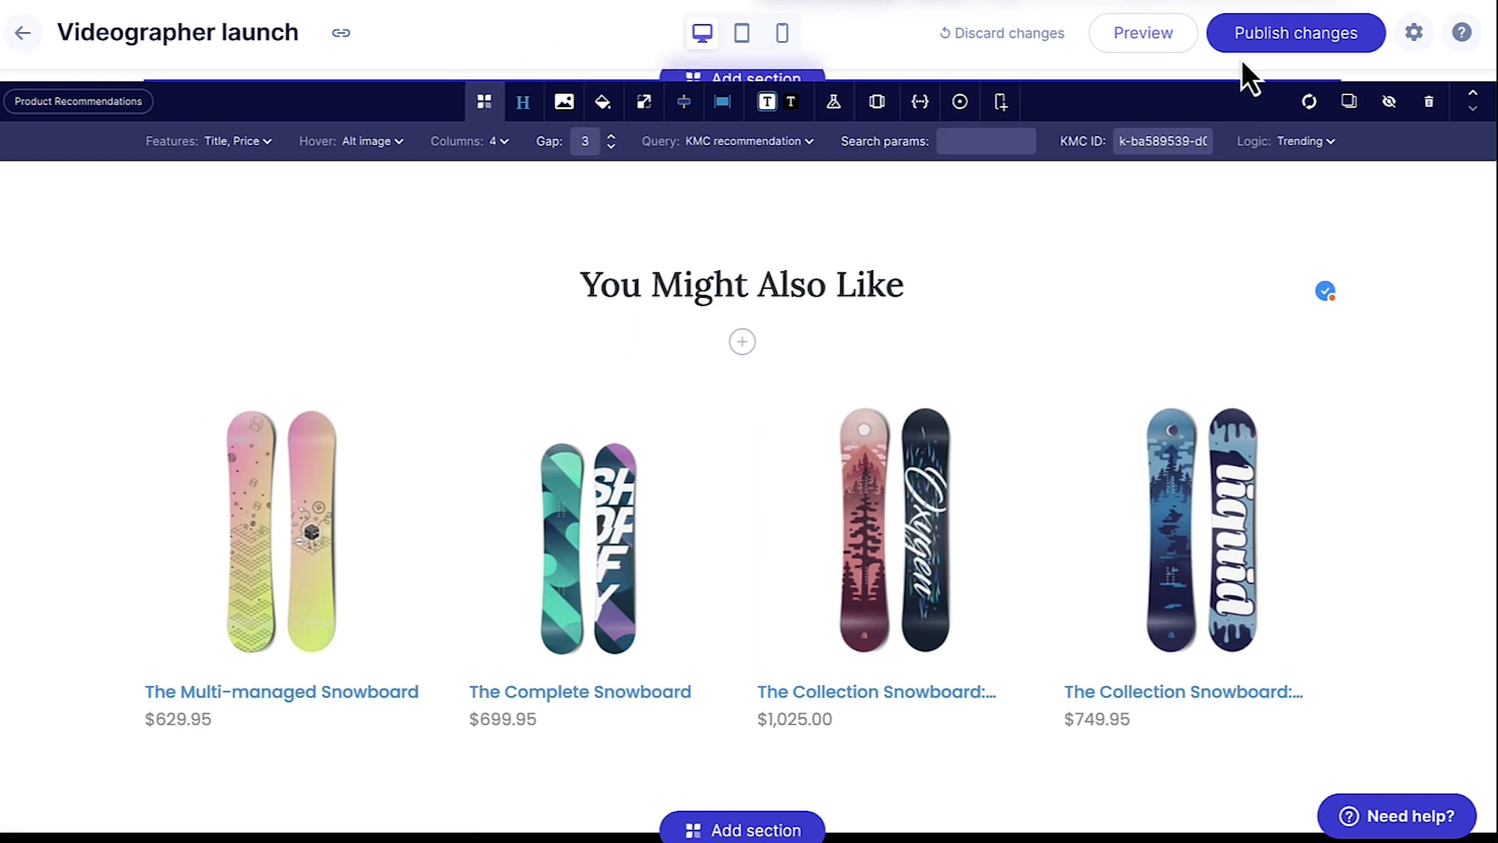
Publish the landing page changes and review the live page down to the "You Might Also Like" recommendations
{"action": "left_click", "coordinate": [1279, 36]}
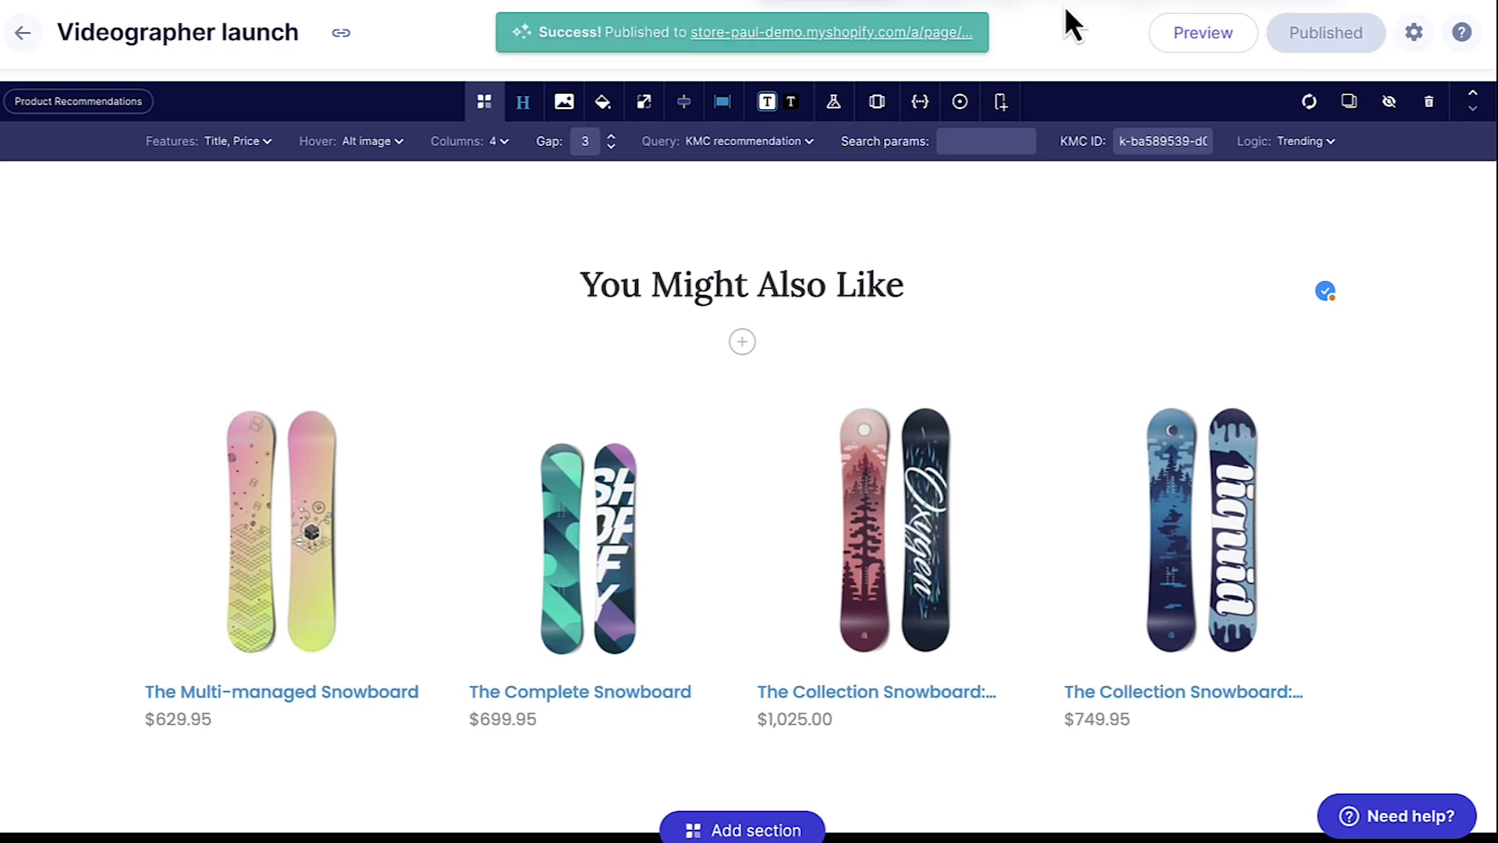
{"action": "left_click", "coordinate": [802, 36]}
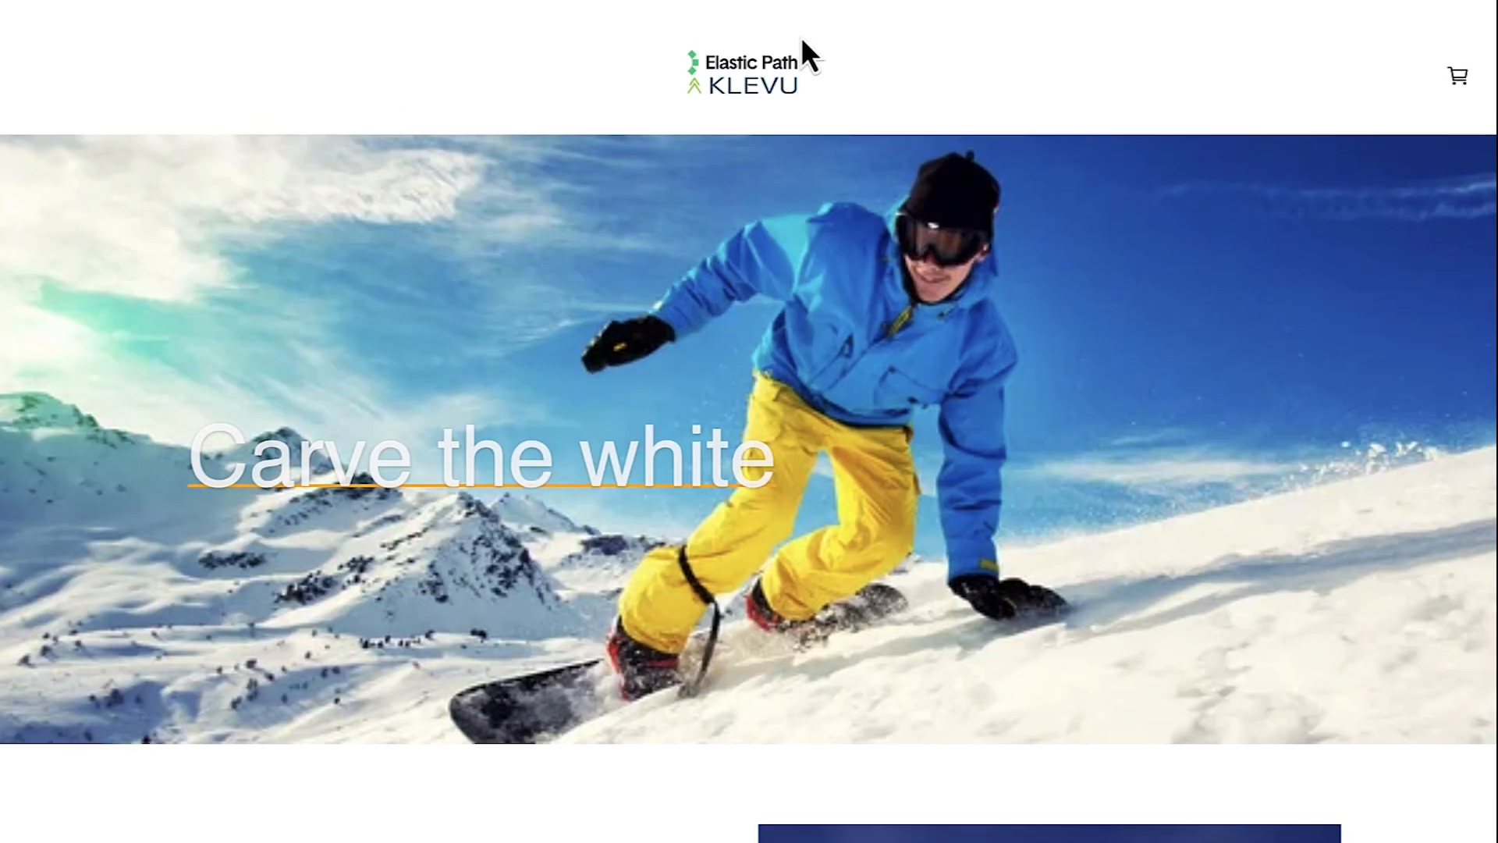
{"action": "scroll", "coordinate": [668, 273], "scroll_direction": "down", "scroll_amount": 3}
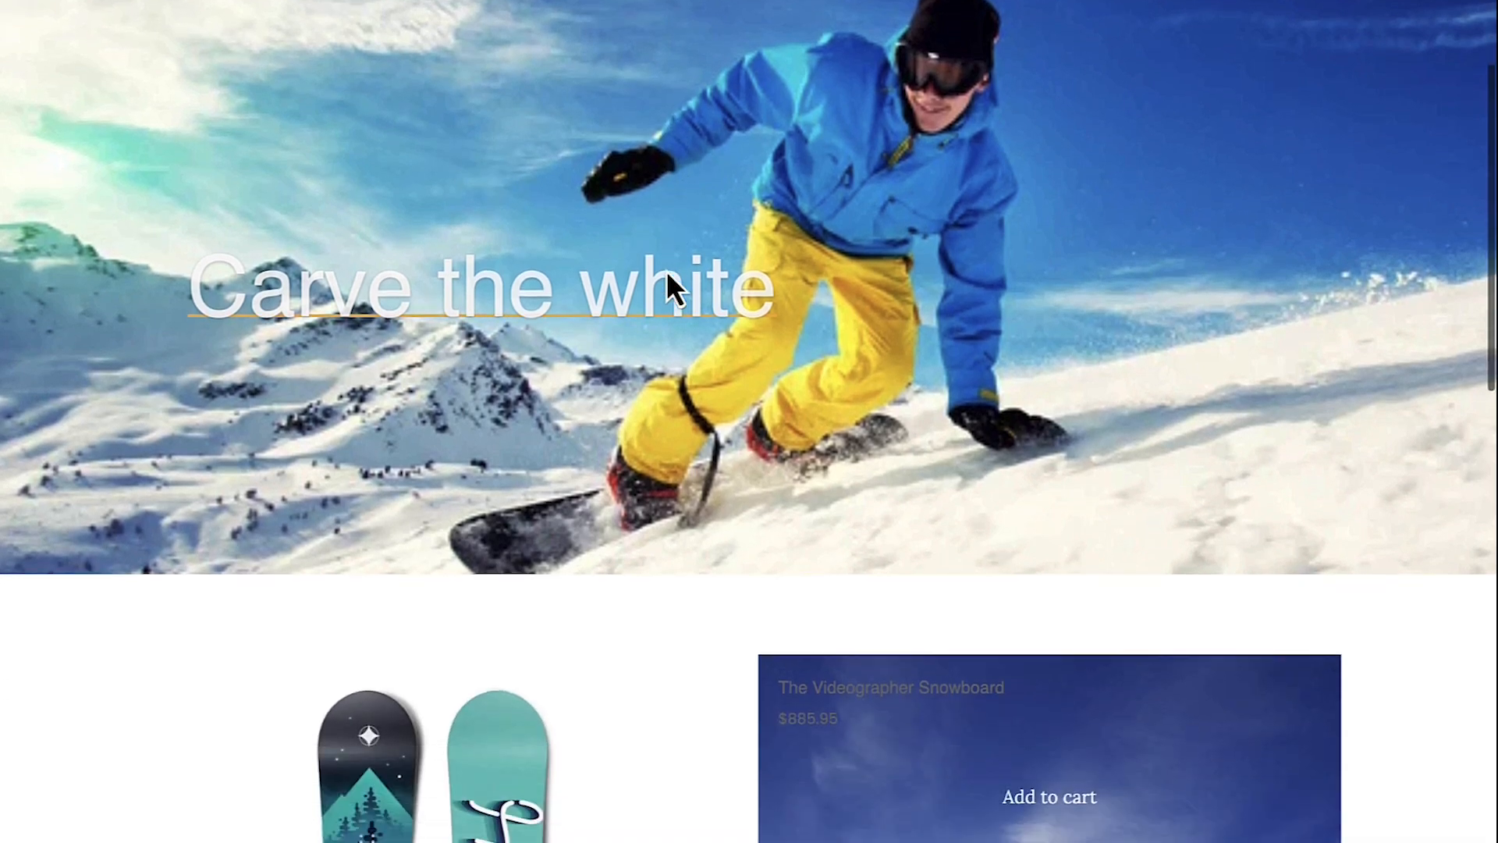
{"action": "scroll", "coordinate": [668, 274], "scroll_direction": "down", "scroll_amount": 10}
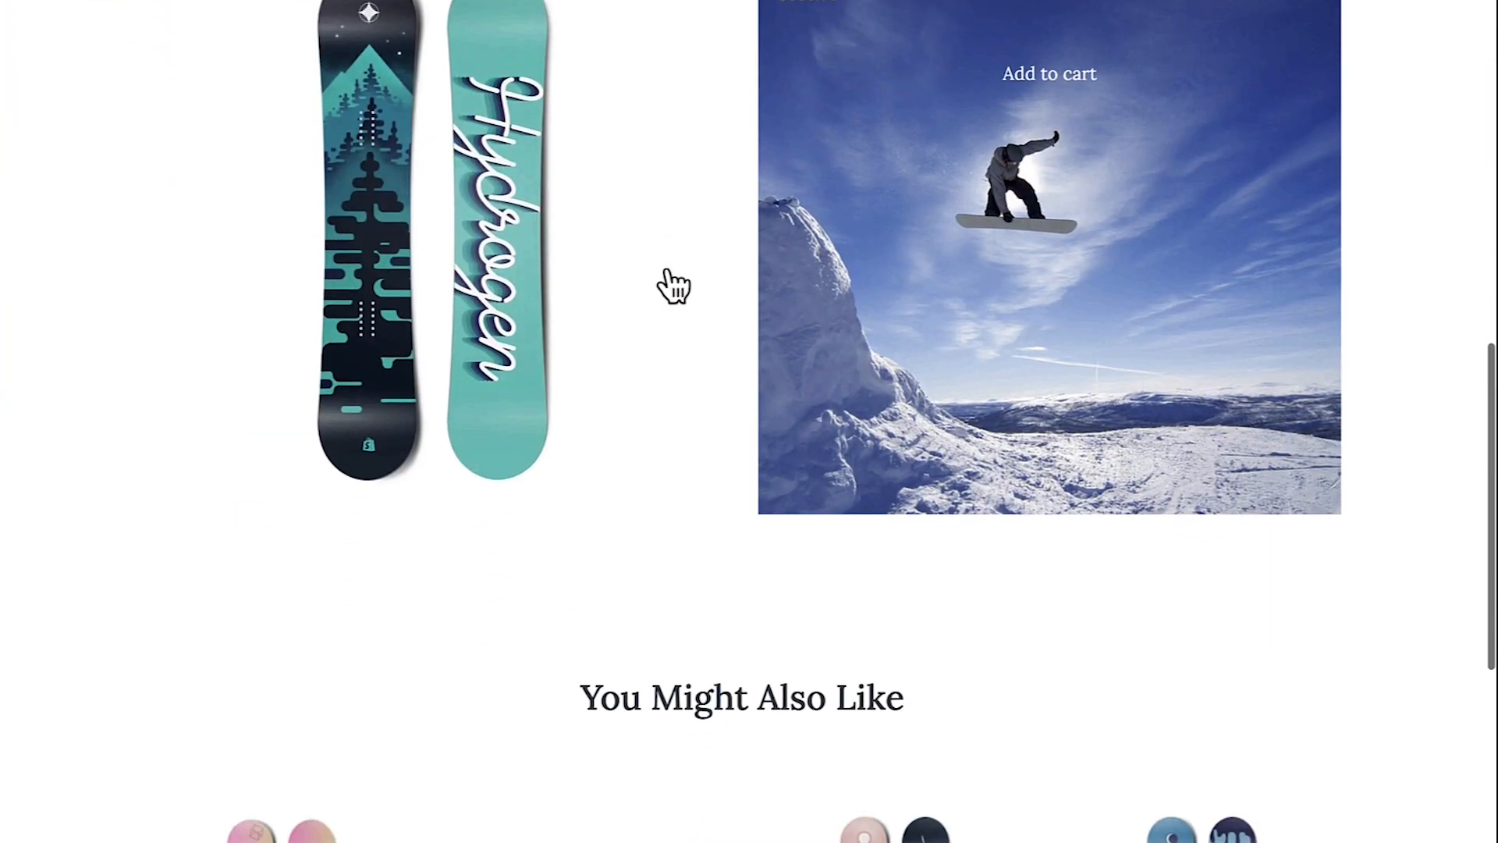
{"action": "scroll", "coordinate": [673, 287], "scroll_direction": "down", "scroll_amount": 4}
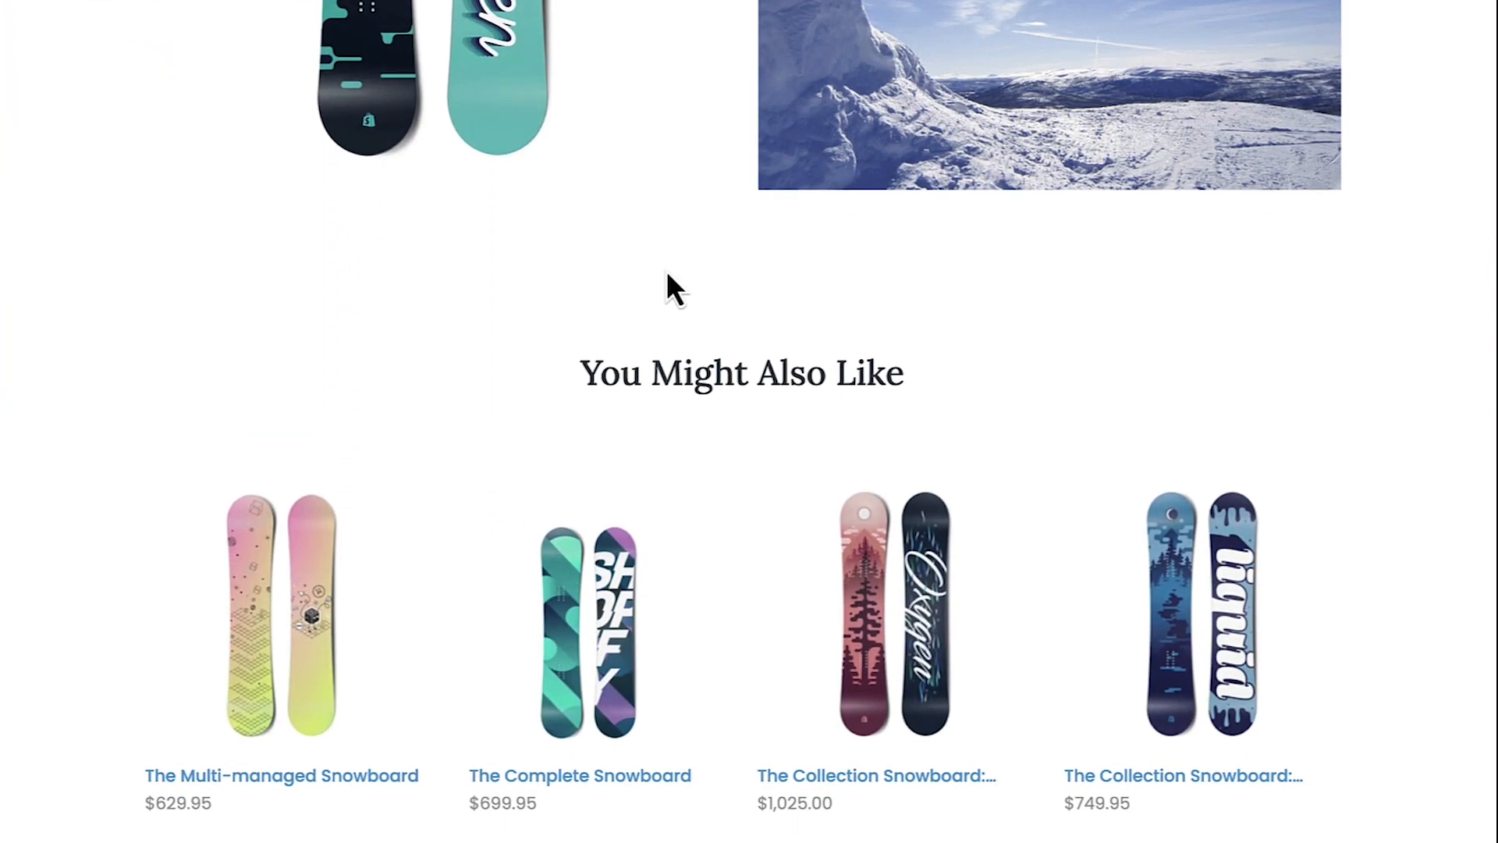
{"action": "scroll", "coordinate": [668, 273], "scroll_direction": "up", "scroll_amount": 10}
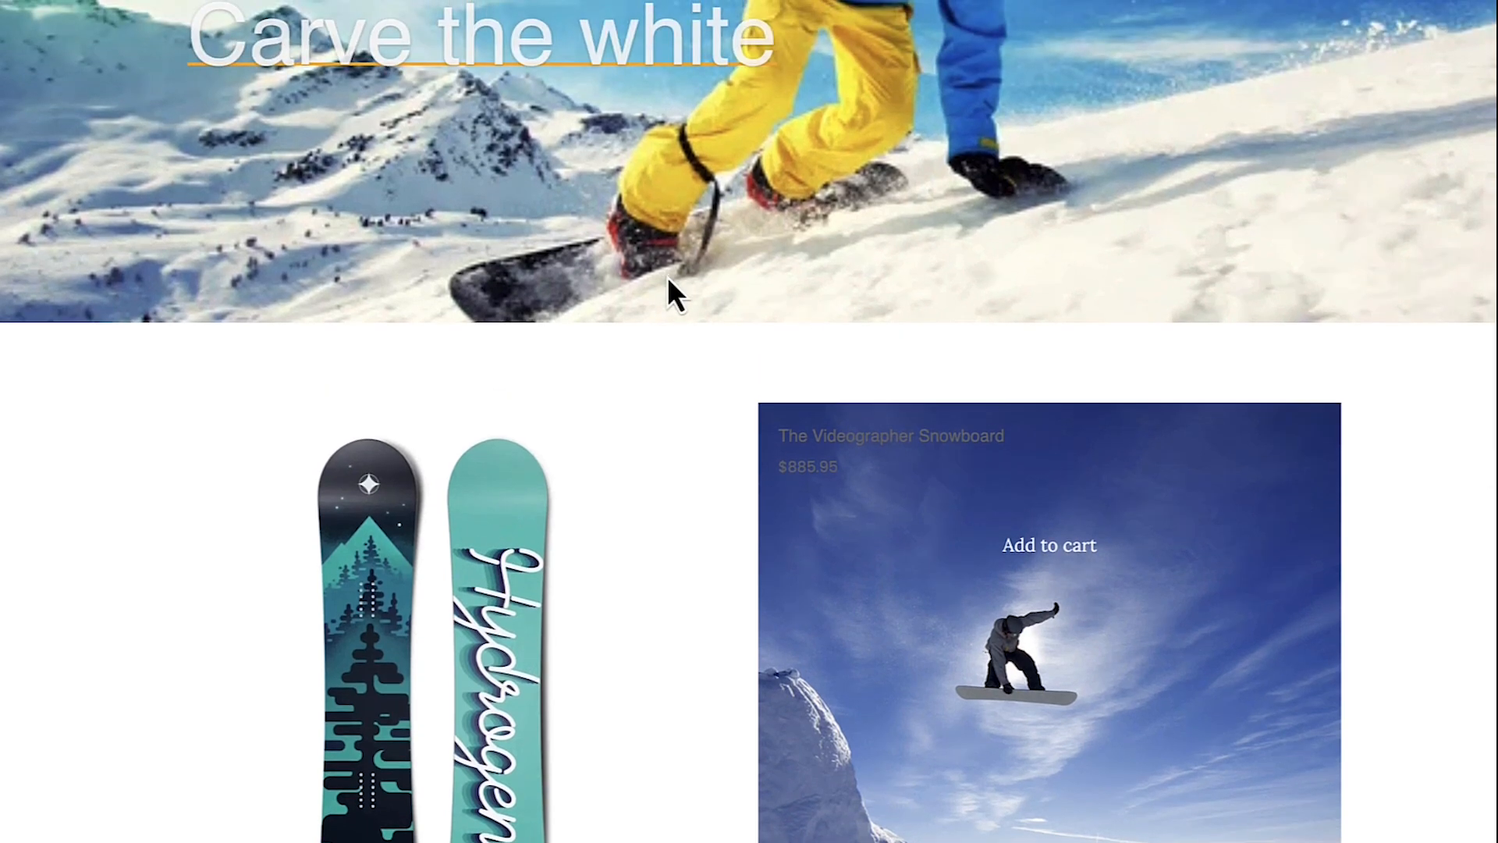
{"action": "scroll", "coordinate": [582, 555], "scroll_direction": "down", "scroll_amount": 9}
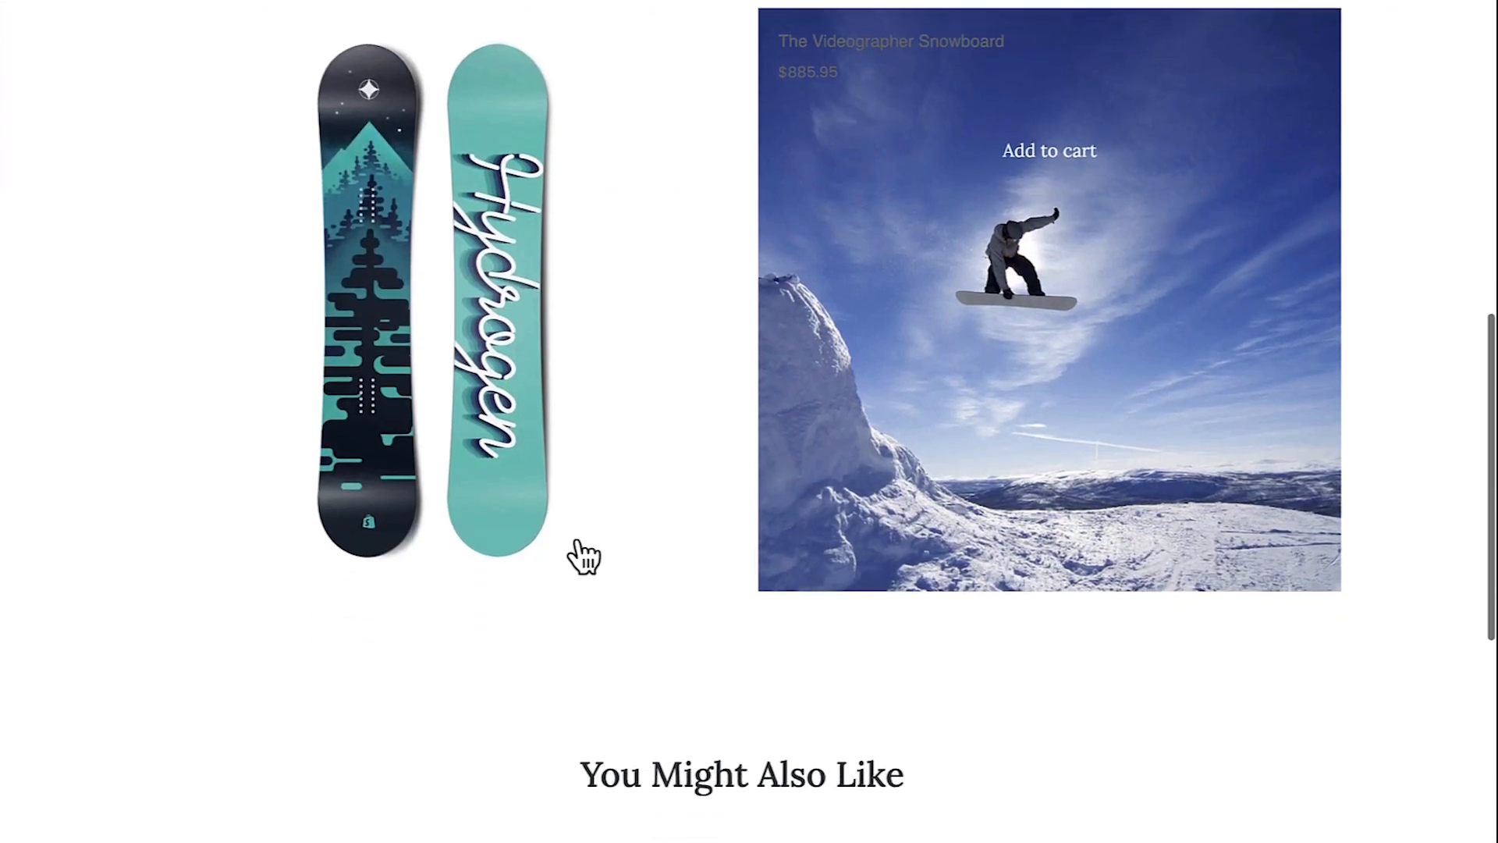